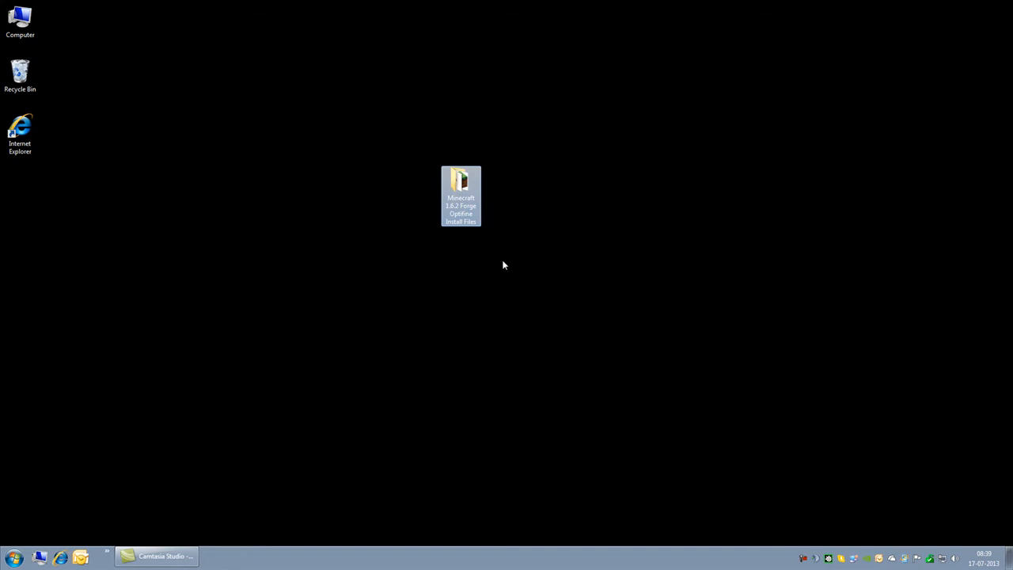
# Open the Minecraft 1.6.2 Forge Optifine Install Files folder and review the Minecraft, Forge, OptiFine and ReiMinimap files.
pyautogui.doubleClick(460, 181)
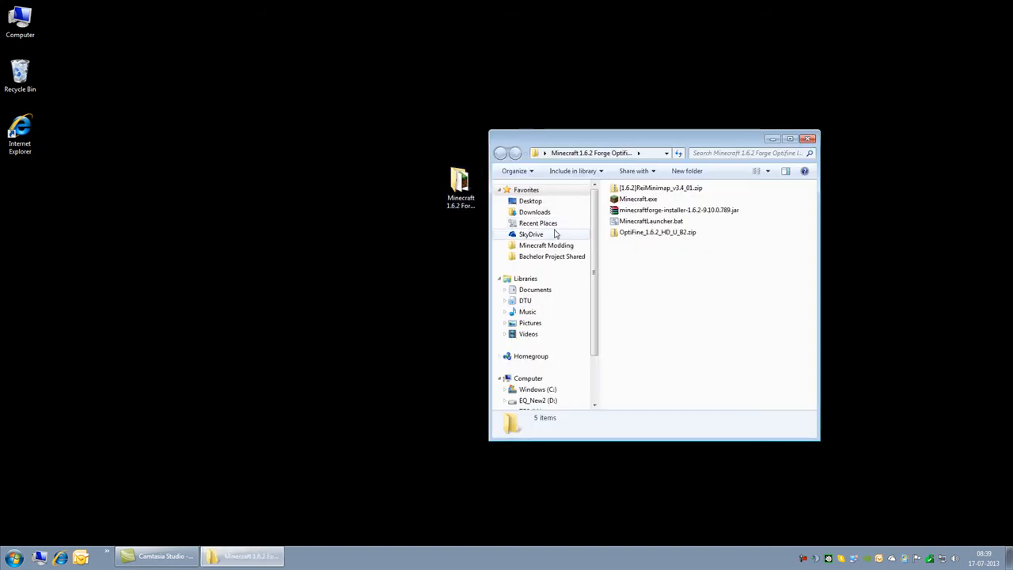
pyautogui.click(639, 202)
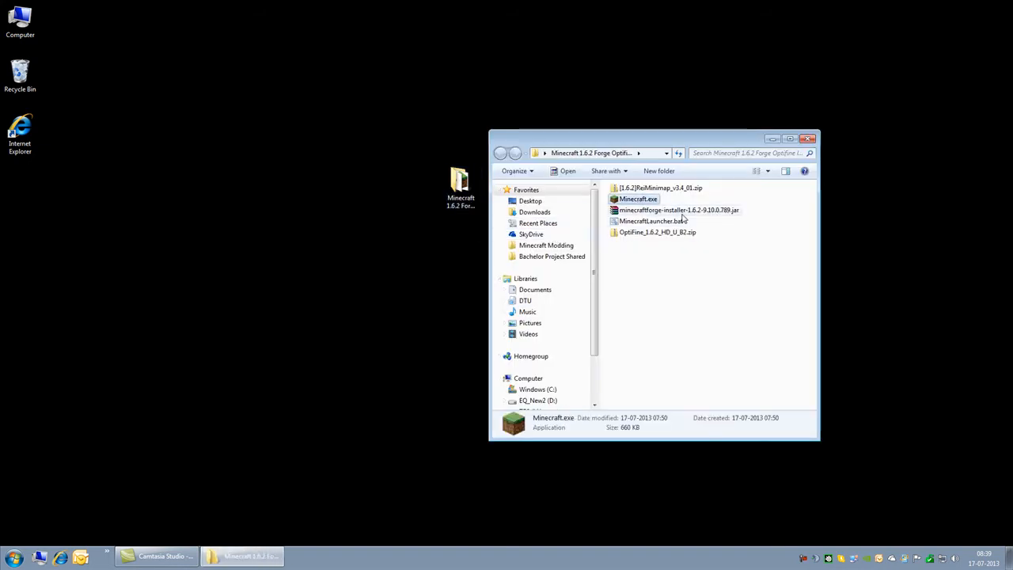
pyautogui.click(685, 211)
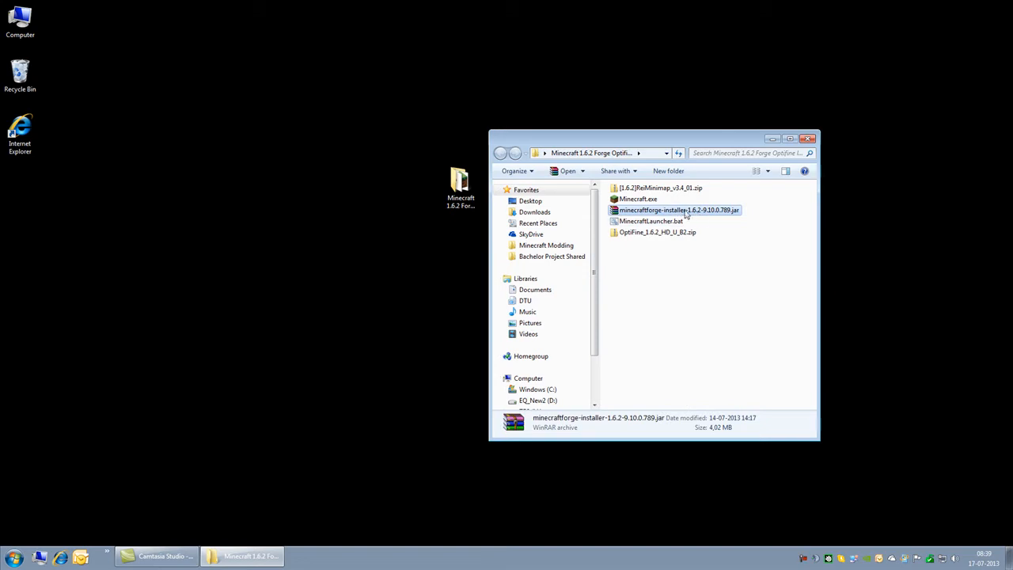
pyautogui.click(658, 234)
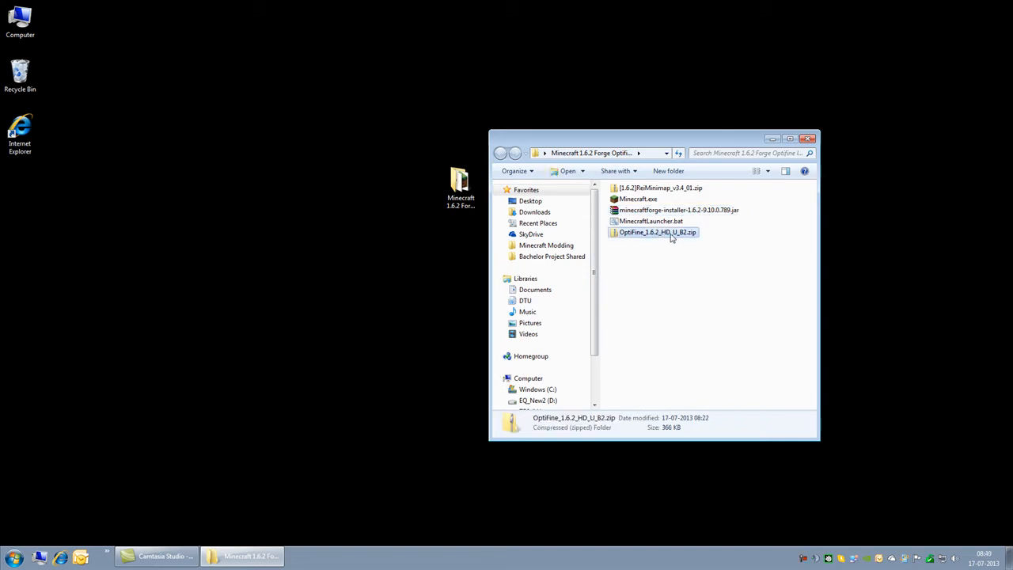
pyautogui.click(653, 190)
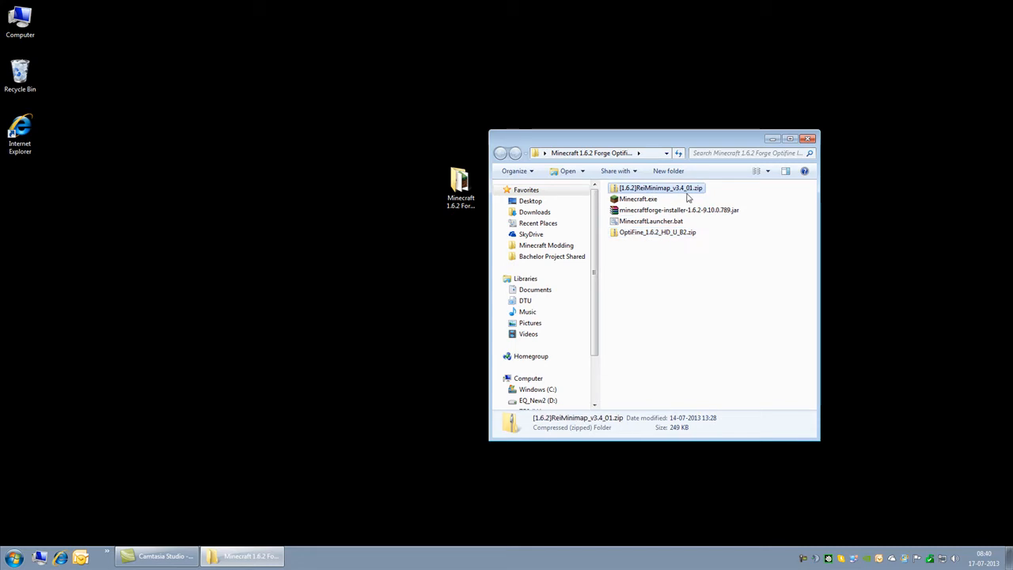
pyautogui.click(735, 289)
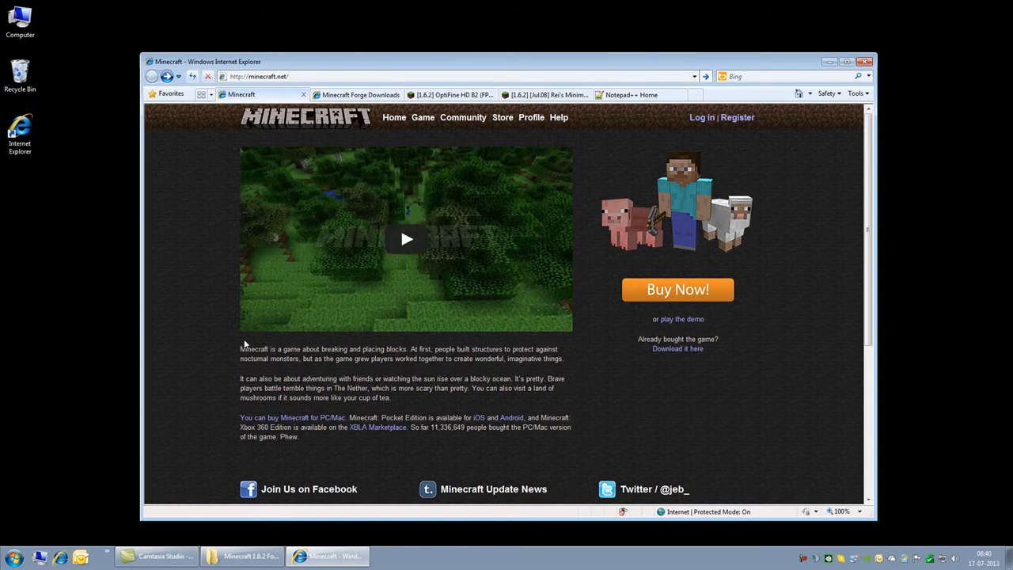
# View the Minecraft for Windows download page and locate the recommended Forge installer for 1.6.2 on the Forge Downloads page.
pyautogui.click(675, 352)
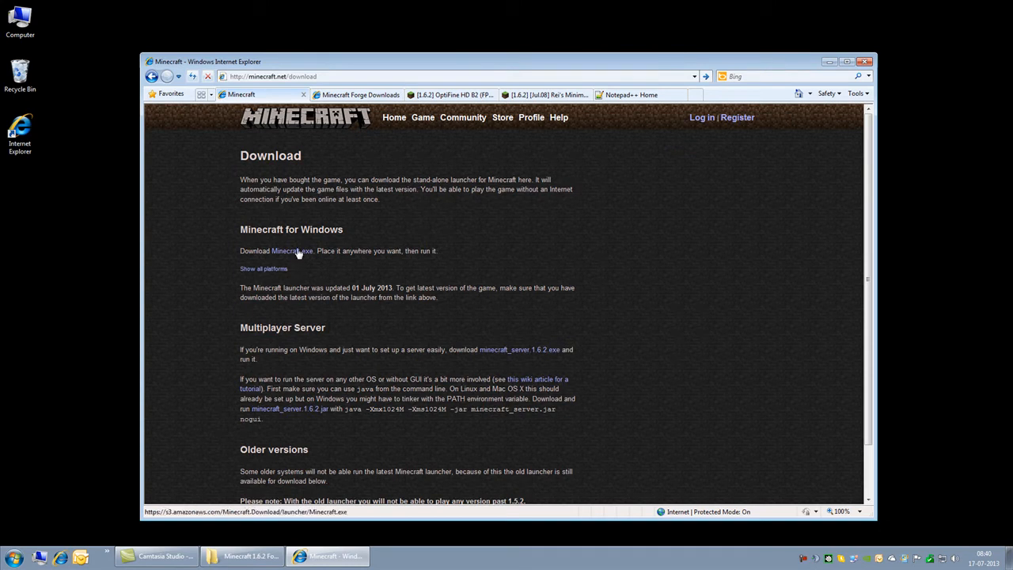
pyautogui.click(359, 96)
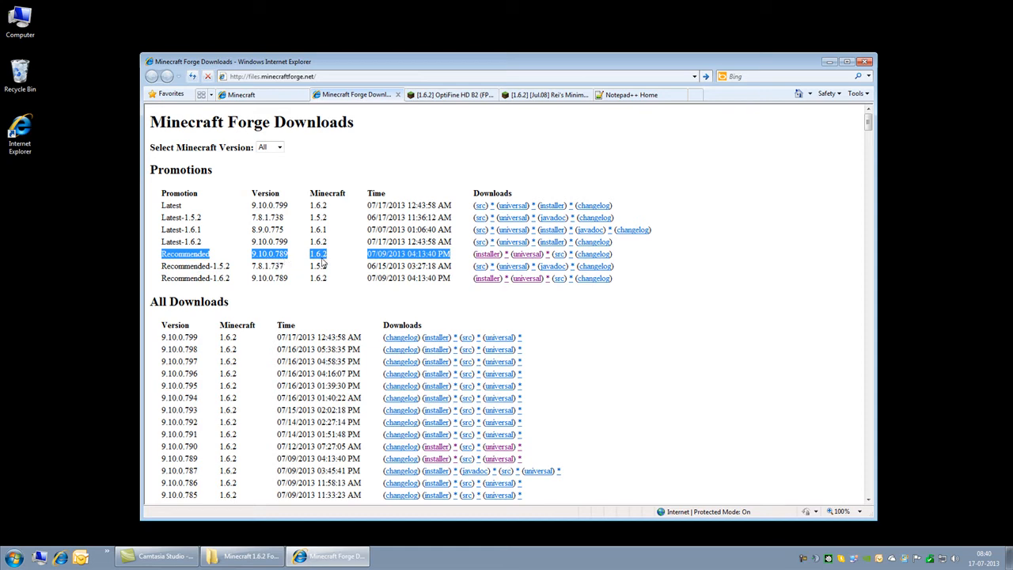
pyautogui.click(490, 259)
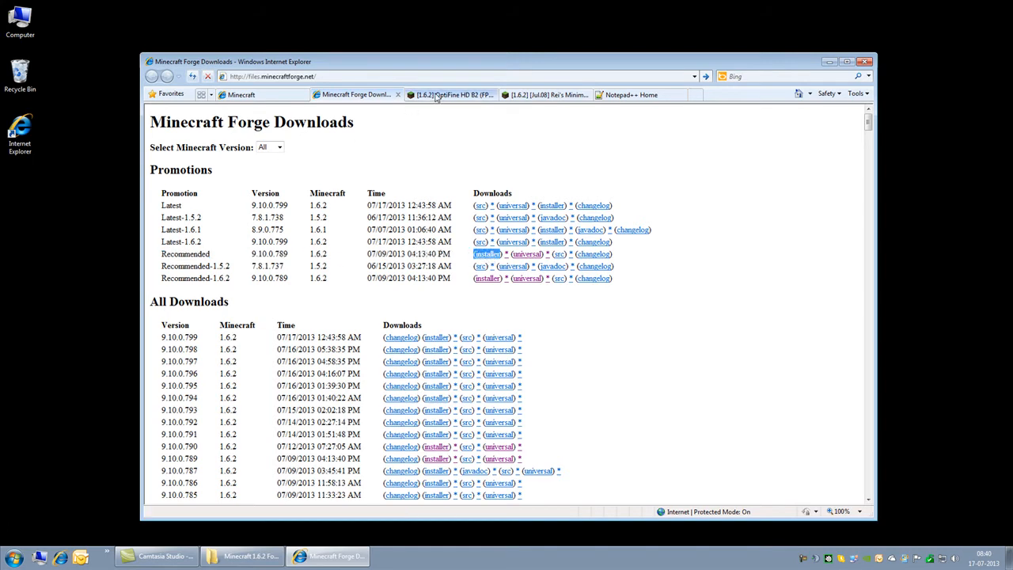
# Locate the OptiFine HD B2 Ultra download for Minecraft 1.6.2 on the OptiFine forum page.
pyautogui.click(443, 95)
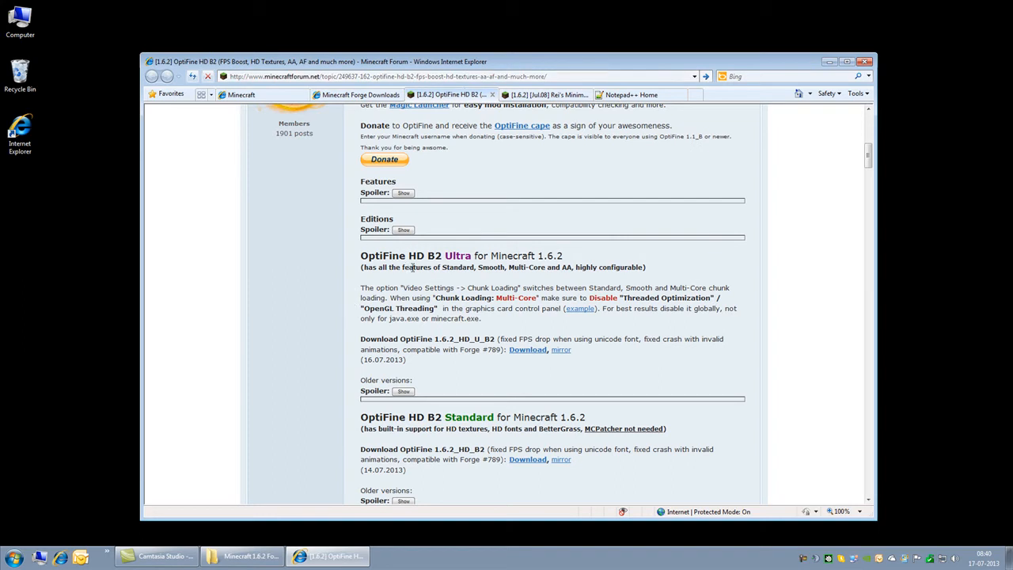
pyautogui.moveTo(362, 256); pyautogui.dragTo(473, 257)
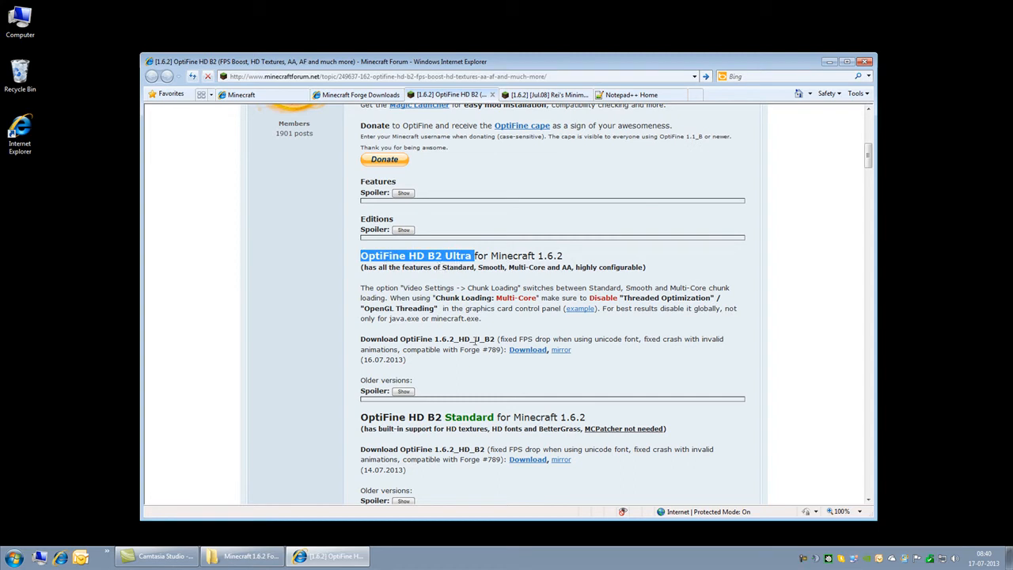
pyautogui.click(505, 352)
pyautogui.moveTo(506, 351); pyautogui.dragTo(548, 351)
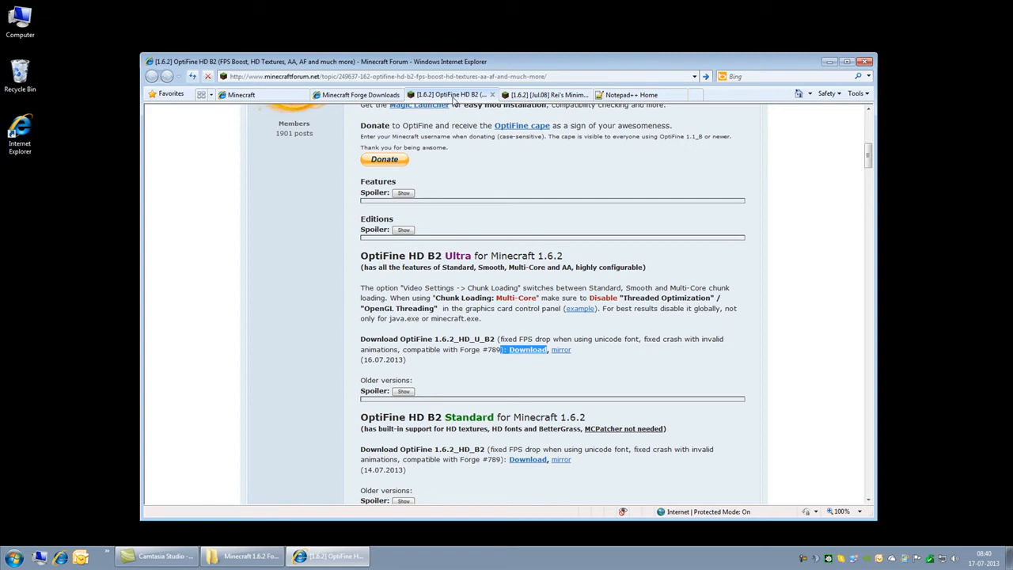
# Locate the 1.6.2 download of Rei's Minimap v3.4_01 and view the Notepad++ home page, closing the browser when done.
pyautogui.click(536, 96)
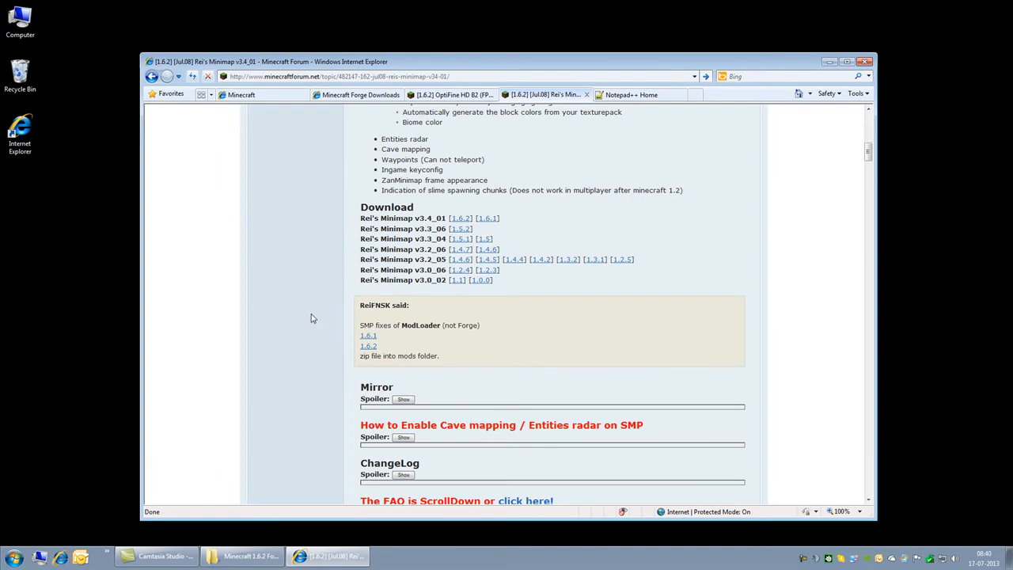
pyautogui.moveTo(446, 218); pyautogui.dragTo(473, 219)
pyautogui.click(625, 95)
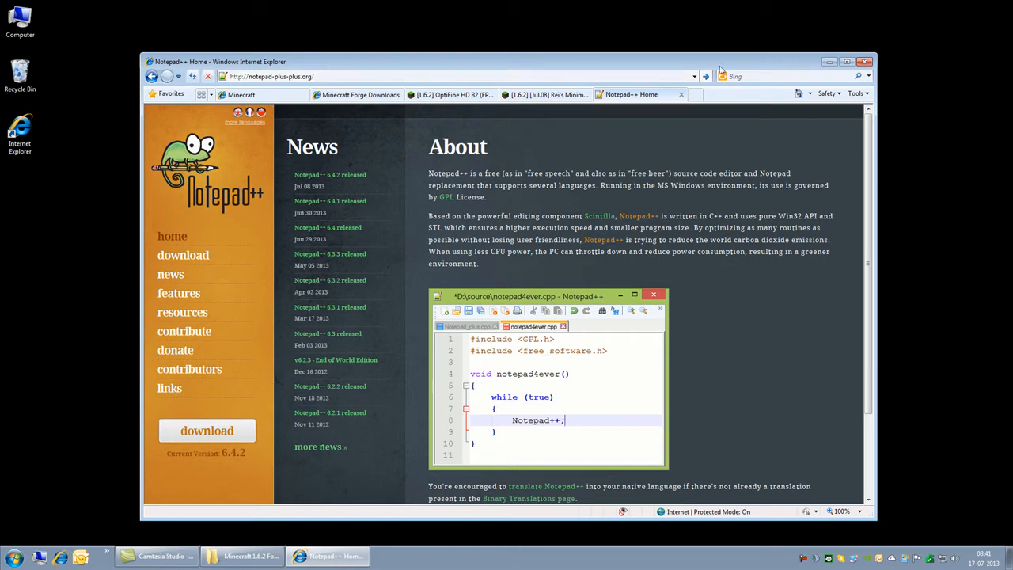
pyautogui.hotkey('alt', 'F4')
# Move the install files window and its desktop folder icon aside to free up desktop space.
pyautogui.moveTo(780, 298); pyautogui.dragTo(585, 181)
pyautogui.click(712, 229)
pyautogui.moveTo(649, 143); pyautogui.dragTo(701, 142)
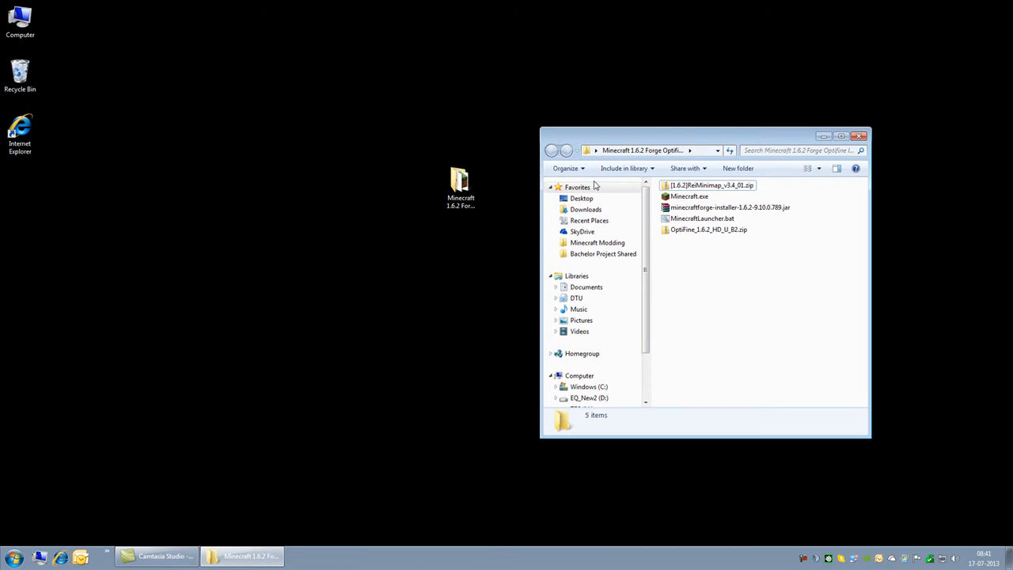
pyautogui.moveTo(464, 210); pyautogui.dragTo(618, 86)
pyautogui.moveTo(722, 143); pyautogui.dragTo(723, 145)
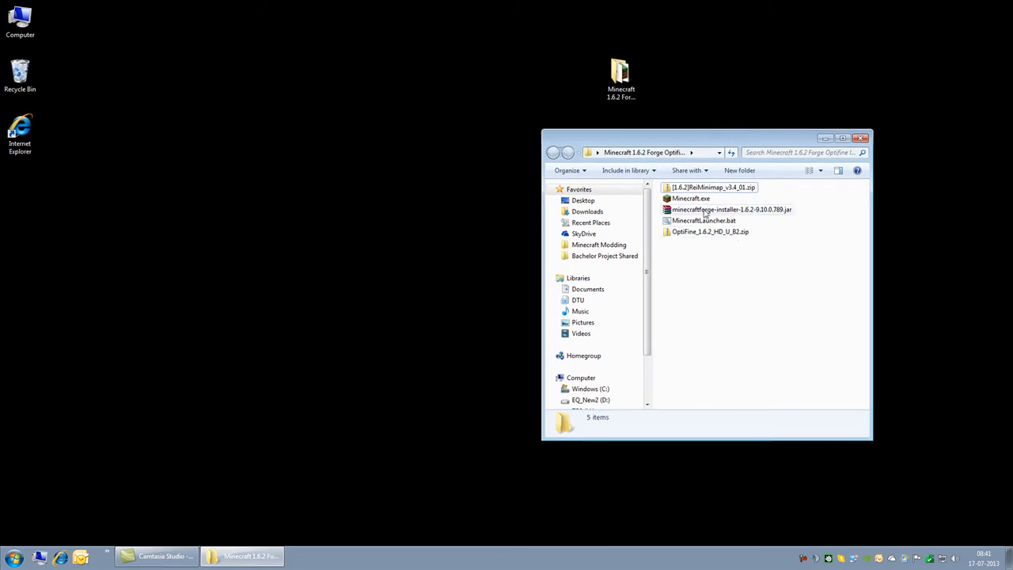
# Create a new folder named Minecraft on the desktop and open it.
pyautogui.click(685, 199)
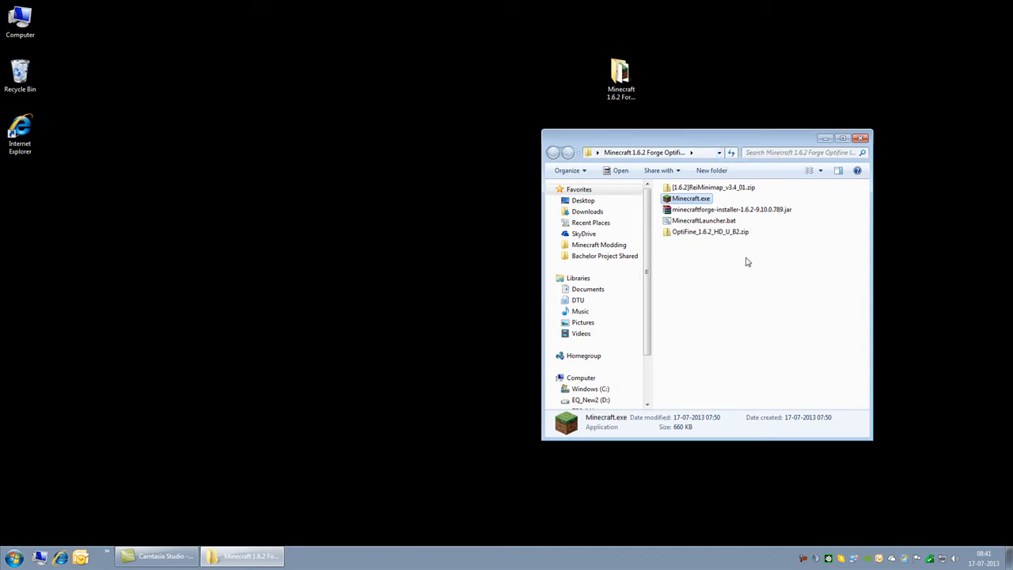
pyautogui.rightClick(323, 238)
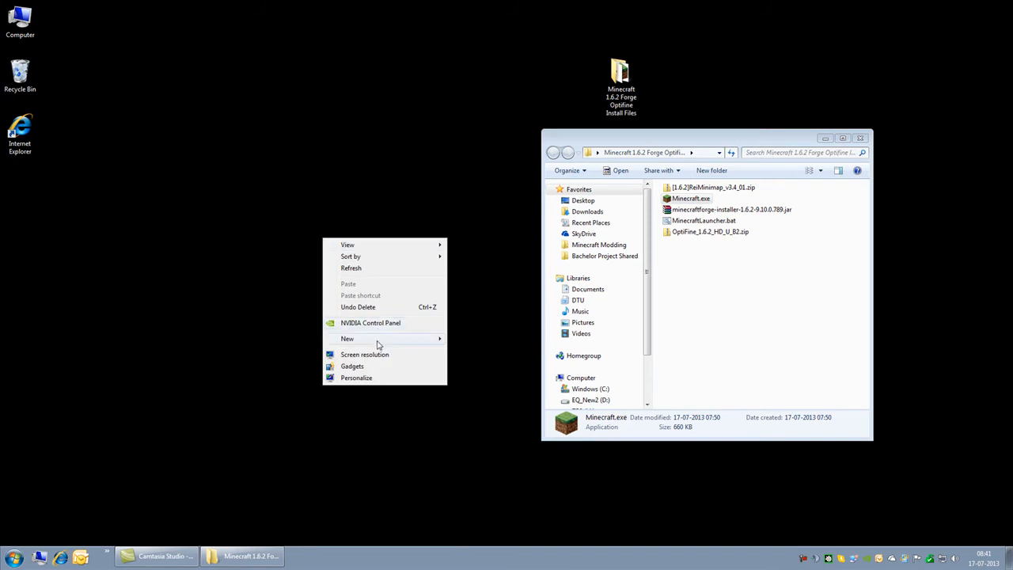
pyautogui.moveTo(378, 344)
pyautogui.click(466, 338)
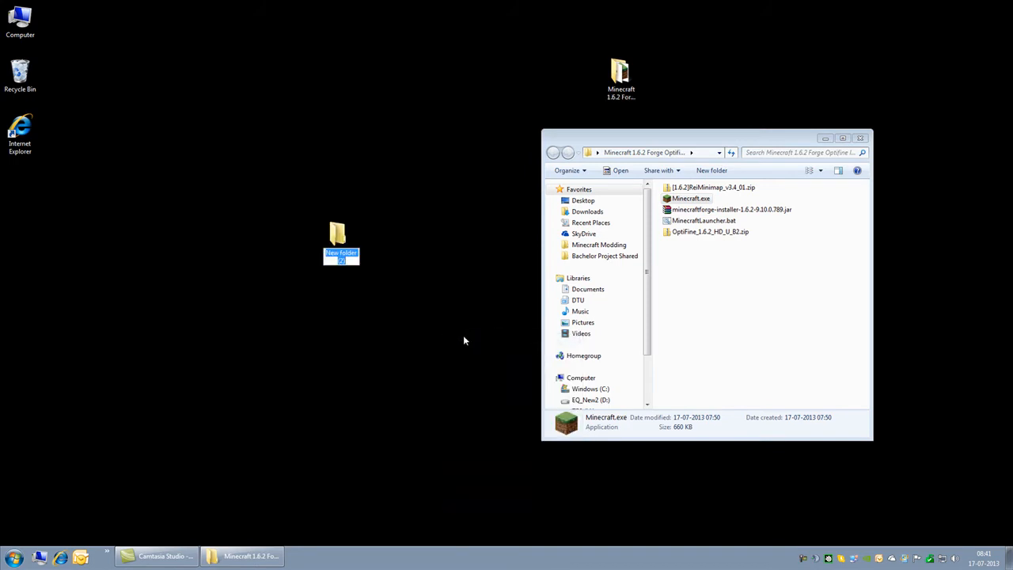
pyautogui.write('Mi')
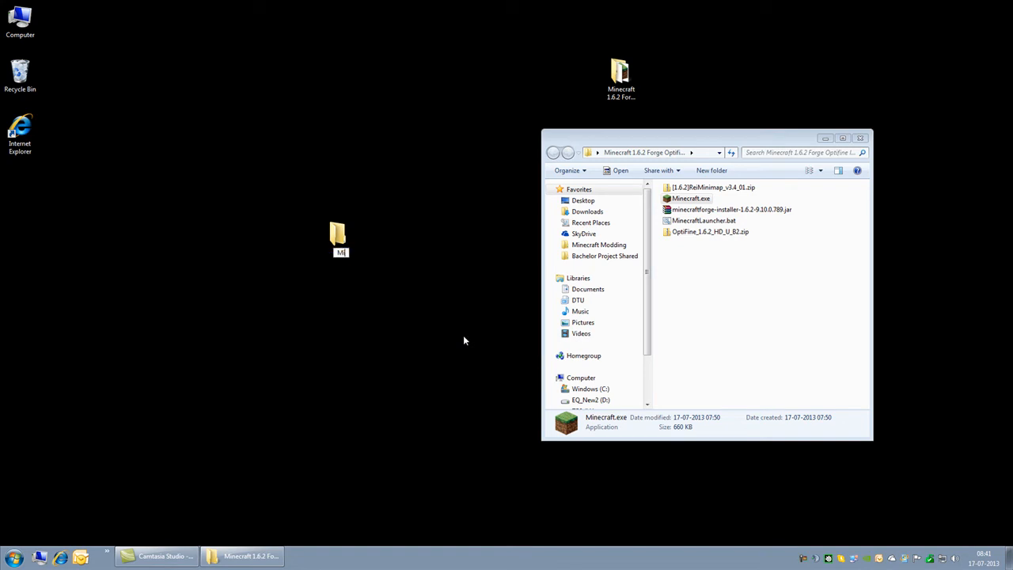
pyautogui.write('necraft')
pyautogui.press('Return')
pyautogui.press('Return')
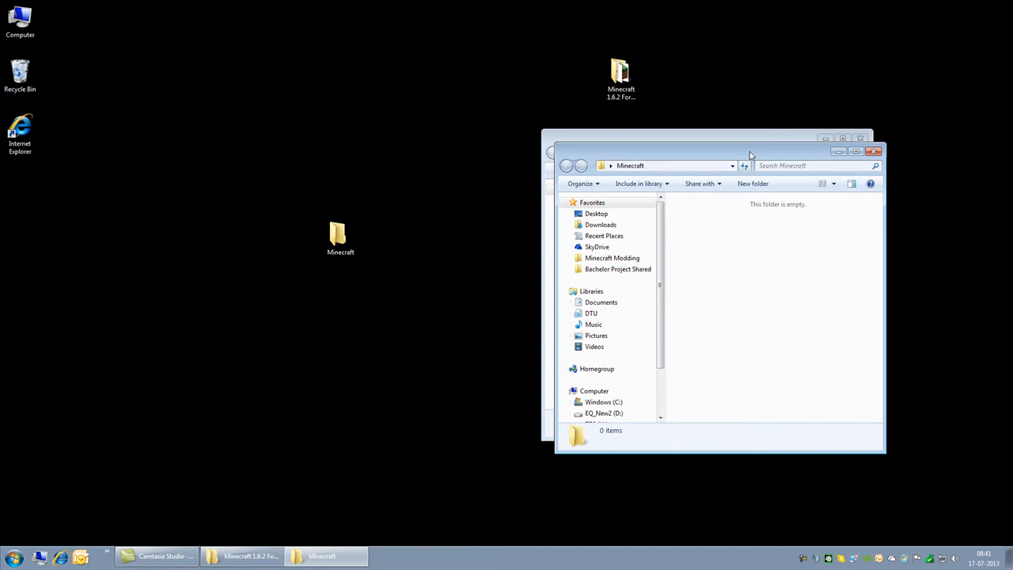
# Place the Minecraft folder window beside the install files window and copy Minecraft.exe into it.
pyautogui.moveTo(739, 155); pyautogui.dragTo(385, 139)
pyautogui.moveTo(703, 202); pyautogui.dragTo(352, 280)
pyautogui.click(394, 286)
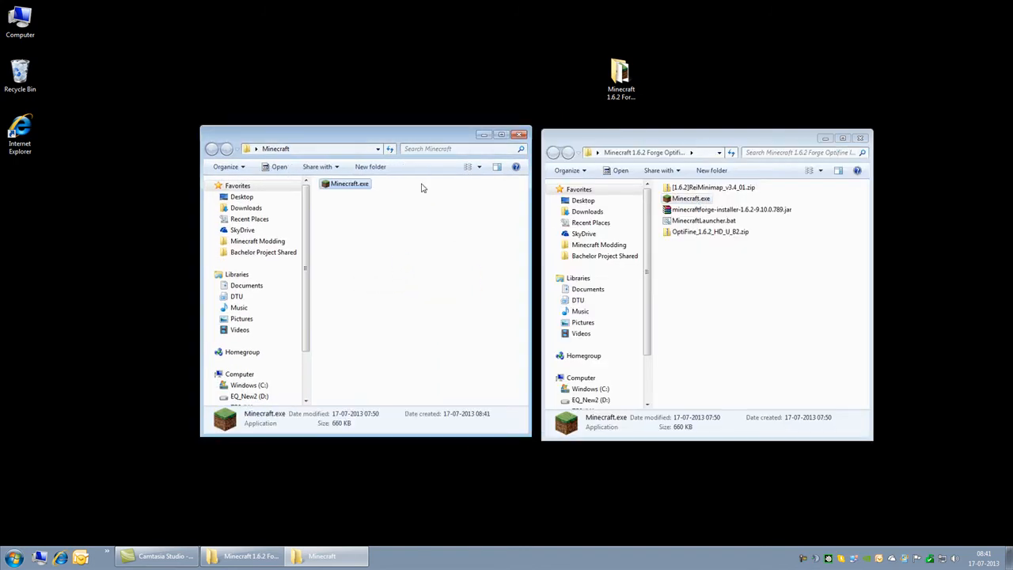
# Reposition both folder windows side by side and copy MinecraftLauncher.bat from the install files into the Minecraft folder.
pyautogui.moveTo(611, 136); pyautogui.dragTo(679, 123)
pyautogui.moveTo(461, 134); pyautogui.dragTo(531, 124)
pyautogui.click(482, 179)
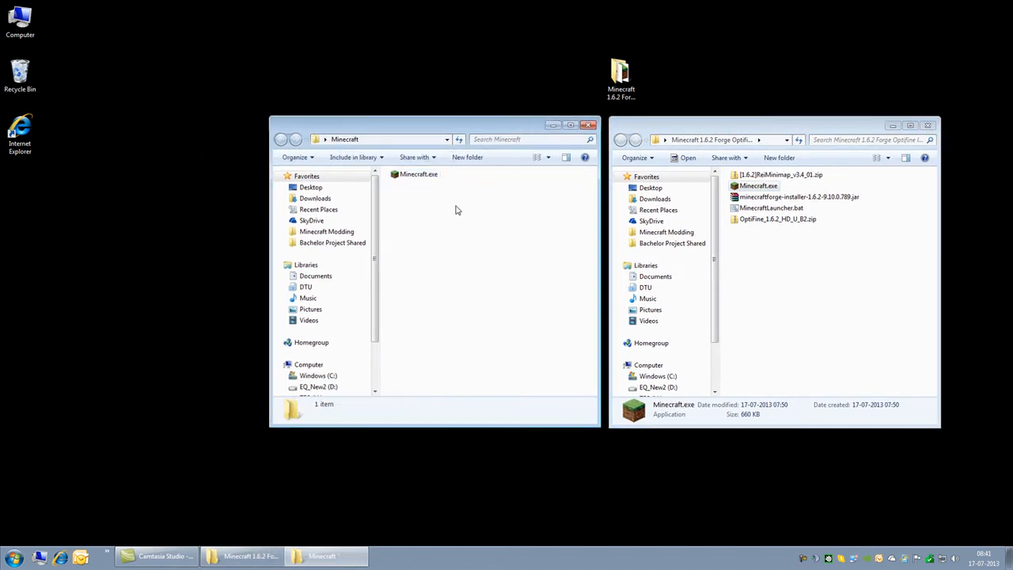
pyautogui.moveTo(775, 212); pyautogui.dragTo(485, 251)
pyautogui.click(499, 263)
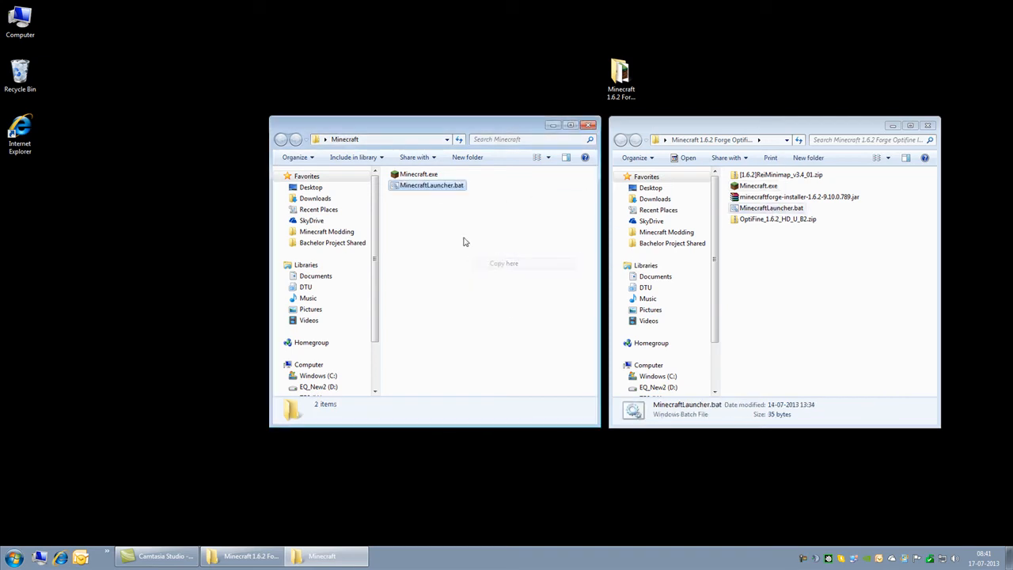
# Open the copied MinecraftLauncher.bat for editing, examine its APPDATA=%cd% setting and Minecraft.exe line, and close it.
pyautogui.rightClick(435, 189)
pyautogui.click(484, 208)
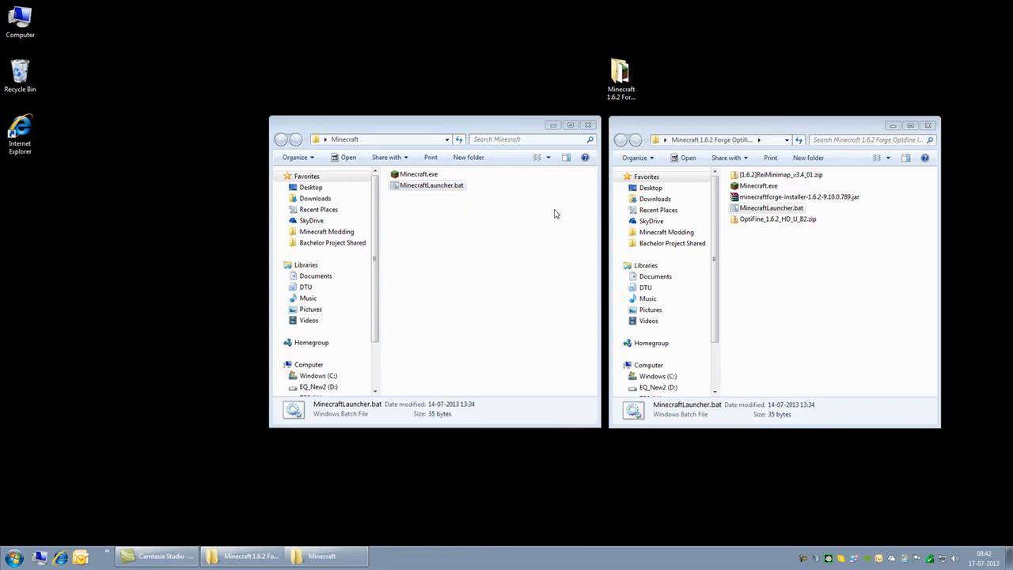
pyautogui.moveTo(790, 179); pyautogui.dragTo(375, 174)
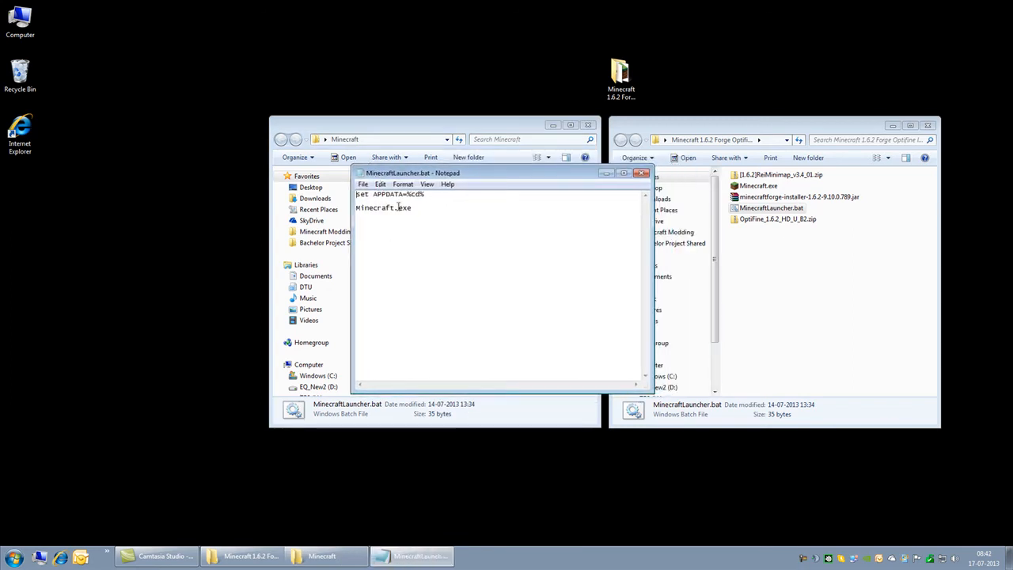
pyautogui.moveTo(412, 207)
pyautogui.mouseDown()
pyautogui.moveTo(356, 207)
pyautogui.moveTo(402, 199)
pyautogui.mouseUp()
pyautogui.moveTo(428, 196); pyautogui.dragTo(409, 195)
pyautogui.click(428, 195)
pyautogui.moveTo(427, 195); pyautogui.dragTo(551, 209)
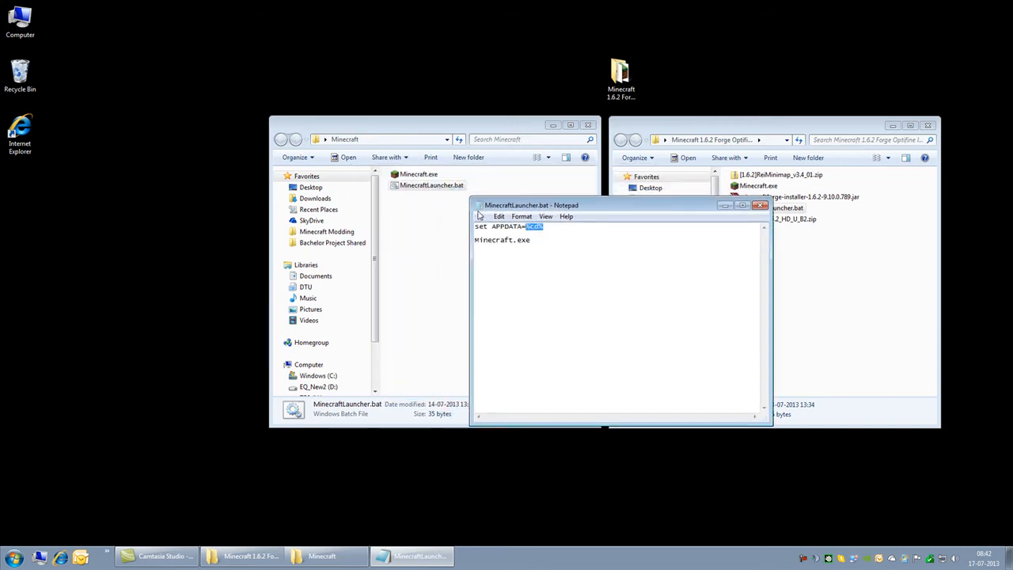
pyautogui.click(546, 228)
pyautogui.moveTo(546, 228); pyautogui.dragTo(492, 227)
pyautogui.click(761, 205)
pyautogui.click(475, 250)
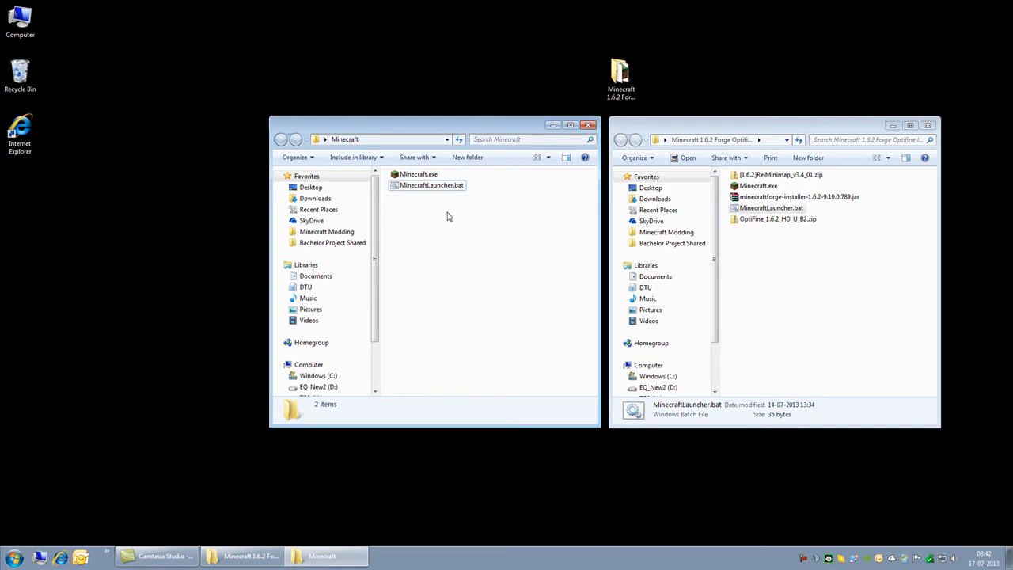
# Run MinecraftLauncher.bat from the Minecraft folder to start the Minecraft Launcher.
pyautogui.doubleClick(434, 186)
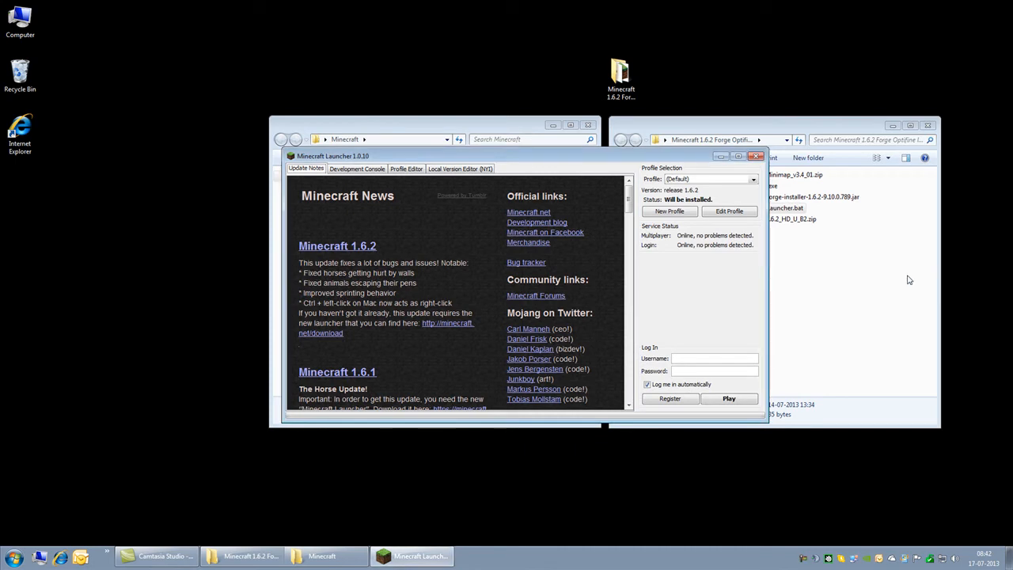
pyautogui.moveTo(433, 157); pyautogui.dragTo(389, 162)
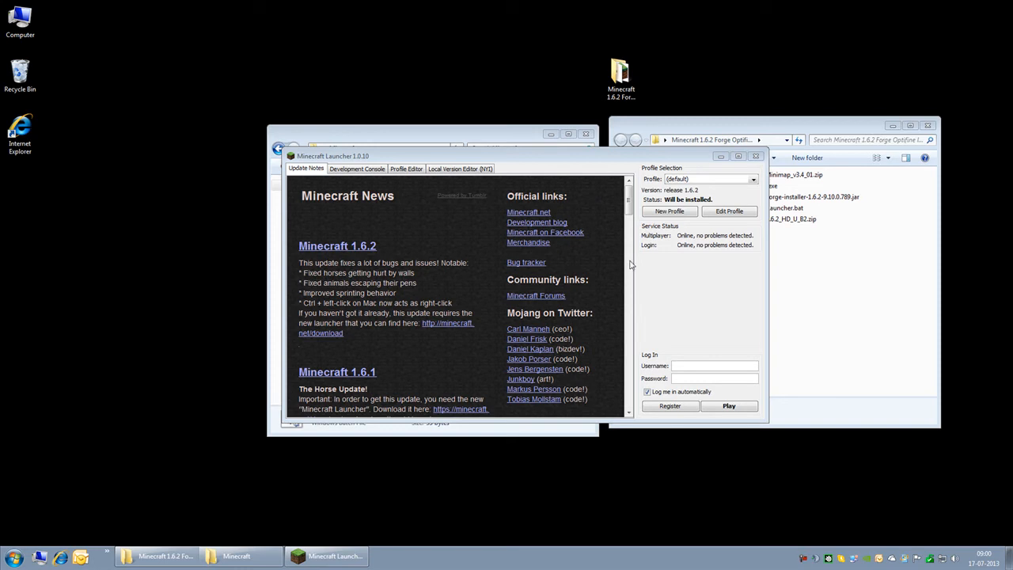
# Create a launcher profile named 1.6.2 with its game directory set to a 1.6.2 subfolder of the desktop Minecraft folder.
pyautogui.click(682, 212)
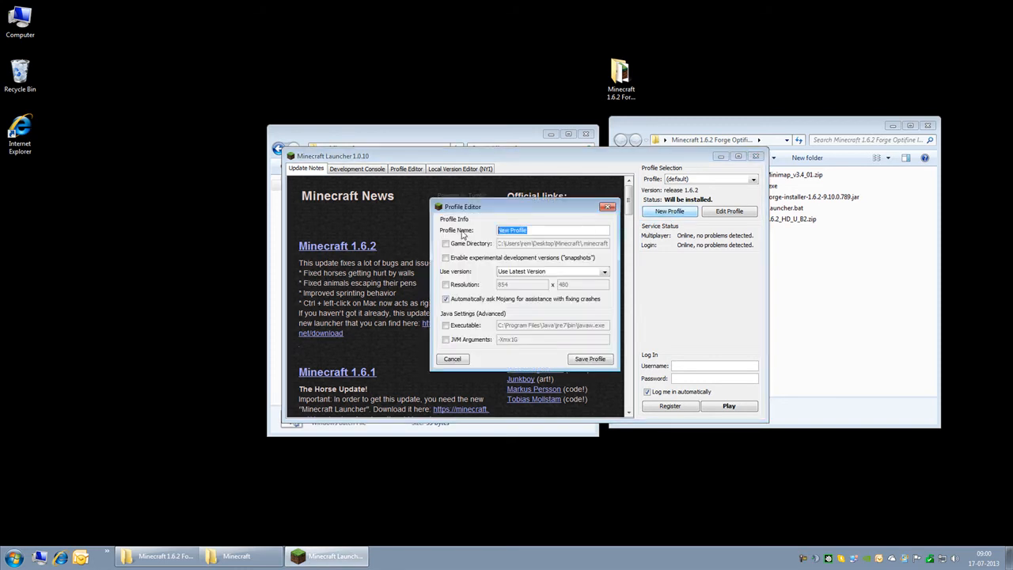
pyautogui.write('1.6.2')
pyautogui.click(448, 245)
pyautogui.doubleClick(588, 245)
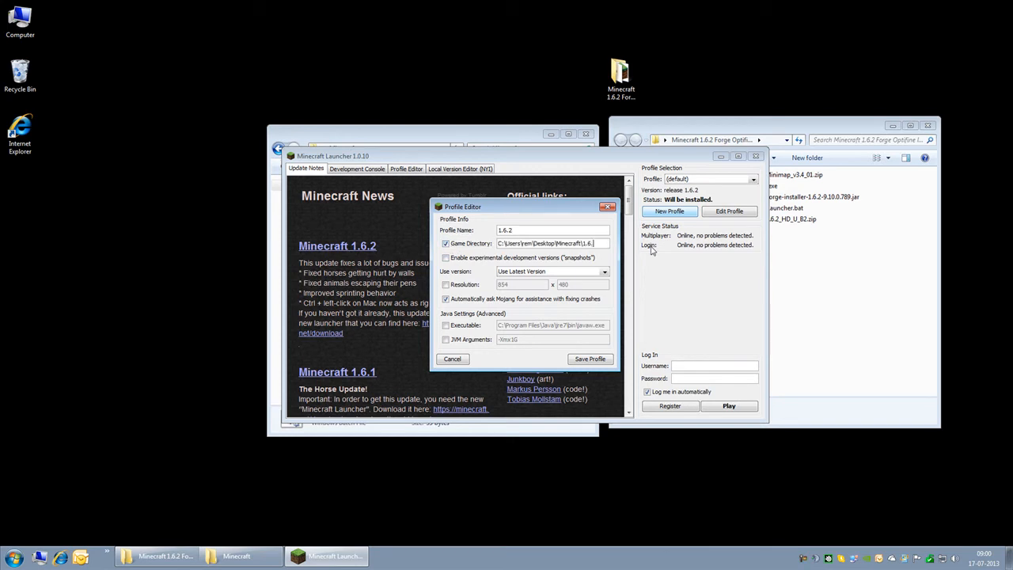
pyautogui.moveTo(599, 243); pyautogui.dragTo(491, 244)
pyautogui.moveTo(602, 244); pyautogui.dragTo(495, 243)
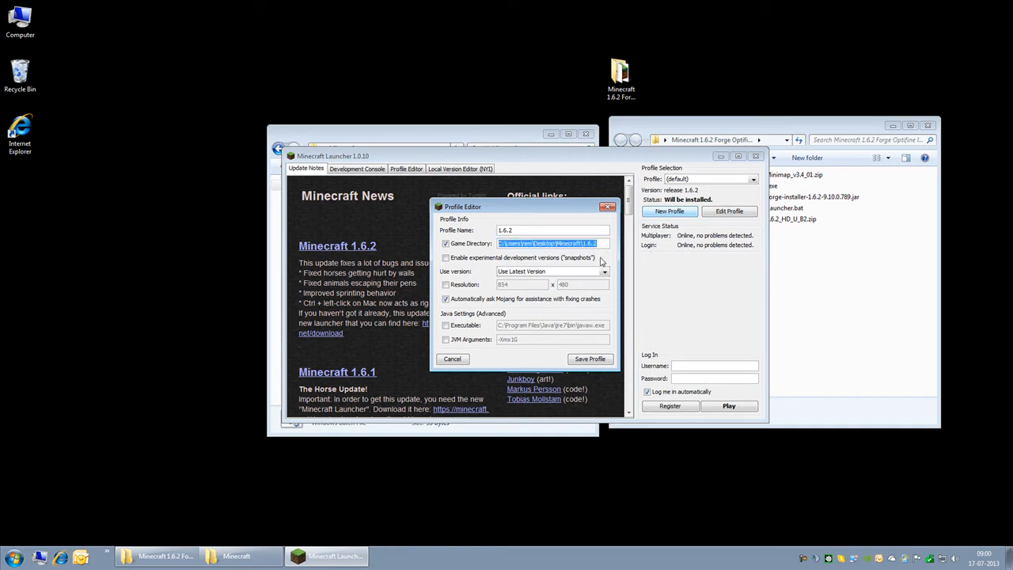
# Set the profile to use version release 1.6.2 and save it.
pyautogui.click(606, 272)
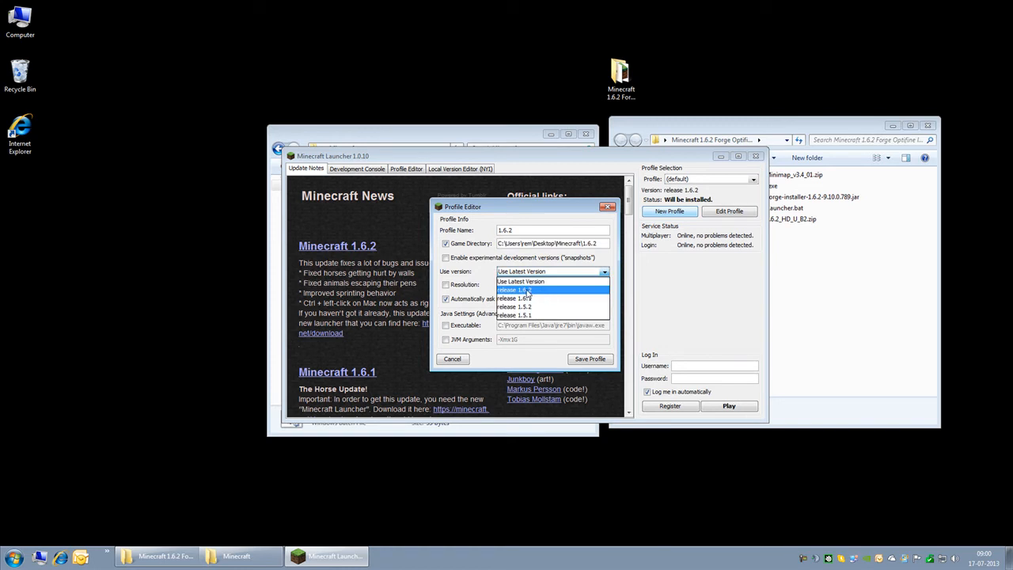
pyautogui.click(529, 291)
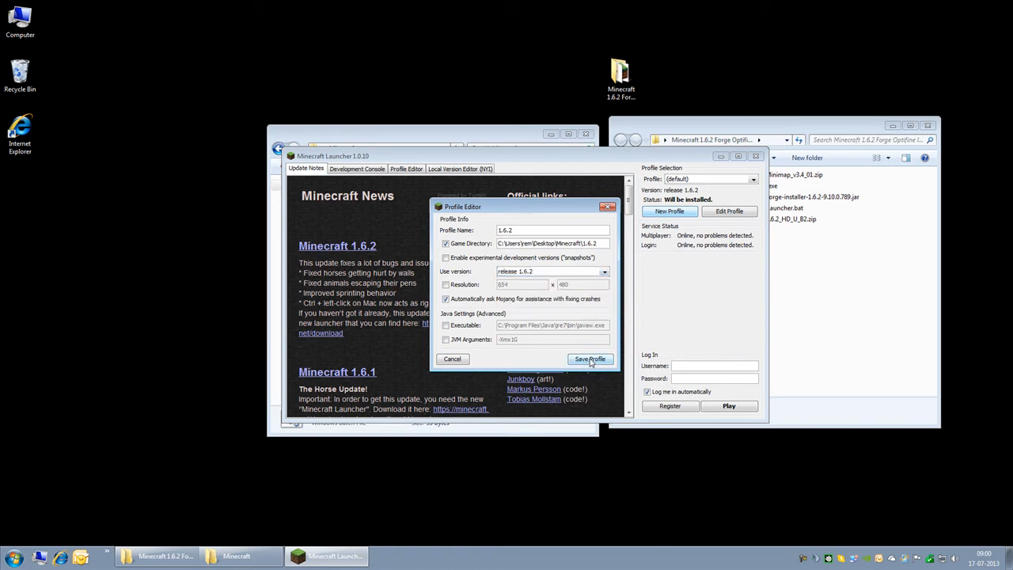
pyautogui.click(590, 359)
# Select the 1.6.2 profile and start the game, logging in with the account username and password.
pyautogui.click(753, 179)
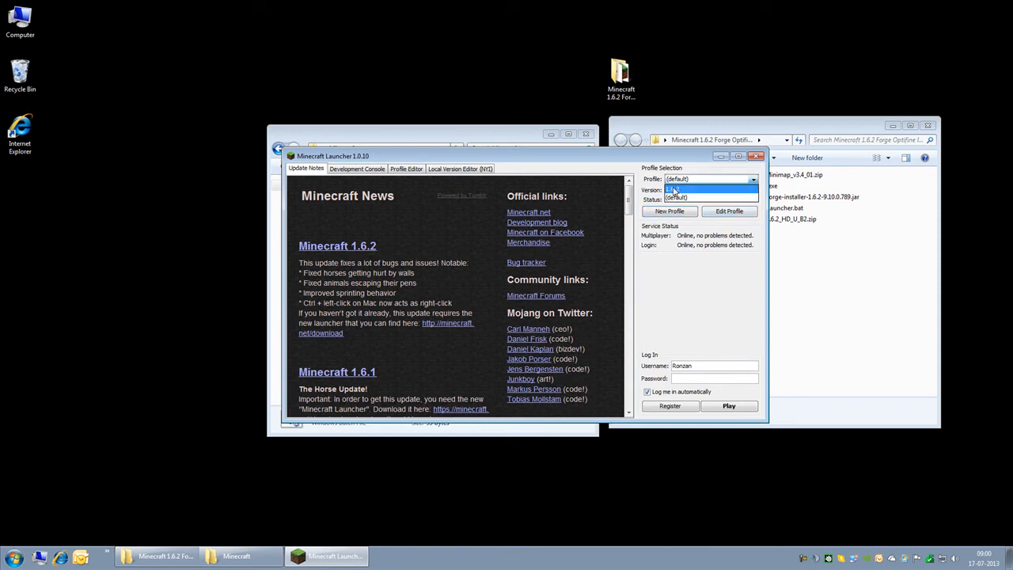
pyautogui.click(677, 190)
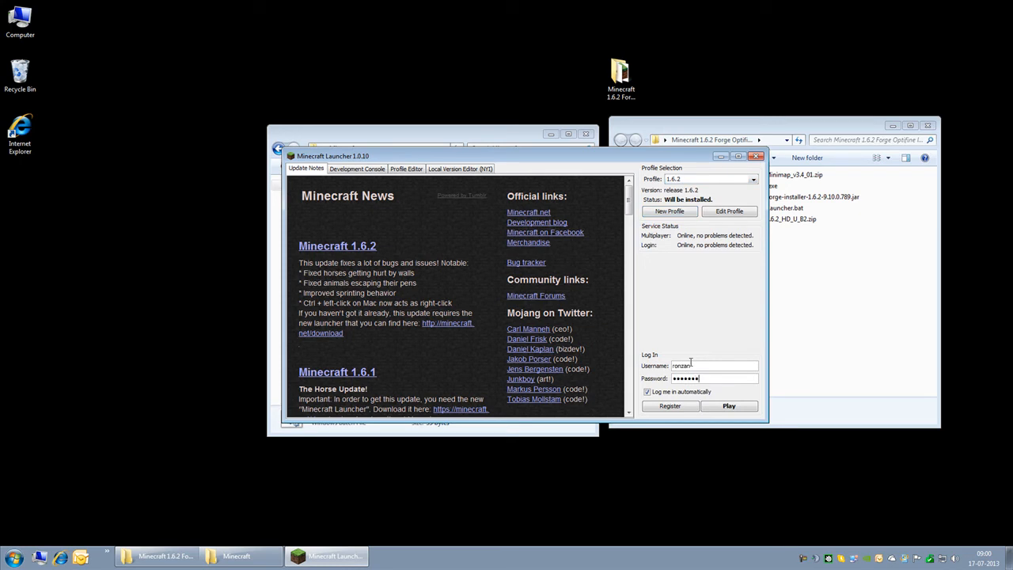
pyautogui.click(728, 405)
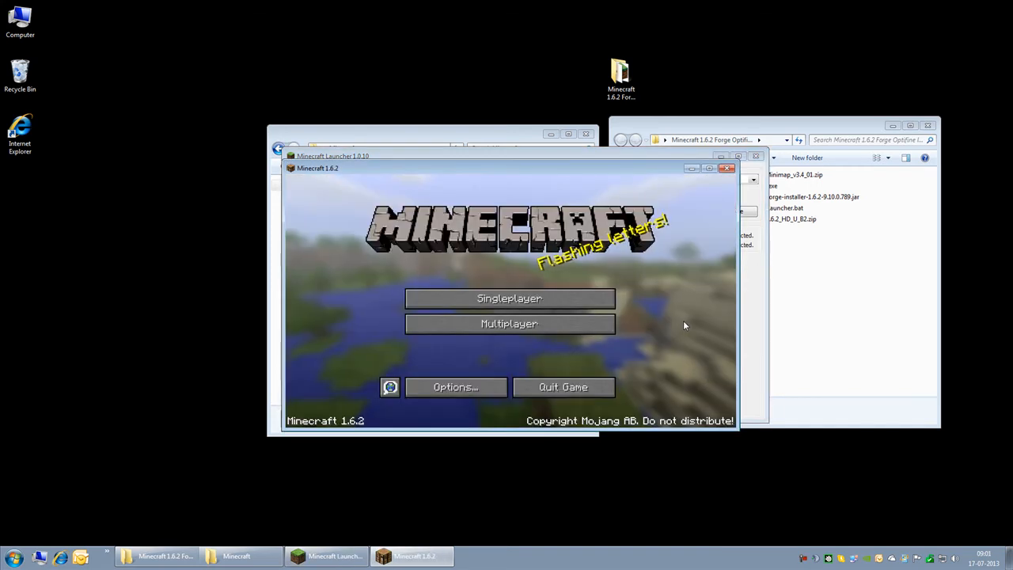
# Quit the game from its title screen and close the Minecraft Launcher.
pyautogui.click(587, 388)
pyautogui.click(756, 155)
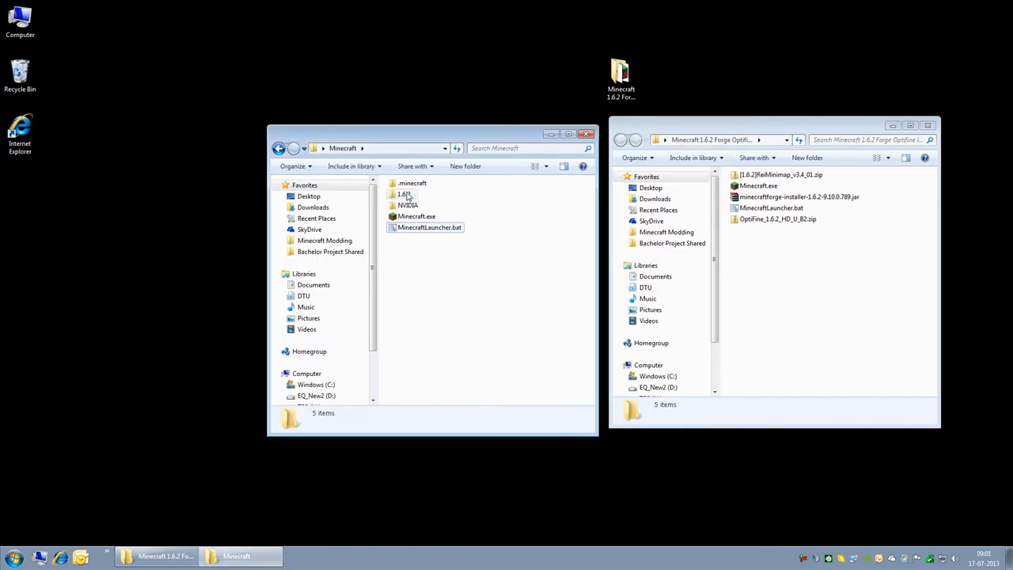
# Open the 1.6.2 game folder and examine its saves and resourcepacks folders.
pyautogui.click(405, 195)
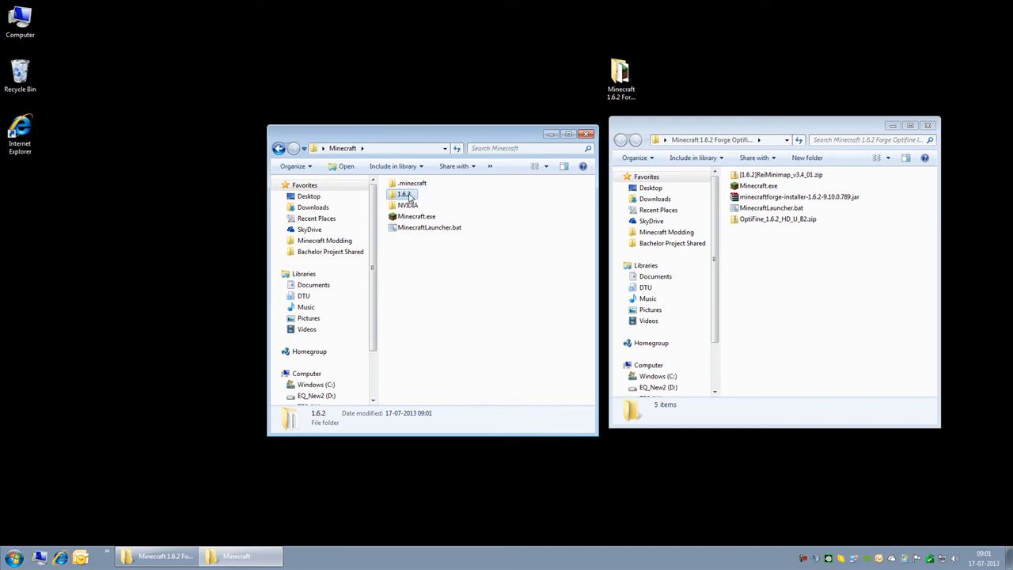
pyautogui.doubleClick(405, 195)
pyautogui.click(406, 196)
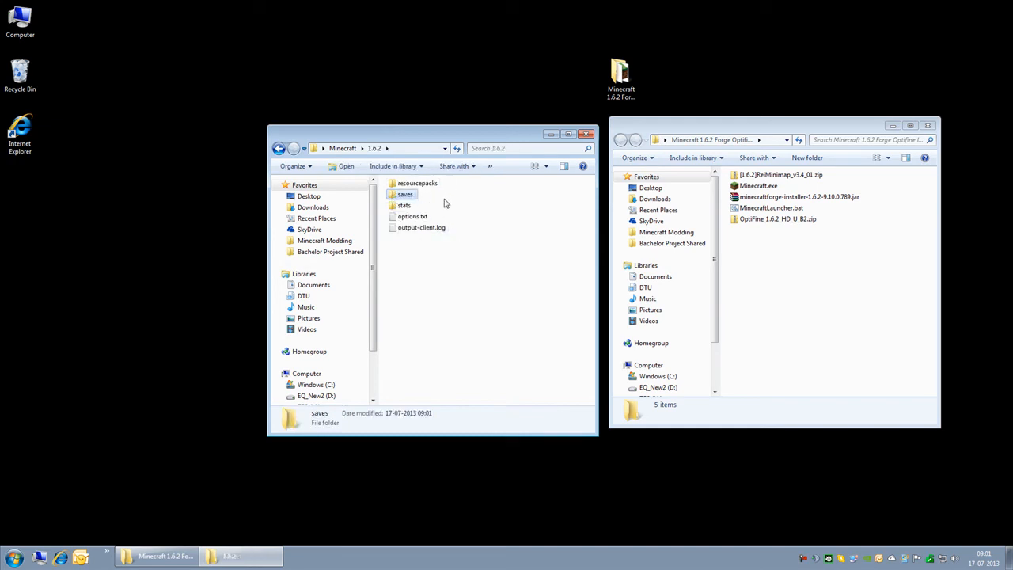
pyautogui.click(433, 188)
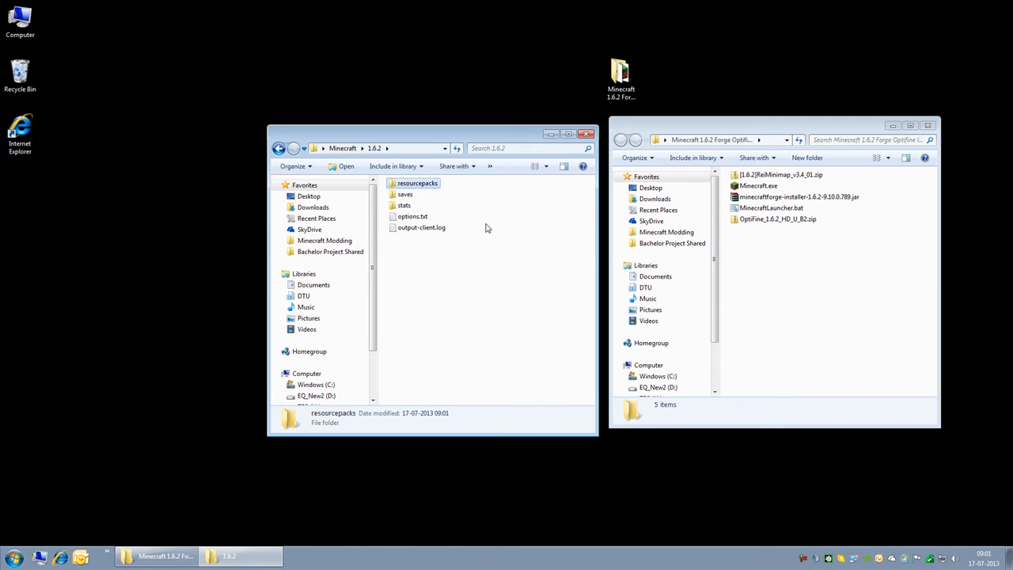
# Examine the contents of the .minecraft folder, including the 1.6.2.jar and 1.6.2.json files in its versions\1.6.2 folder.
pyautogui.click(343, 148)
pyautogui.doubleClick(416, 186)
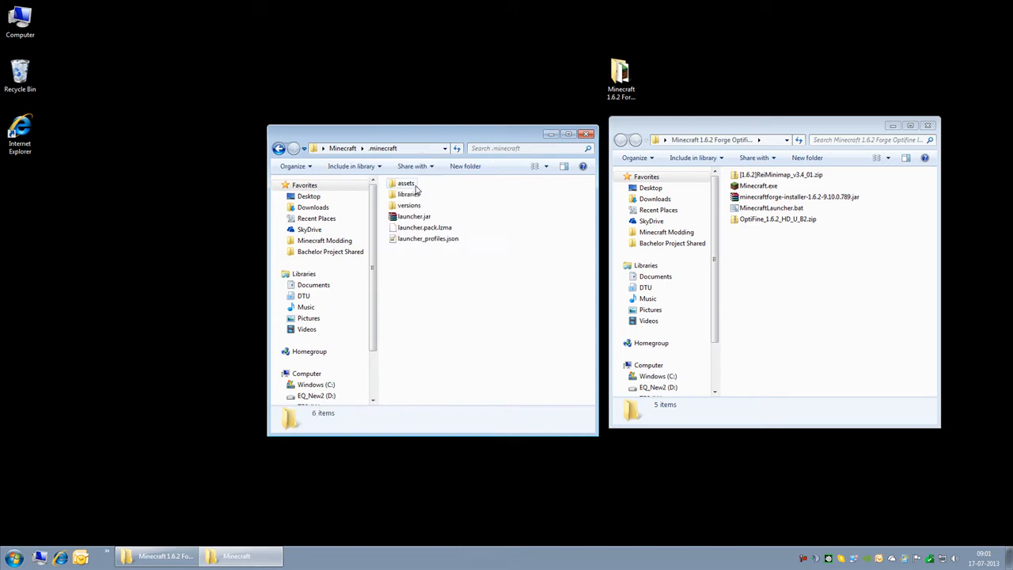
pyautogui.moveTo(497, 257); pyautogui.dragTo(390, 182)
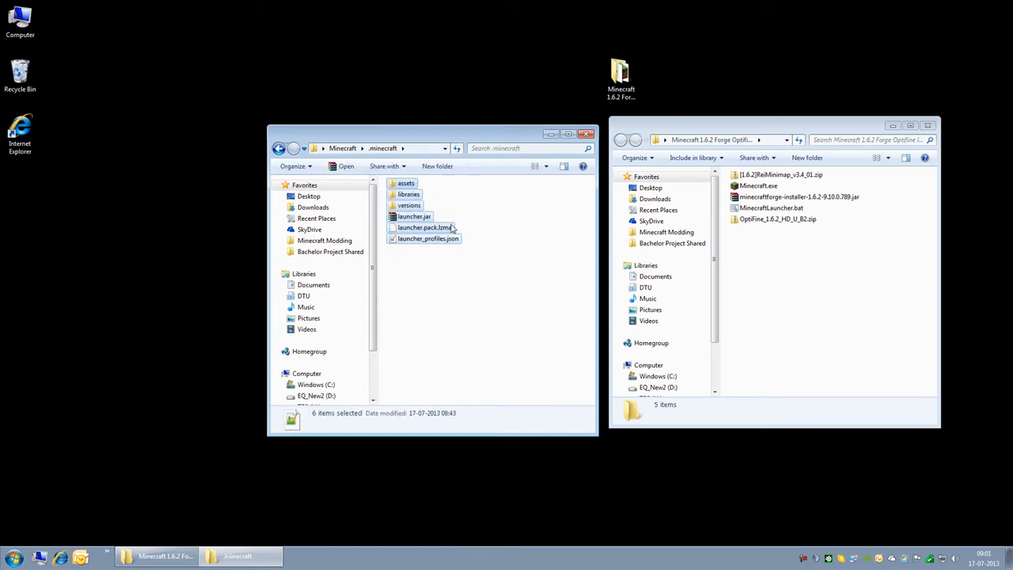
pyautogui.click(452, 257)
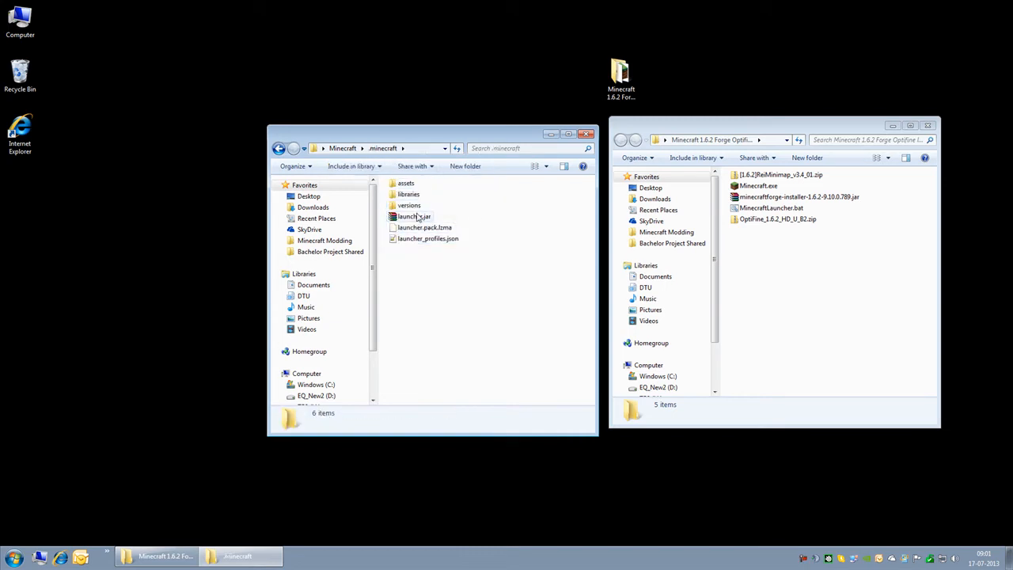
pyautogui.doubleClick(409, 205)
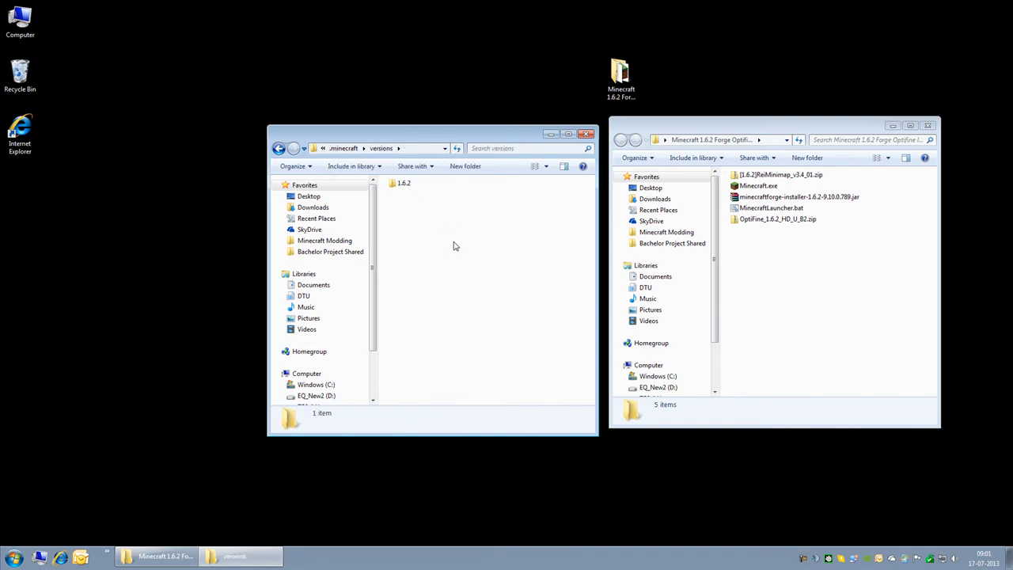
pyautogui.doubleClick(401, 189)
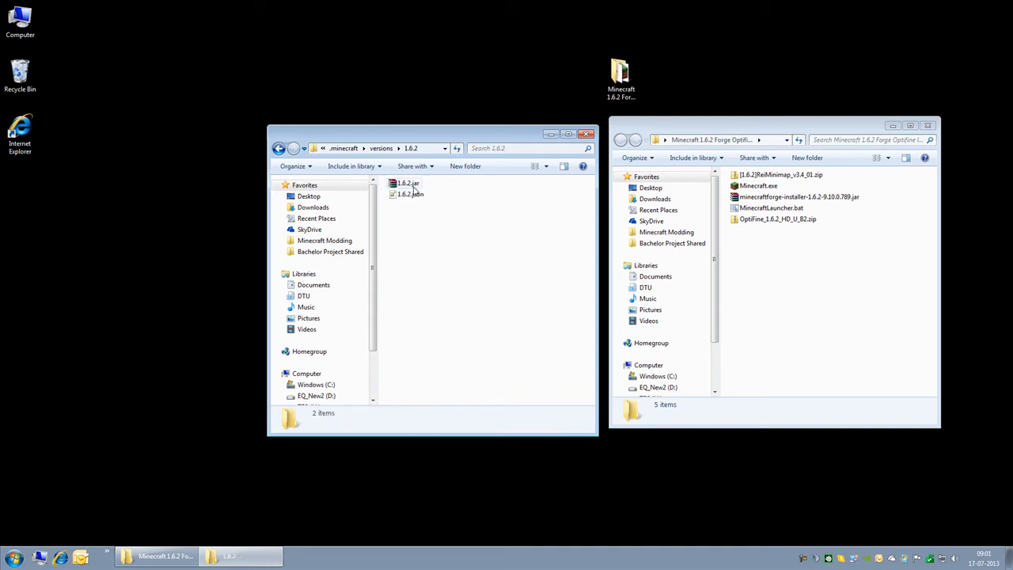
pyautogui.click(408, 185)
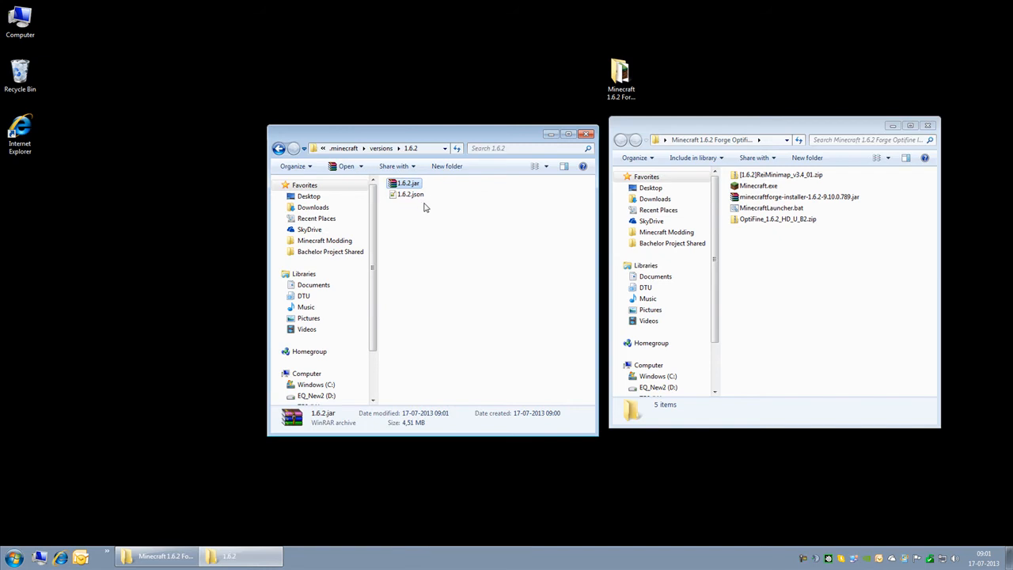
pyautogui.click(419, 197)
pyautogui.click(453, 206)
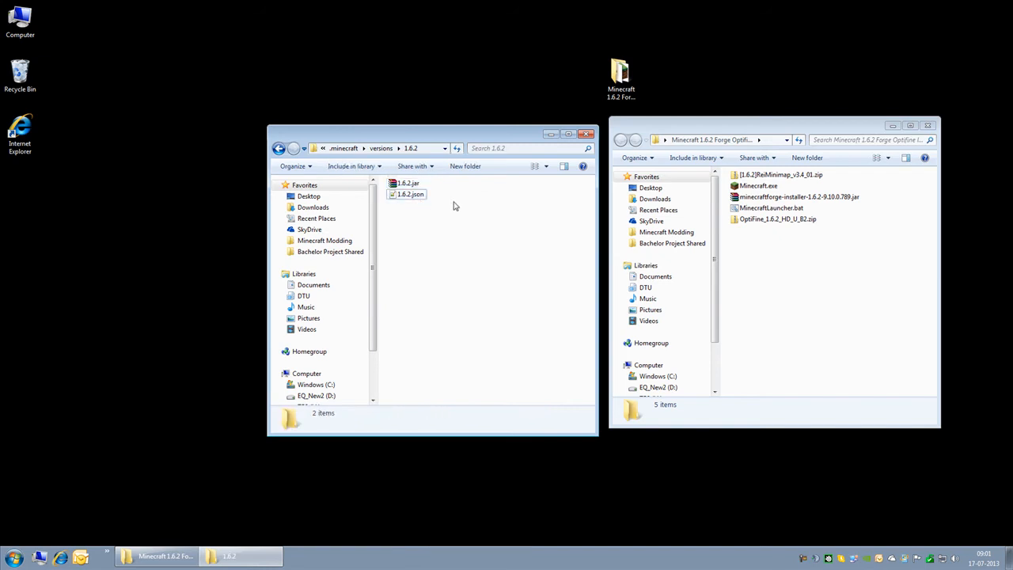
pyautogui.click(412, 185)
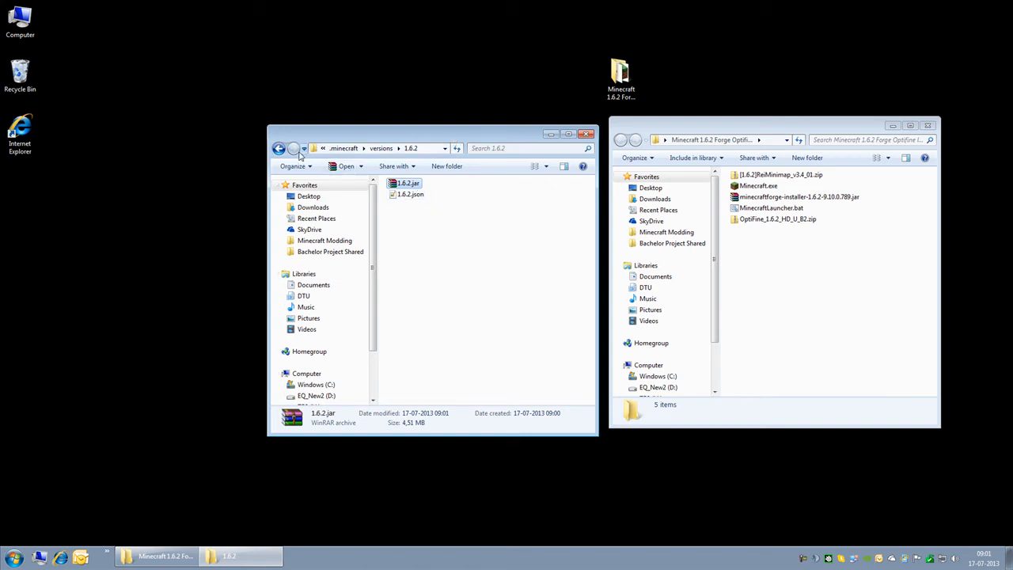
# Return to the Minecraft folder and open the versions folder inside .minecraft.
pyautogui.click(344, 150)
pyautogui.click(342, 150)
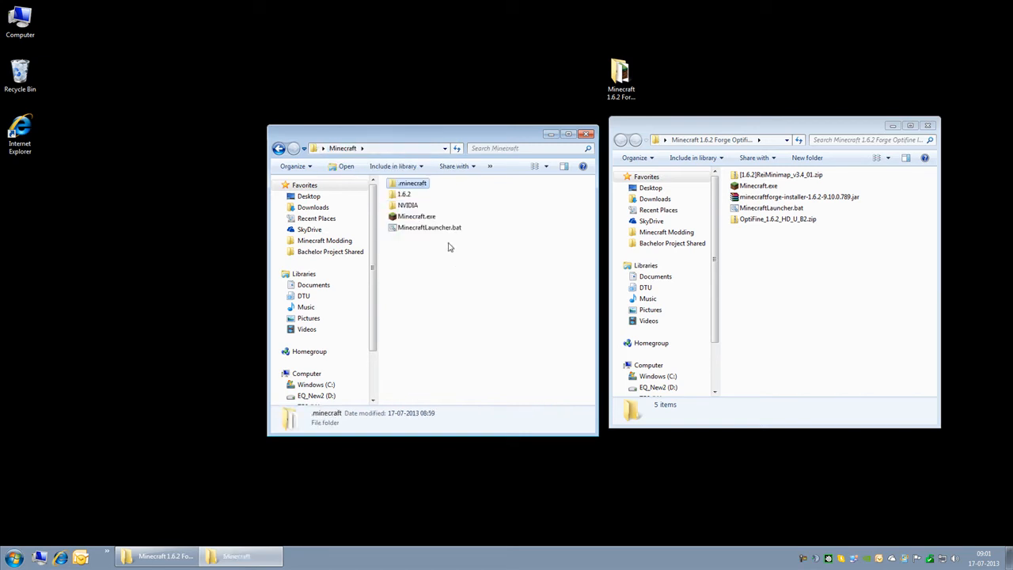
pyautogui.doubleClick(412, 185)
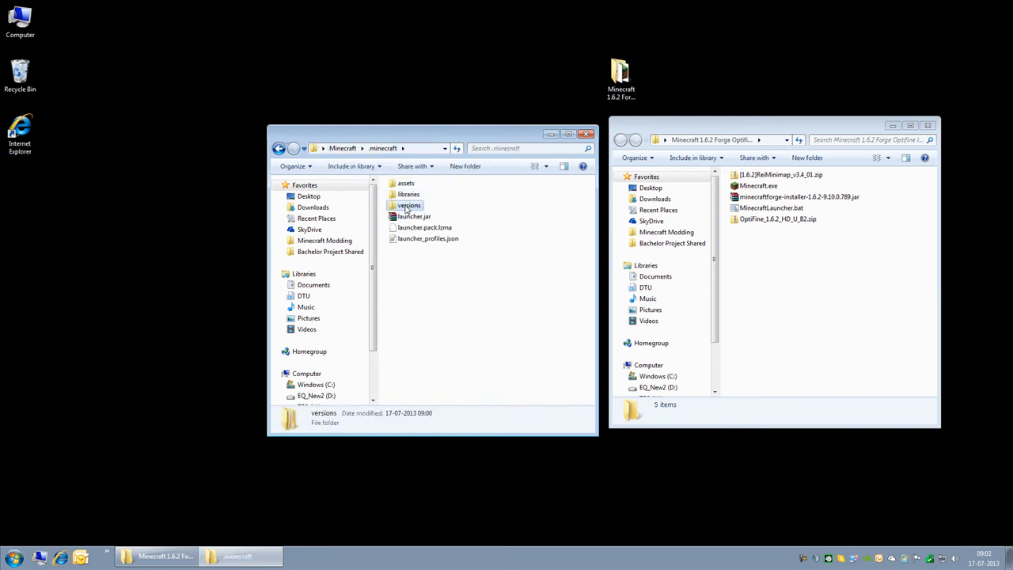
pyautogui.doubleClick(407, 205)
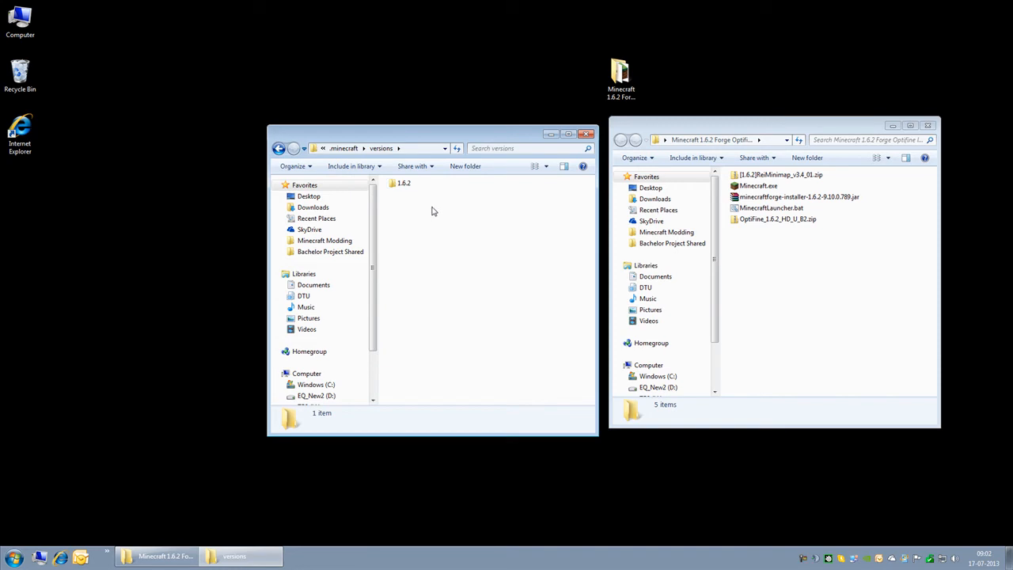
# Run minecraftforge-installer-1.6.2-9.10.0.789.jar from the install files with the Java(TM) Platform SE binary.
pyautogui.click(771, 198)
pyautogui.rightClick(772, 198)
pyautogui.moveTo(801, 239)
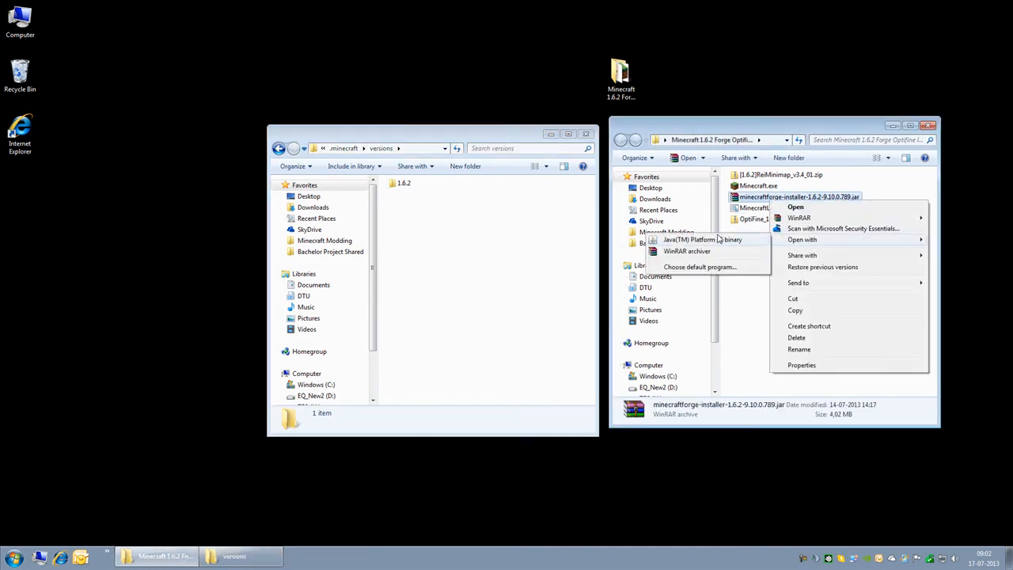
pyautogui.click(736, 239)
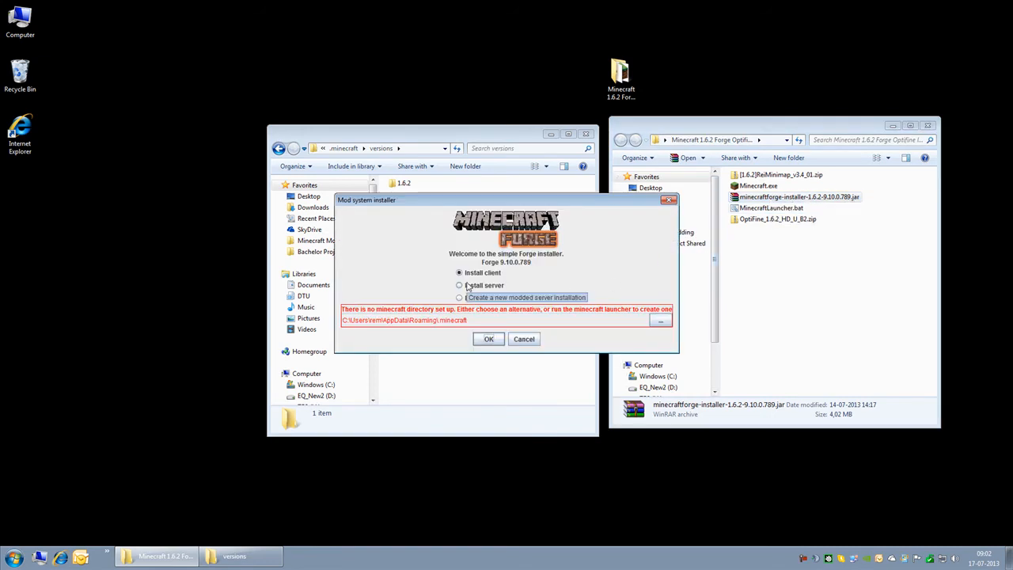
# Set the Forge installer's target to the .minecraft folder inside the desktop Minecraft folder and install the client.
pyautogui.click(657, 320)
pyautogui.click(550, 203)
pyautogui.scroll(3, 552, 241)
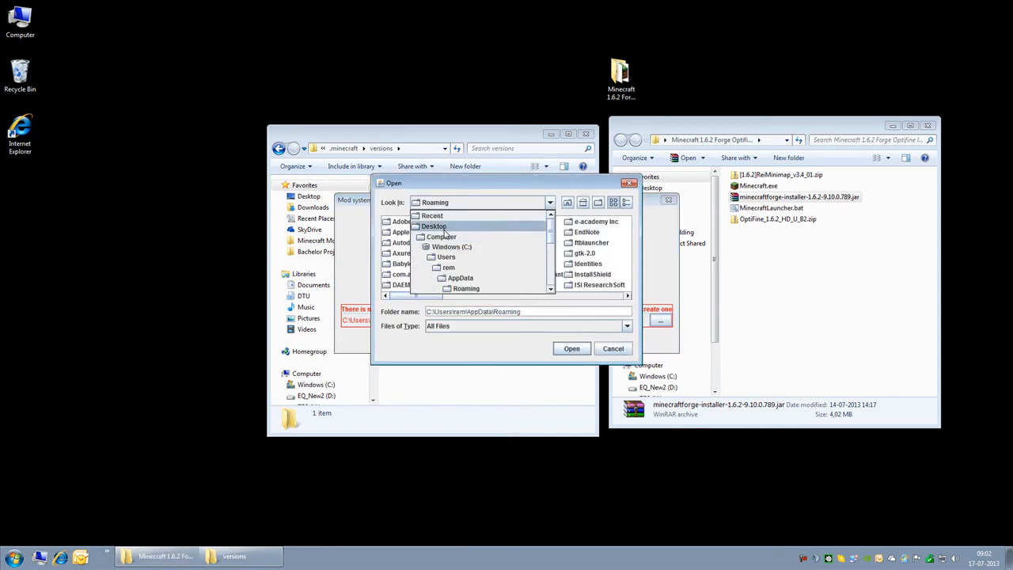
pyautogui.click(443, 226)
pyautogui.click(550, 202)
pyautogui.click(448, 226)
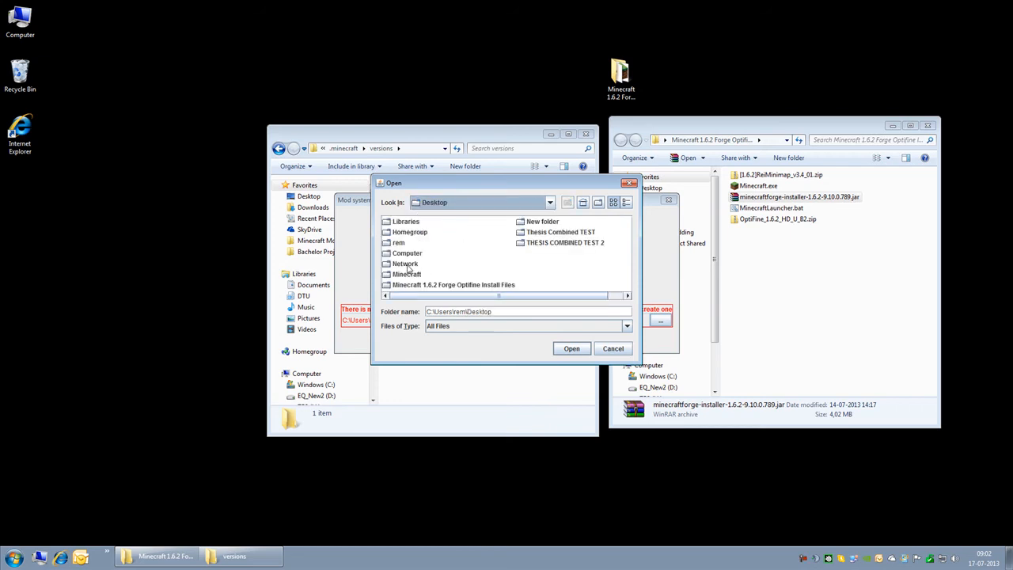
pyautogui.click(408, 274)
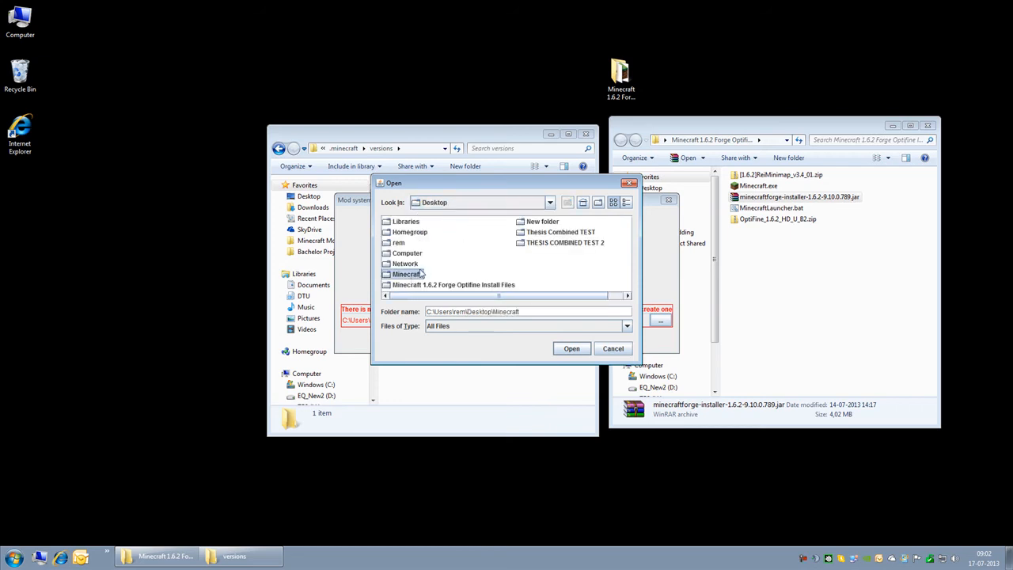
pyautogui.doubleClick(392, 274)
pyautogui.doubleClick(390, 225)
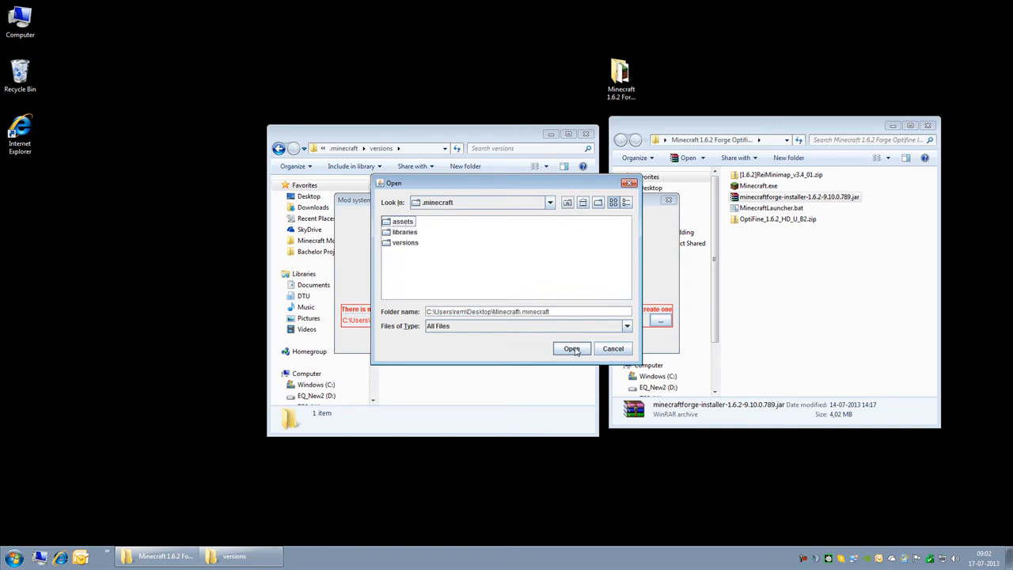
pyautogui.click(570, 348)
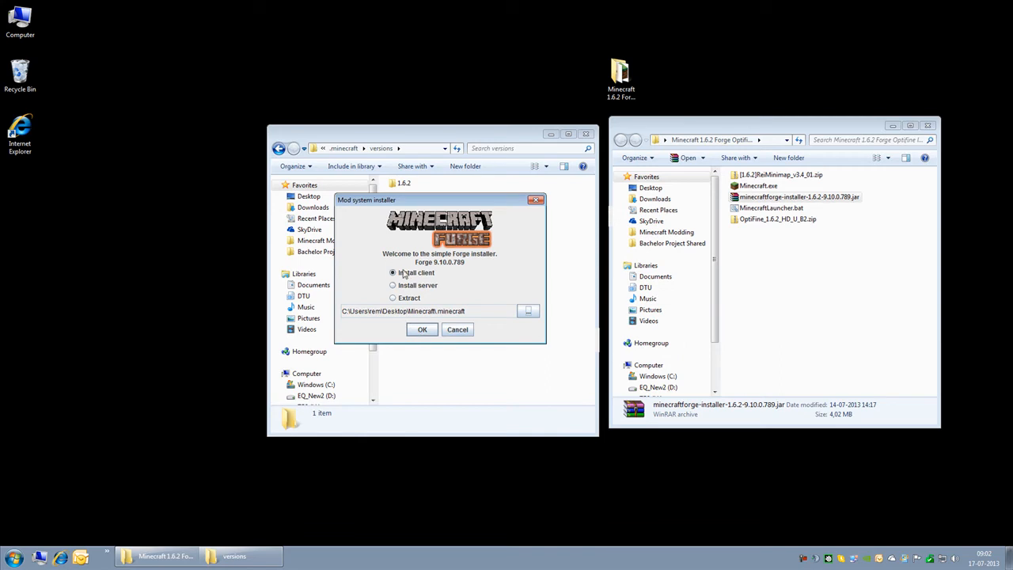
pyautogui.click(425, 330)
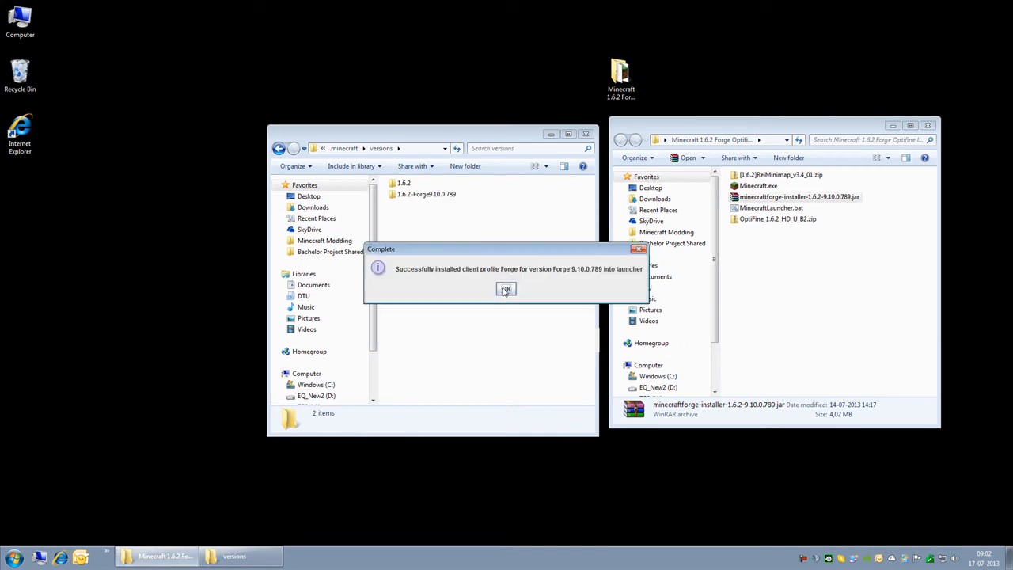
pyautogui.click(505, 289)
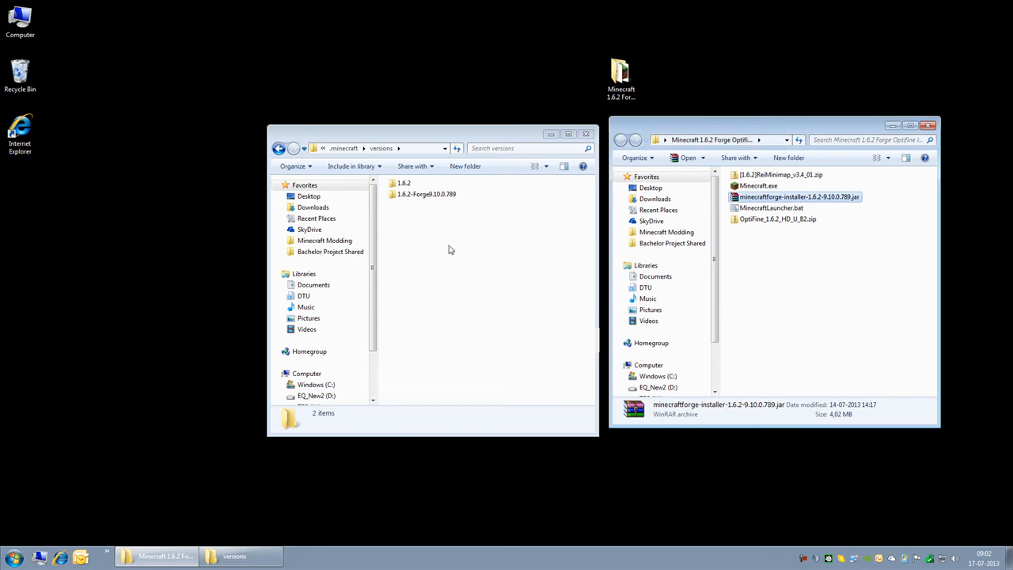
# Open the 1.6.2-Forge9.10.0.789 version folder and examine its jar and json files.
pyautogui.click(423, 198)
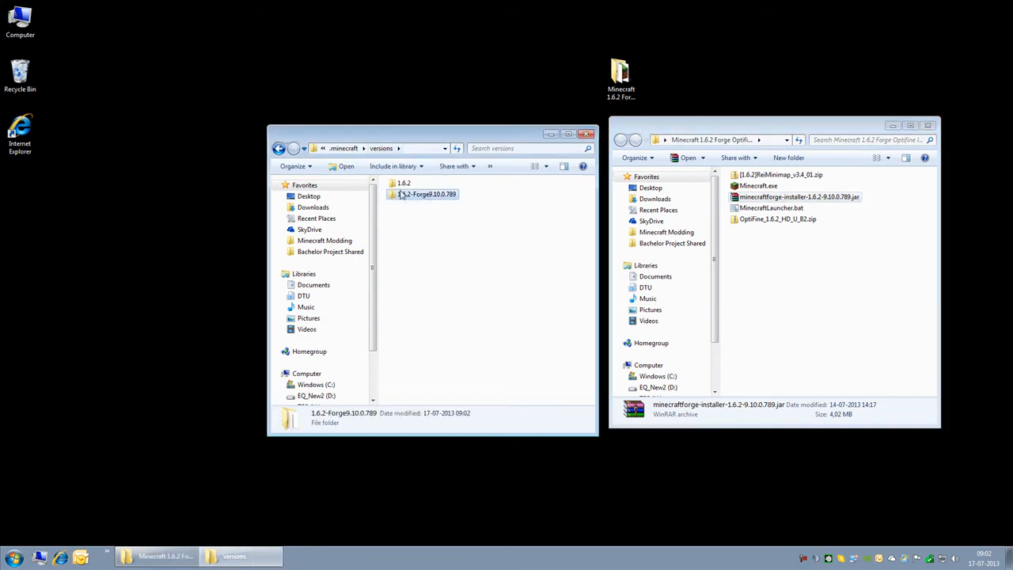
pyautogui.doubleClick(409, 200)
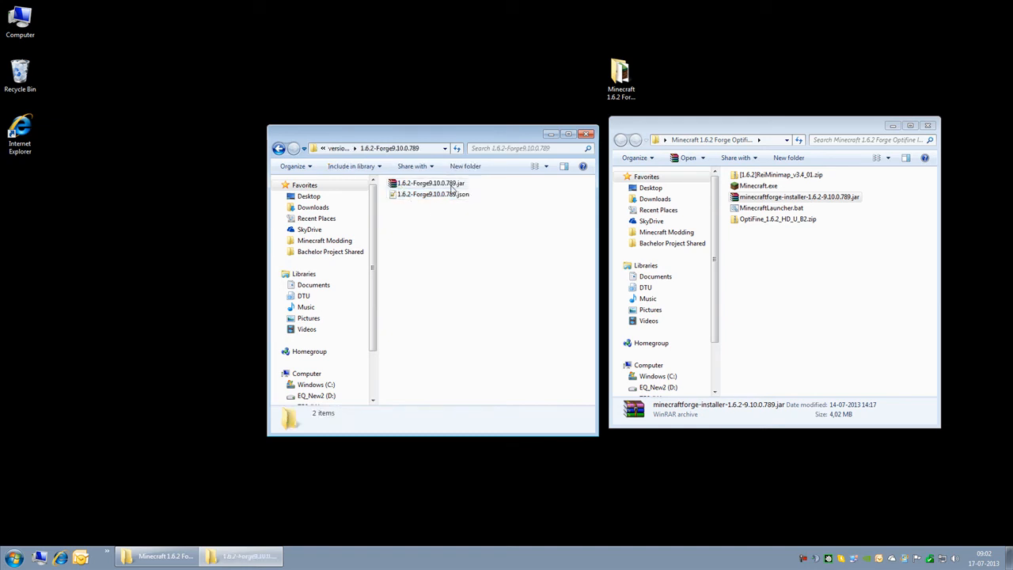
pyautogui.click(441, 187)
pyautogui.click(452, 196)
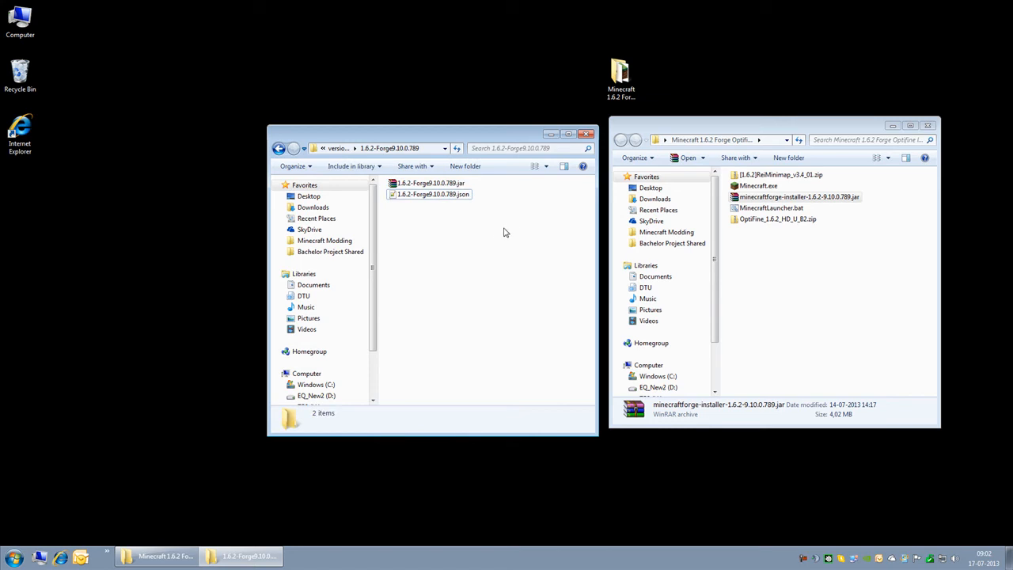
# Compare the jar and json files in the 1.6.2 and 1.6.2-Forge9.10.0.789 version folders.
pyautogui.click(434, 185)
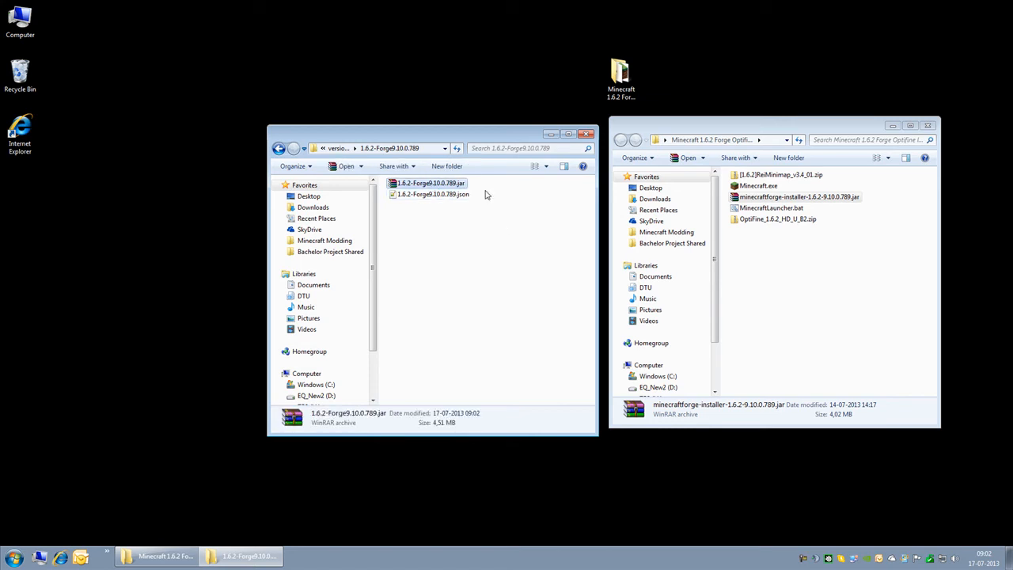
pyautogui.click(339, 148)
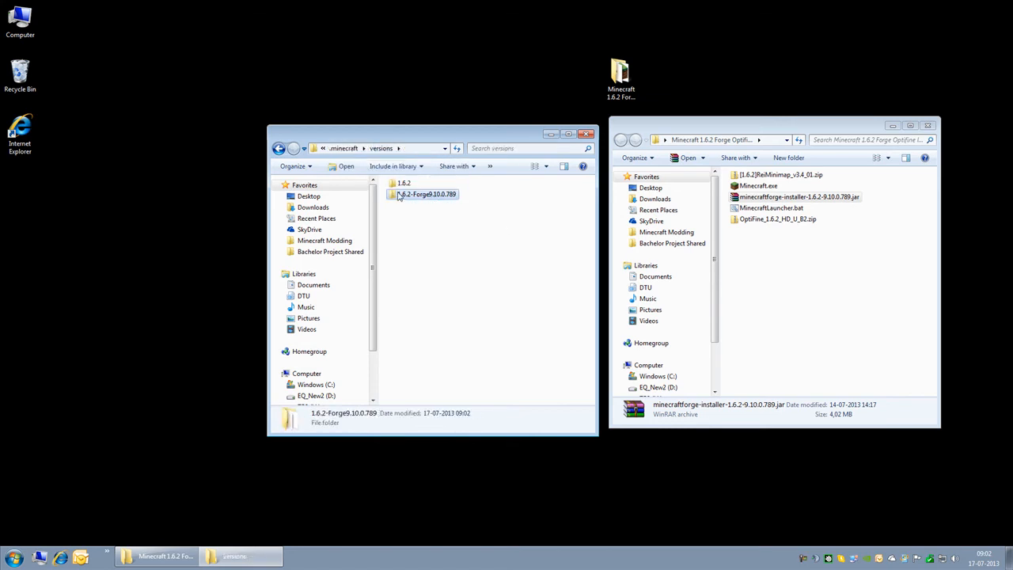
pyautogui.click(410, 184)
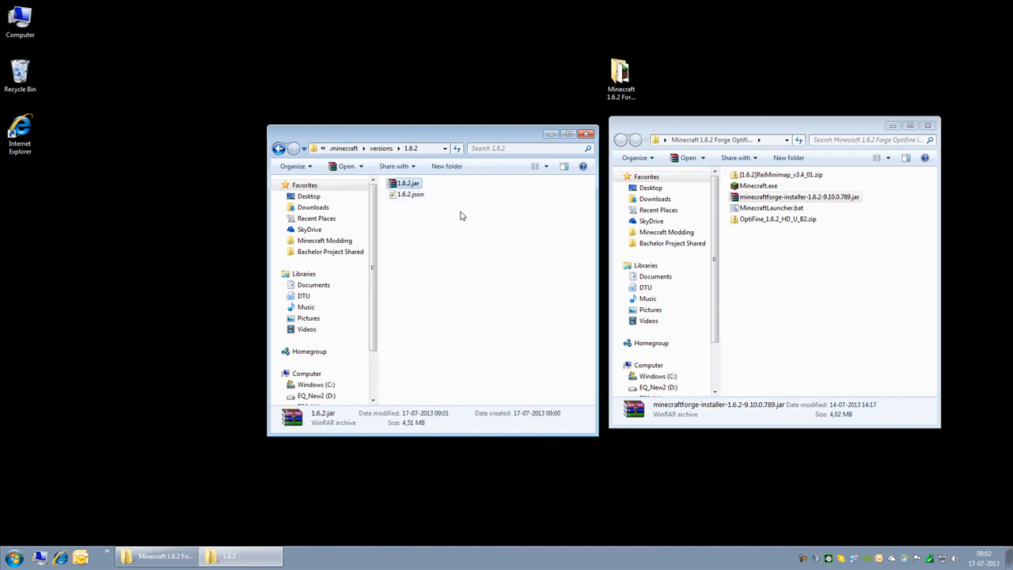
pyautogui.click(379, 148)
pyautogui.doubleClick(429, 196)
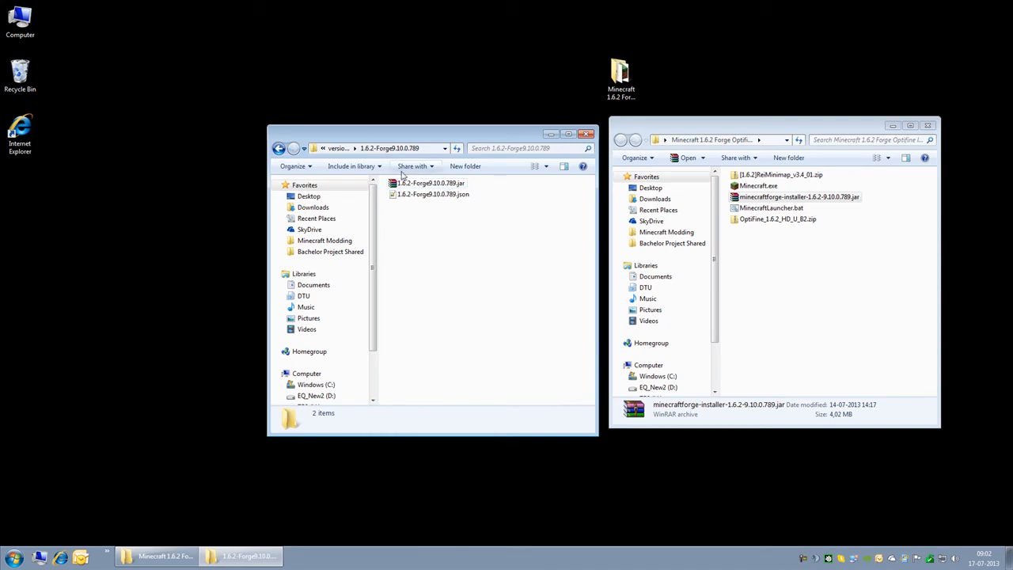
pyautogui.click(335, 149)
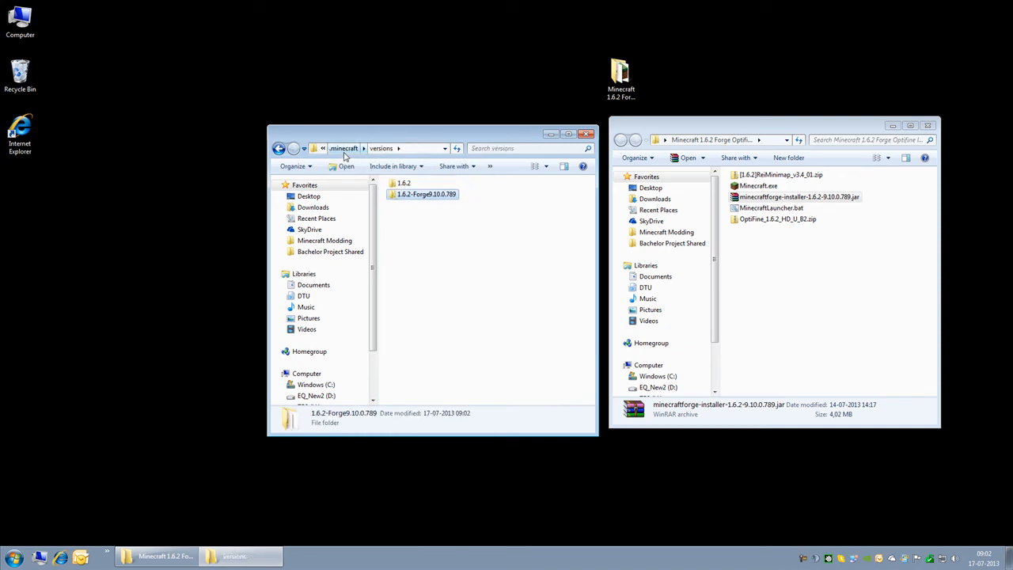
pyautogui.doubleClick(429, 195)
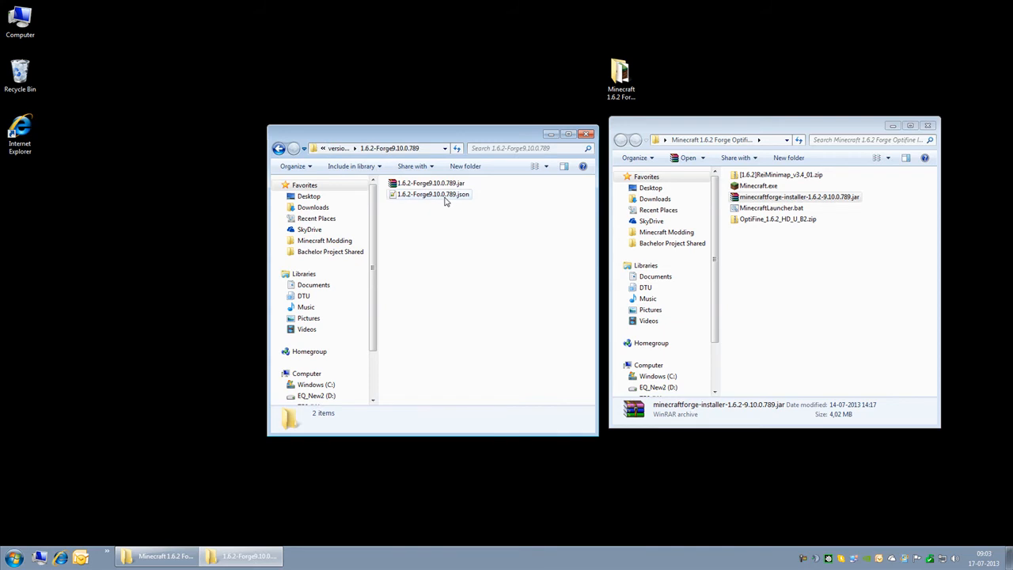
pyautogui.click(445, 199)
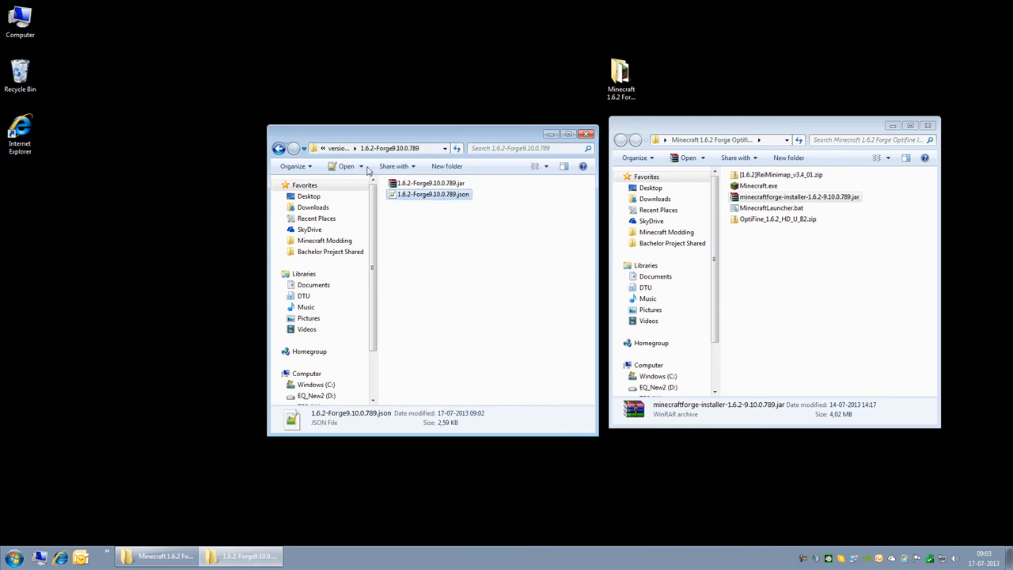
# Browse from .minecraft to the minecraftforge library's 9.10.0.789 folder and examine minecraftforge-9.10.0.789.jar.
pyautogui.click(342, 149)
pyautogui.click(346, 149)
pyautogui.click(412, 195)
pyautogui.doubleClick(412, 195)
pyautogui.doubleClick(405, 216)
pyautogui.doubleClick(417, 195)
pyautogui.doubleClick(408, 183)
pyautogui.click(417, 188)
pyautogui.doubleClick(419, 190)
pyautogui.click(440, 195)
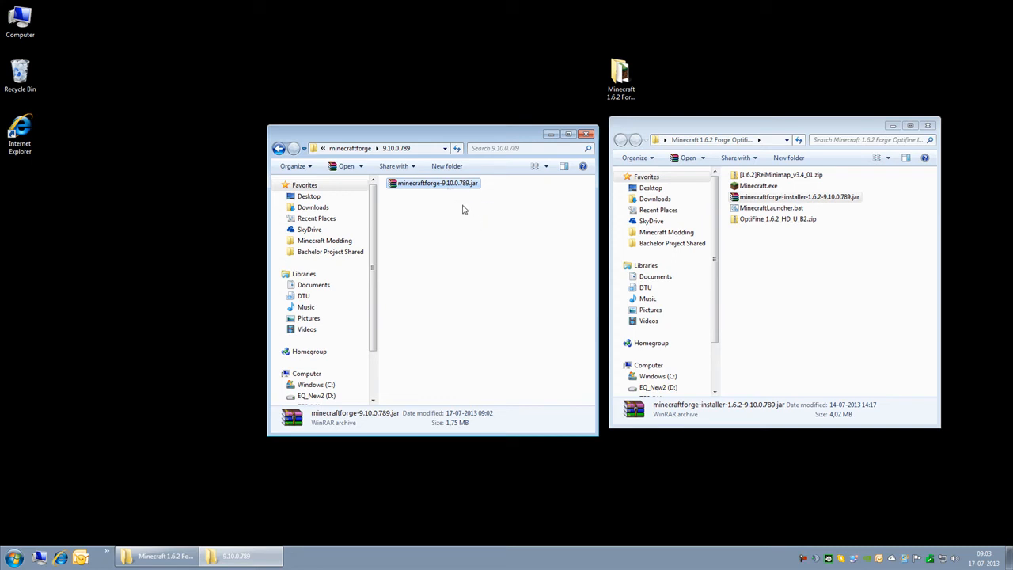
# Return to the top-level Minecraft folder and open the versions folder inside .minecraft.
pyautogui.click(350, 151)
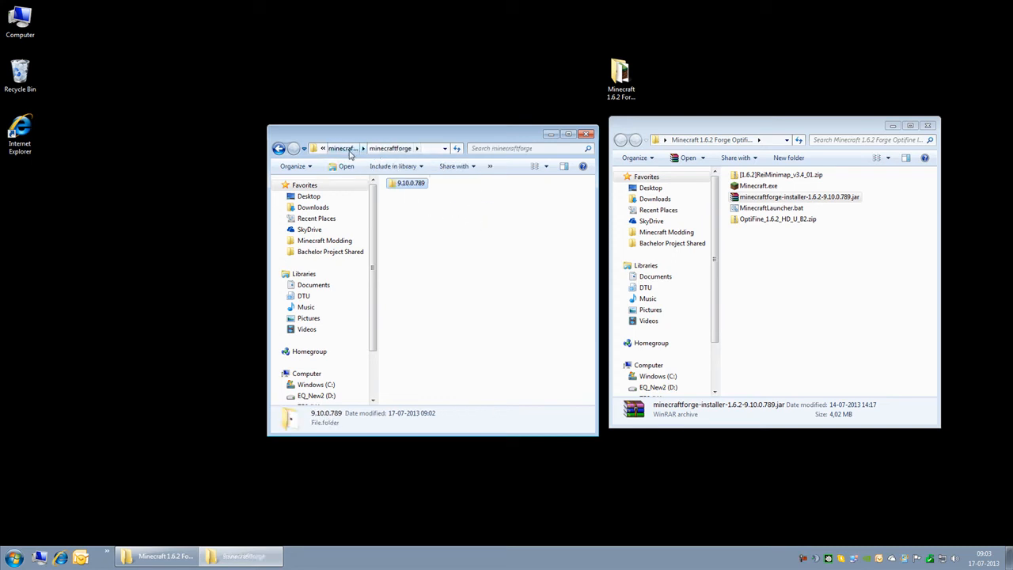
pyautogui.click(349, 151)
pyautogui.click(343, 152)
pyautogui.click(342, 152)
pyautogui.click(348, 149)
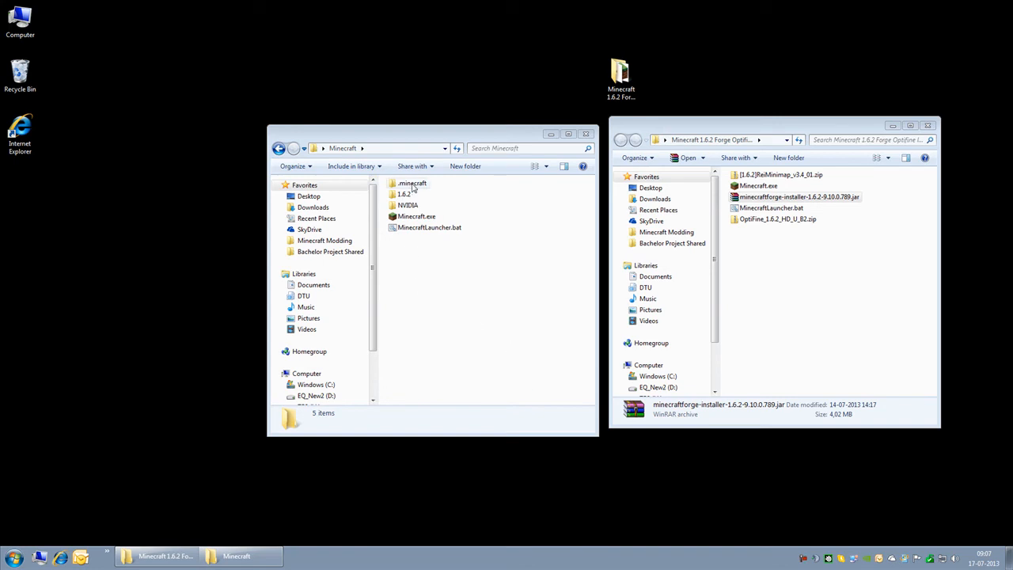
pyautogui.doubleClick(412, 185)
pyautogui.doubleClick(408, 205)
# Duplicate the 1.6.2-Forge9.10.0.789 folder within versions and rename the copy to 1.6.2-ForgeOptifine.
pyautogui.moveTo(418, 197); pyautogui.dragTo(442, 277)
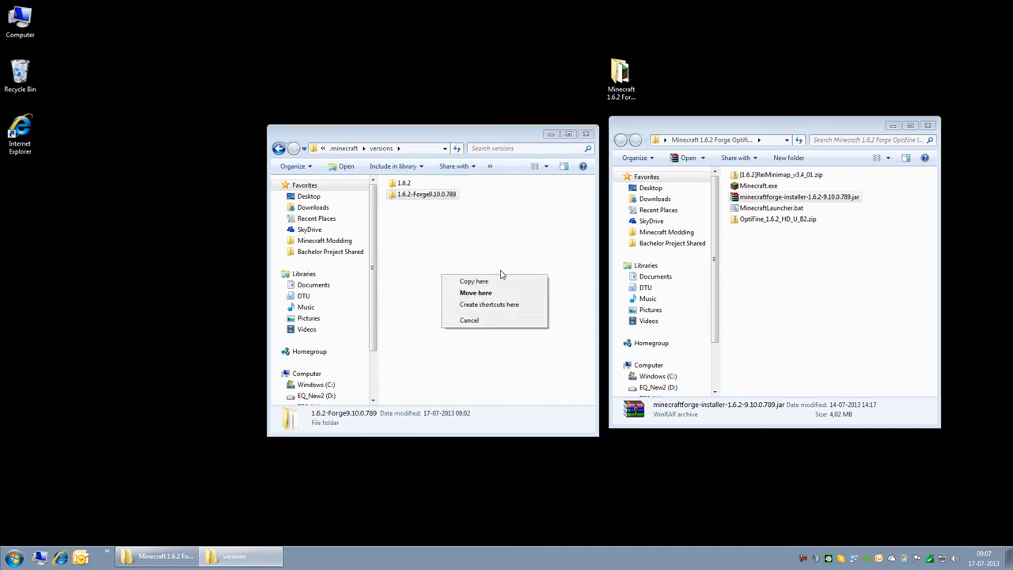
pyautogui.click(501, 282)
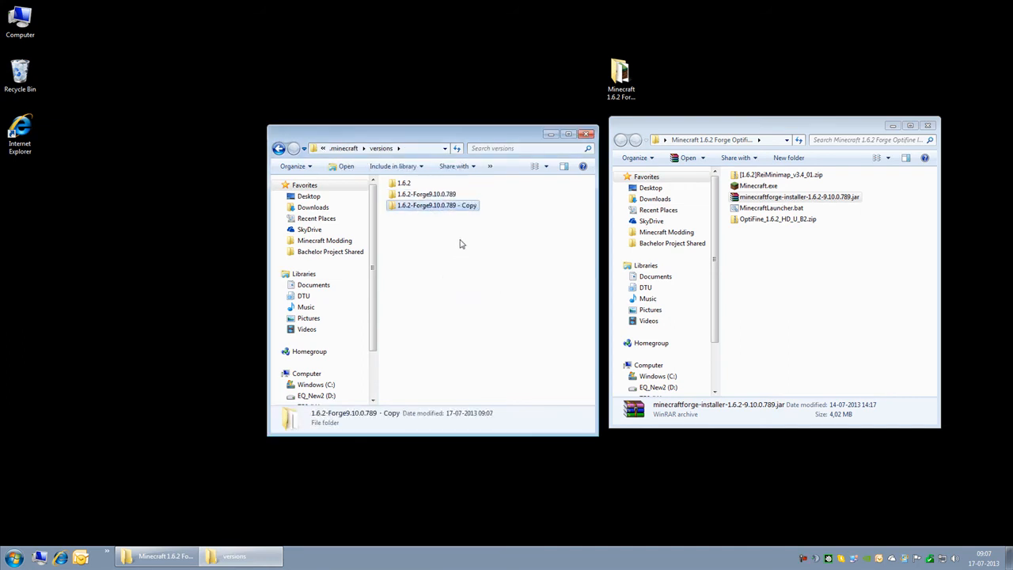
pyautogui.press('F2')
pyautogui.press('End')
pyautogui.hotkey('ctrl', 'shift', 'Left')
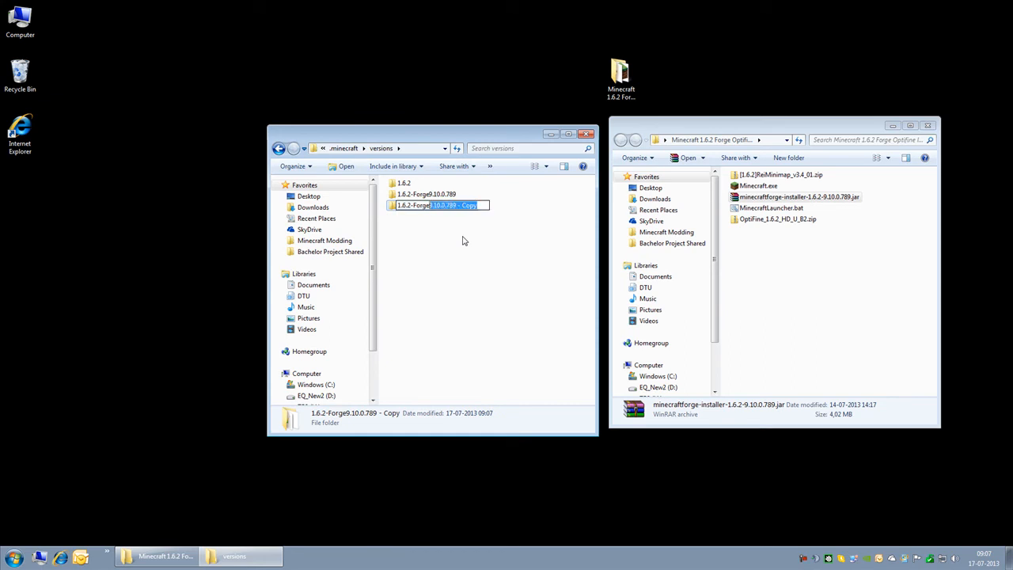
pyautogui.write('Op')
pyautogui.press('Return')
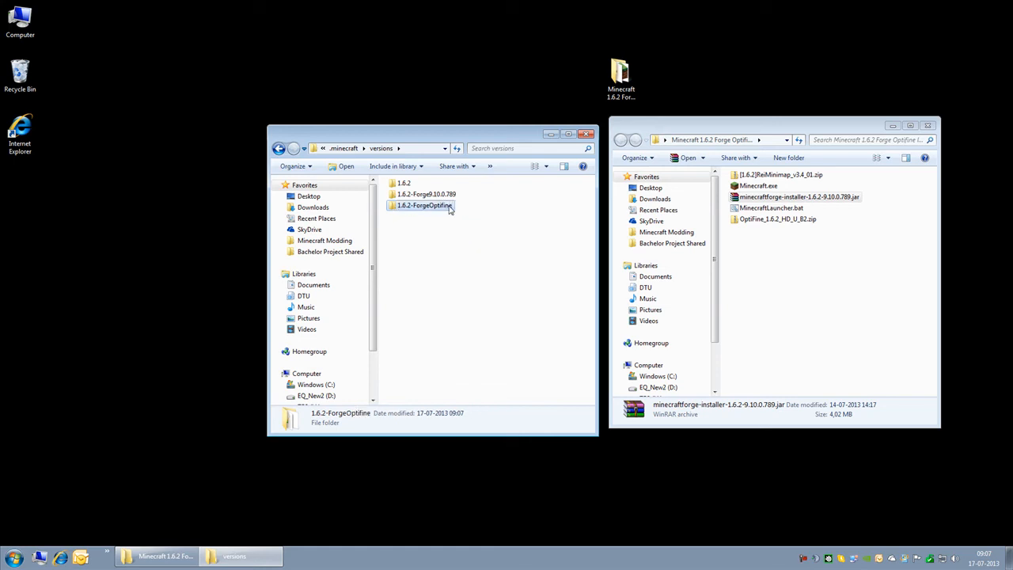
# Rename the two files inside the 1.6.2-ForgeOptifine folder to 1.6.2-ForgeOptifine.jar and 1.6.2-ForgeOptifine.json.
pyautogui.doubleClick(450, 208)
pyautogui.click(429, 183)
pyautogui.press('F2')
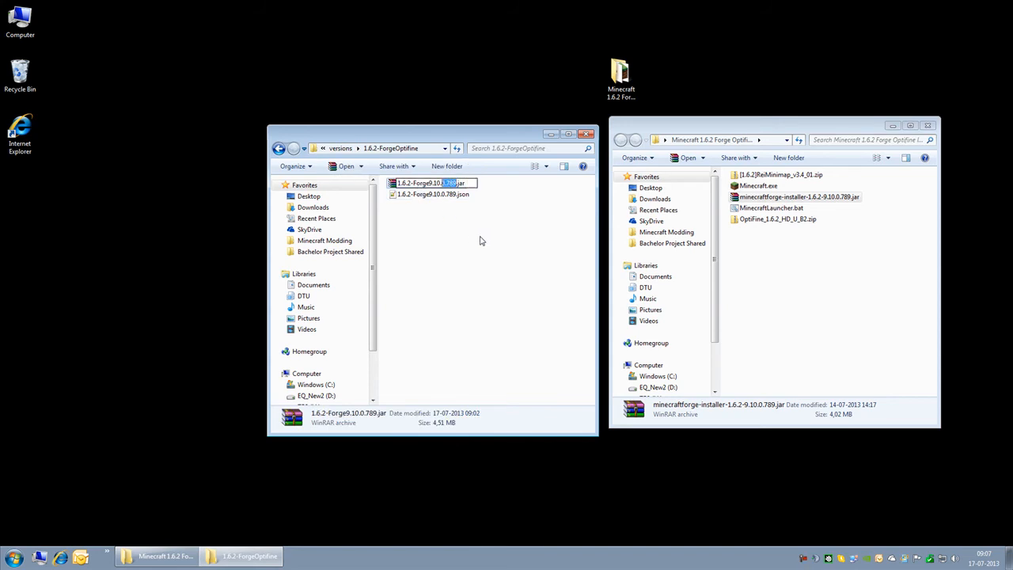
pyautogui.write('Optifine')
pyautogui.press('Return')
pyautogui.press('Up')
pyautogui.press('F2')
pyautogui.press('Right')
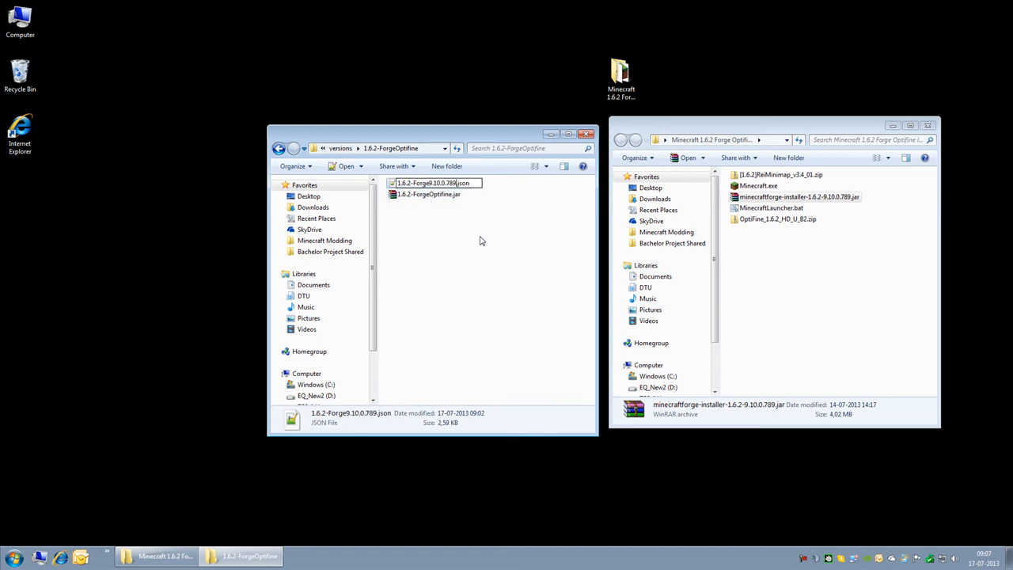
pyautogui.write('Optifine')
pyautogui.press('Return')
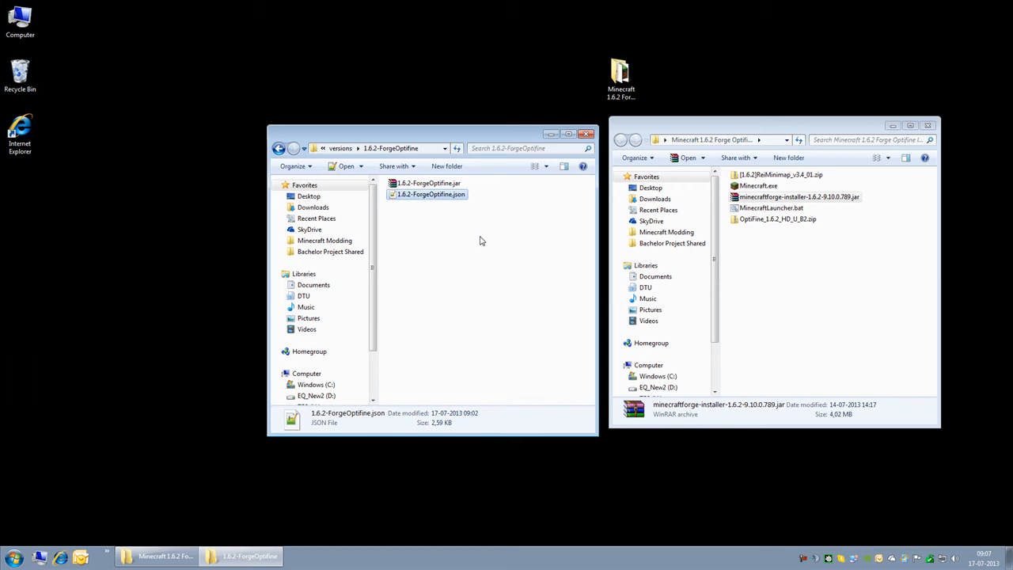
# Change the id in 1.6.2-ForgeOptifine.json to 1.6.2-ForgeOptifine, then save and close the file.
pyautogui.doubleClick(438, 195)
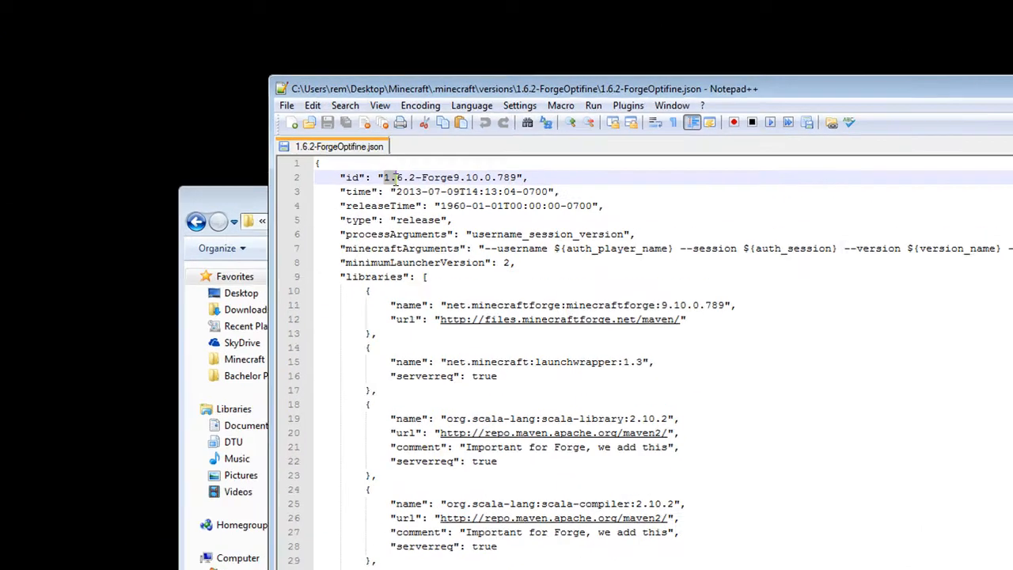
pyautogui.moveTo(403, 119); pyautogui.dragTo(494, 121)
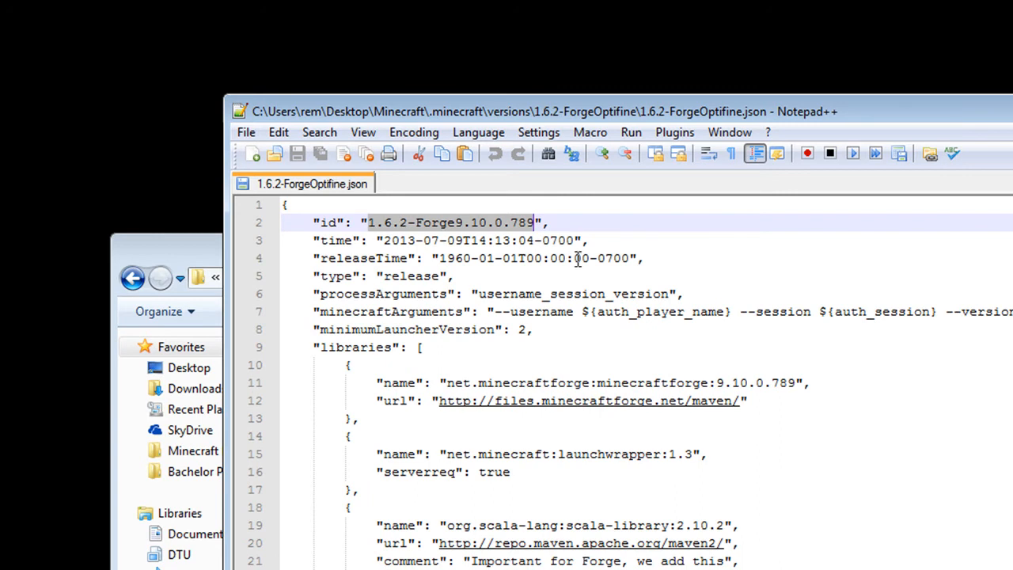
pyautogui.moveTo(535, 223); pyautogui.dragTo(461, 222)
pyautogui.moveTo(455, 119); pyautogui.dragTo(579, 105)
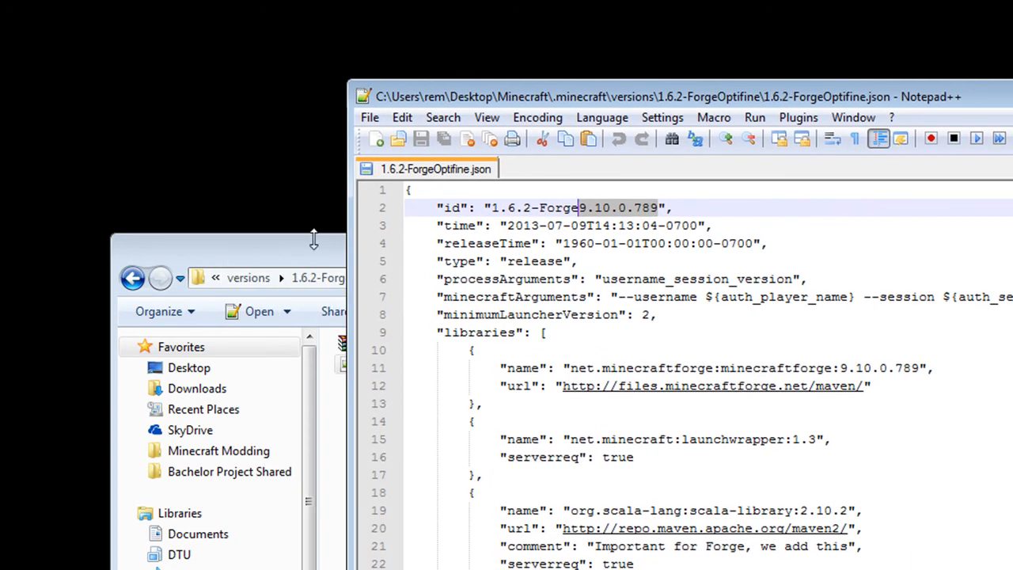
pyautogui.moveTo(328, 239); pyautogui.dragTo(134, 243)
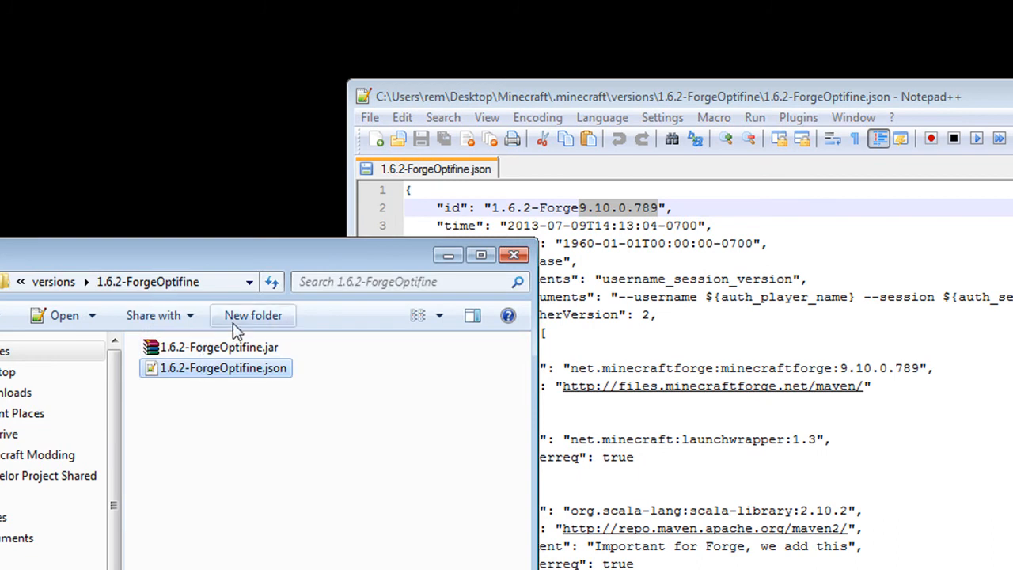
pyautogui.click(578, 207)
pyautogui.moveTo(579, 208); pyautogui.dragTo(657, 207)
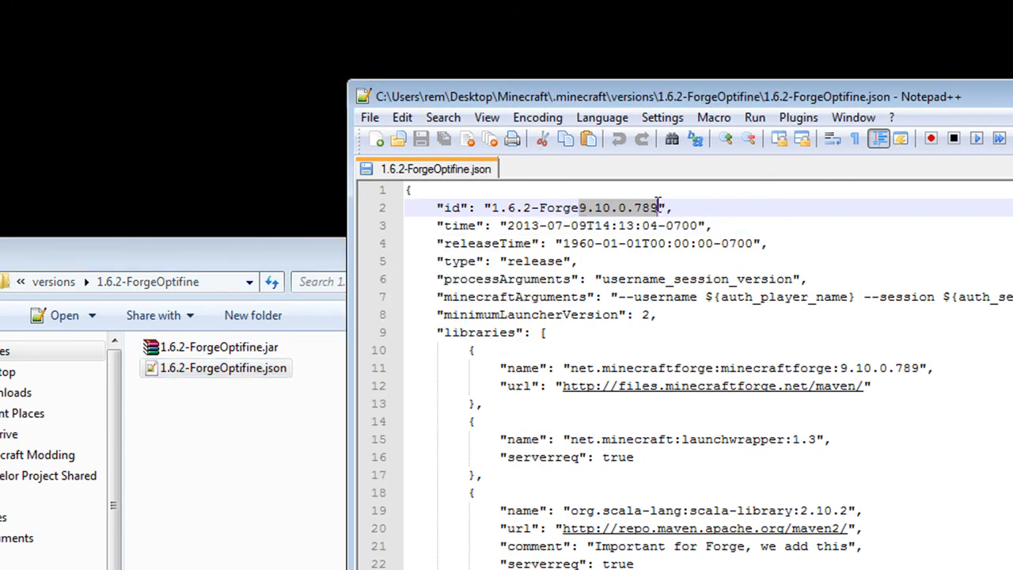
pyautogui.write('Optifine')
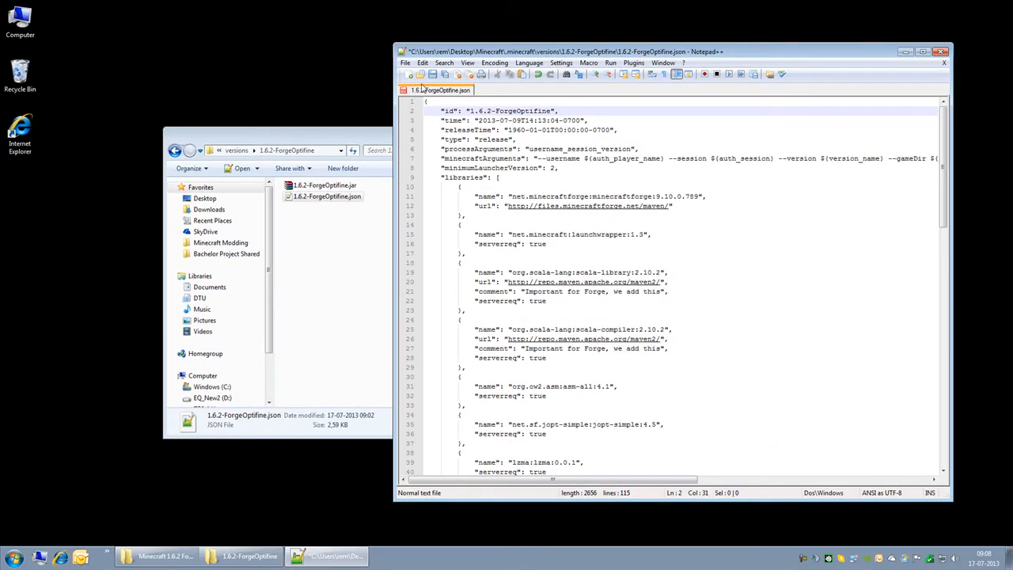
pyautogui.click(432, 73)
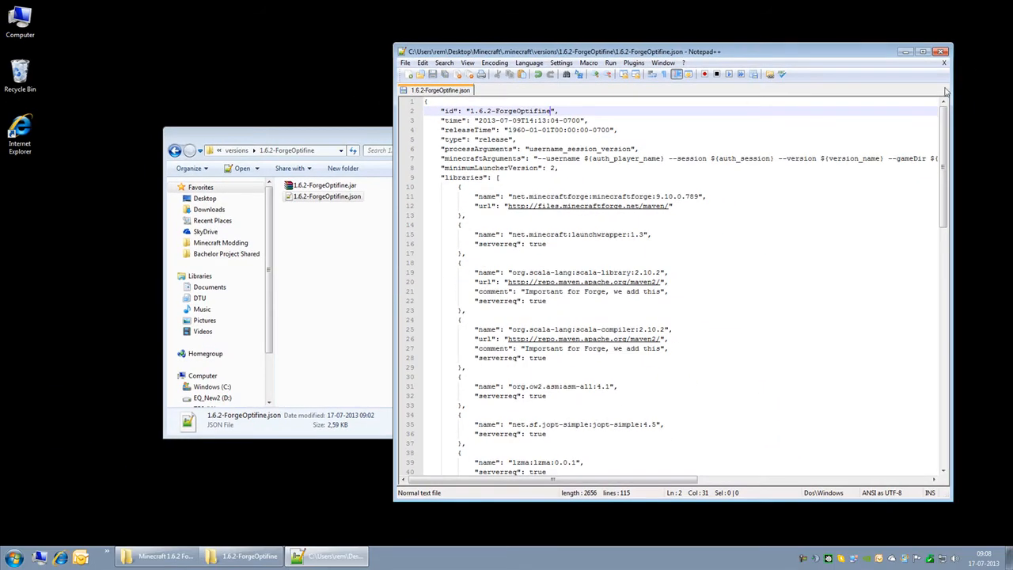
pyautogui.click(940, 53)
# Return to the top-level Minecraft folder and start the launcher with MinecraftLauncher.bat.
pyautogui.moveTo(381, 138); pyautogui.dragTo(485, 128)
pyautogui.click(475, 198)
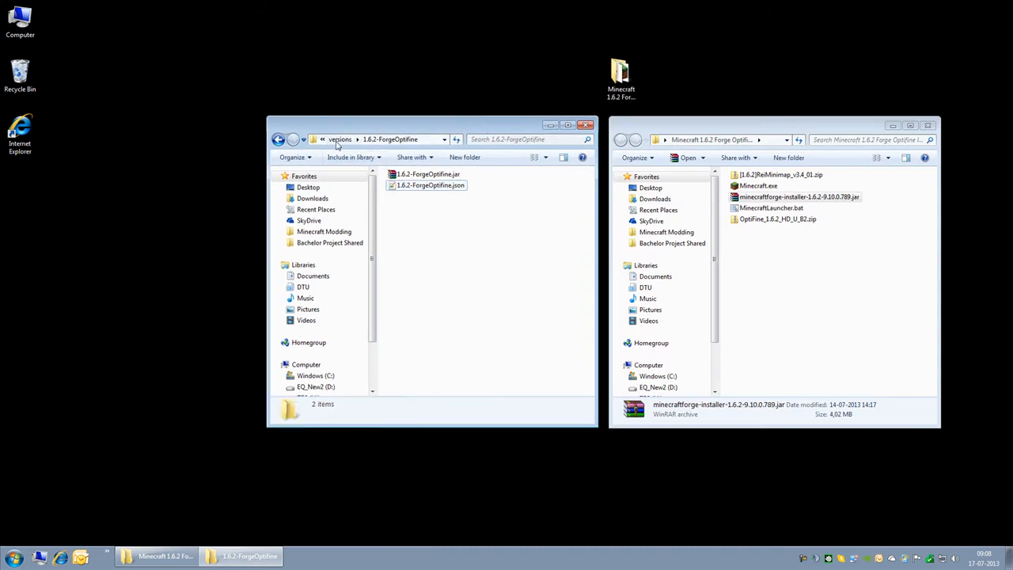
pyautogui.click(341, 140)
pyautogui.click(344, 139)
pyautogui.click(343, 141)
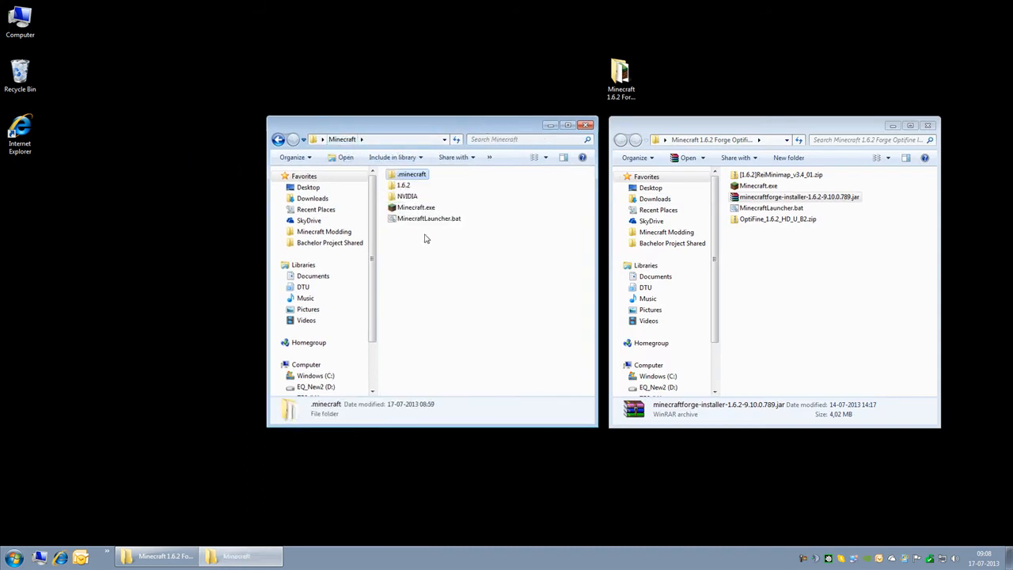
pyautogui.doubleClick(420, 220)
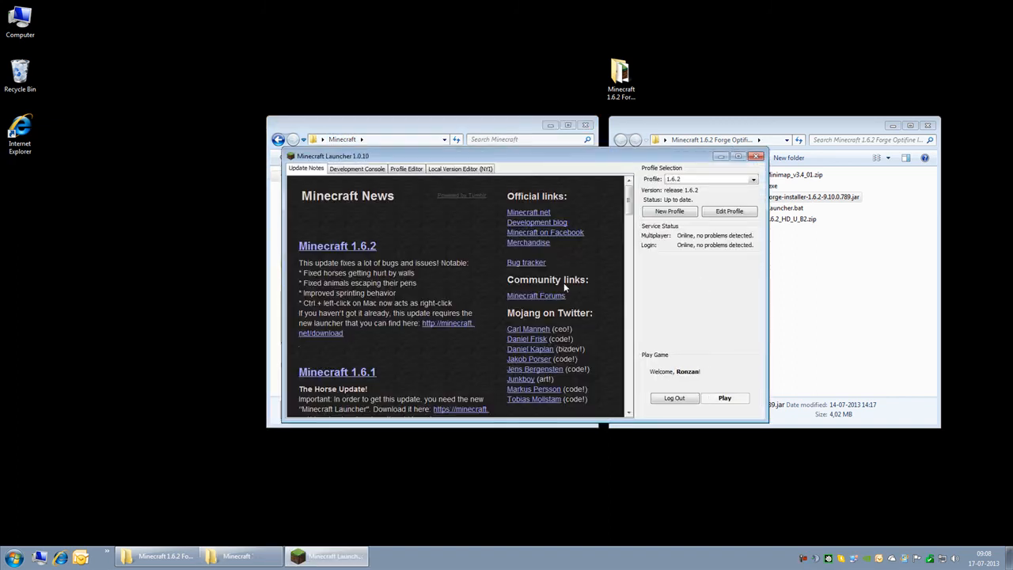
# Start a new launcher profile named 1.6.2 ForgeOptifine with a custom game directory, 1.6.2 ForgeOptifine, inside the desktop Minecraft folder.
pyautogui.click(685, 215)
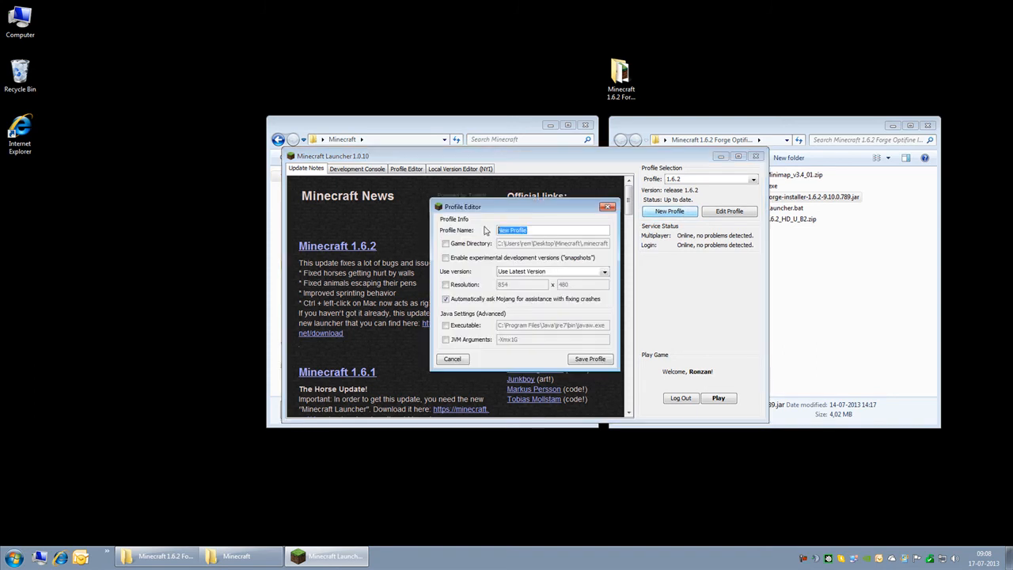
pyautogui.write('1.6.2 ForgeOptifine')
pyautogui.click(466, 246)
pyautogui.moveTo(583, 243); pyautogui.dragTo(633, 244)
pyautogui.press('BackSpace')
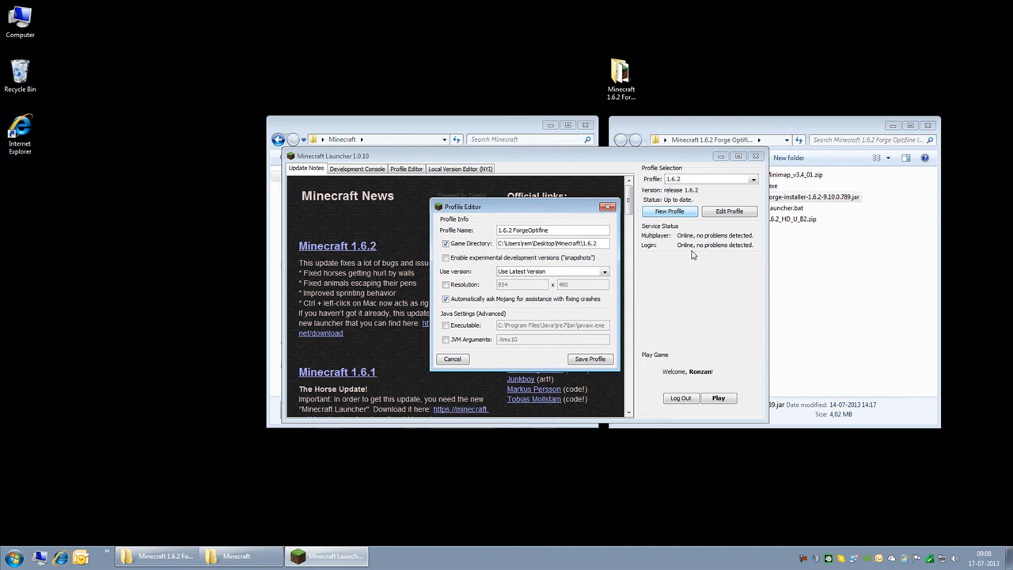
pyautogui.write('1.6.2 ForgeOptifine')
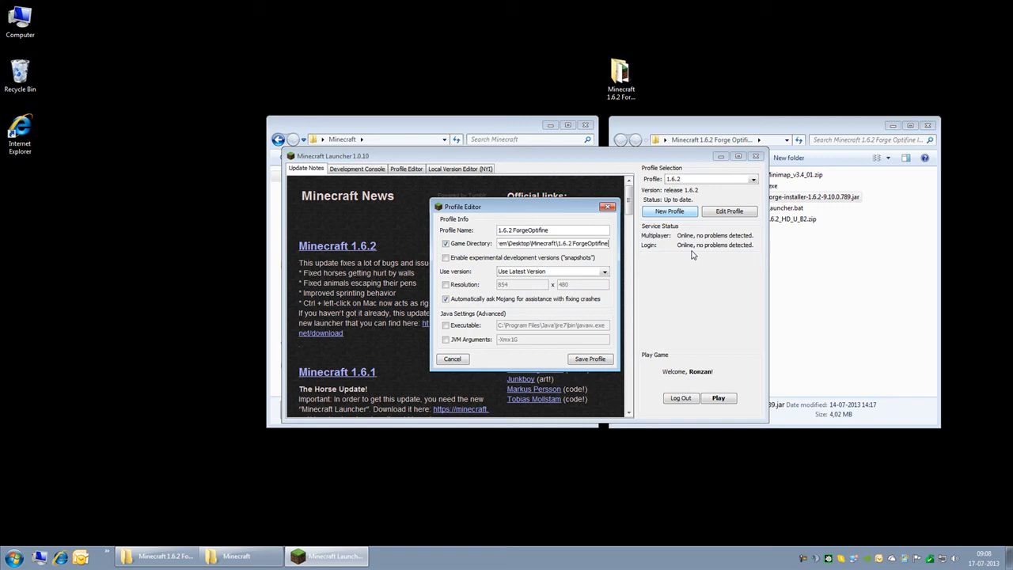
# Set the new profile's version to release 1.6.2-ForgeOptifine, save it and select it as the active launcher profile.
pyautogui.click(594, 272)
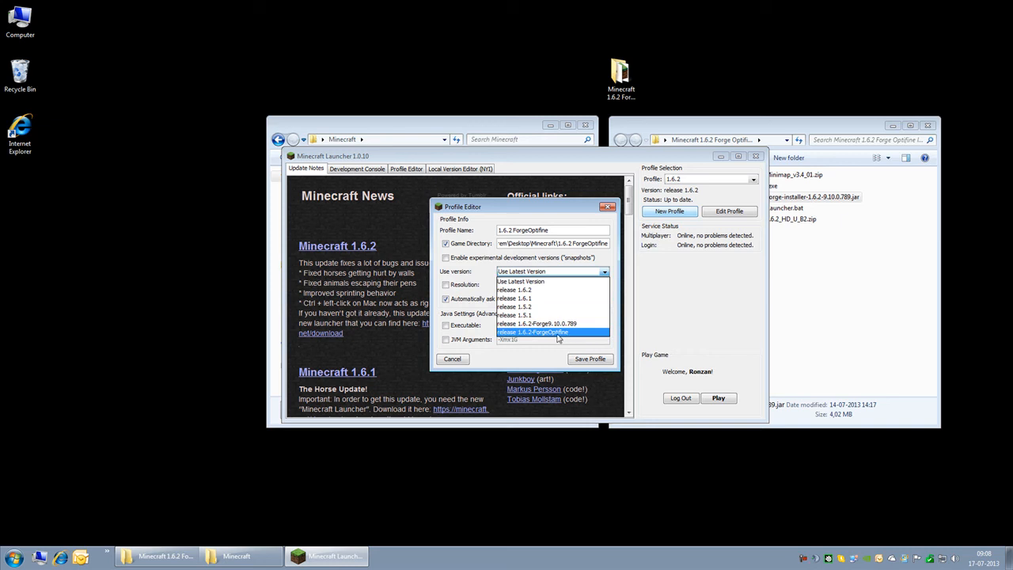
pyautogui.click(558, 336)
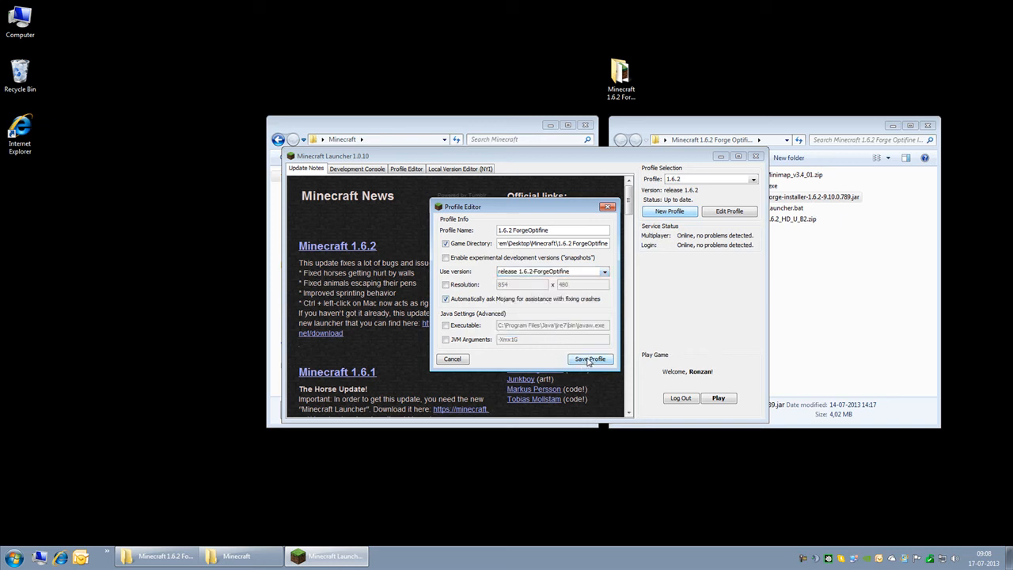
pyautogui.click(588, 360)
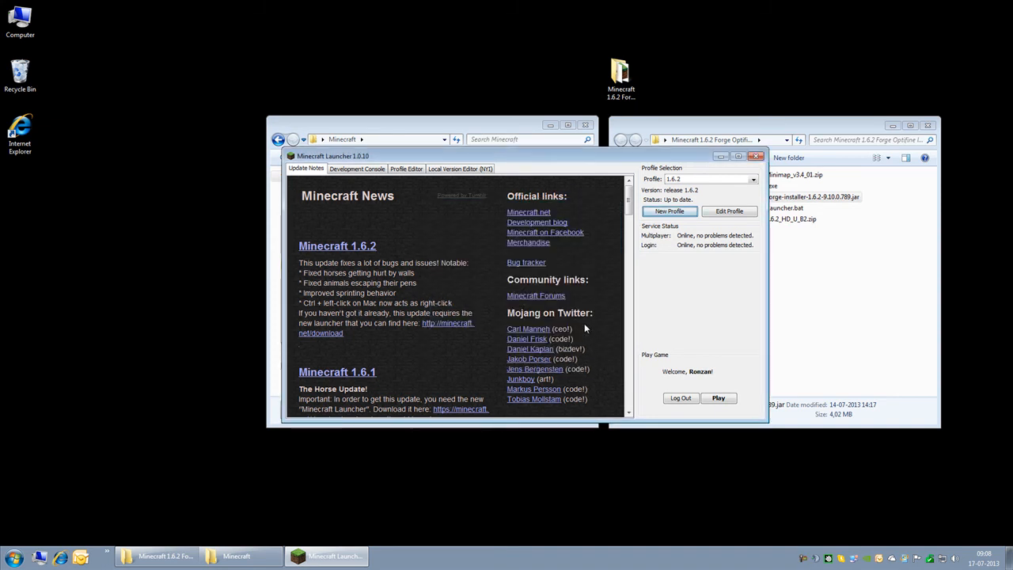
pyautogui.click(752, 179)
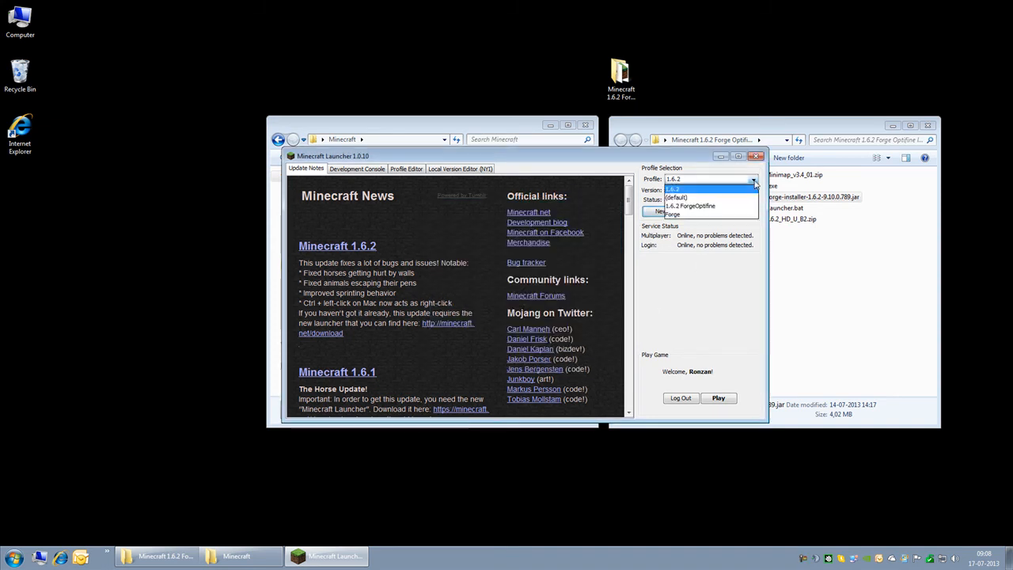
pyautogui.click(691, 207)
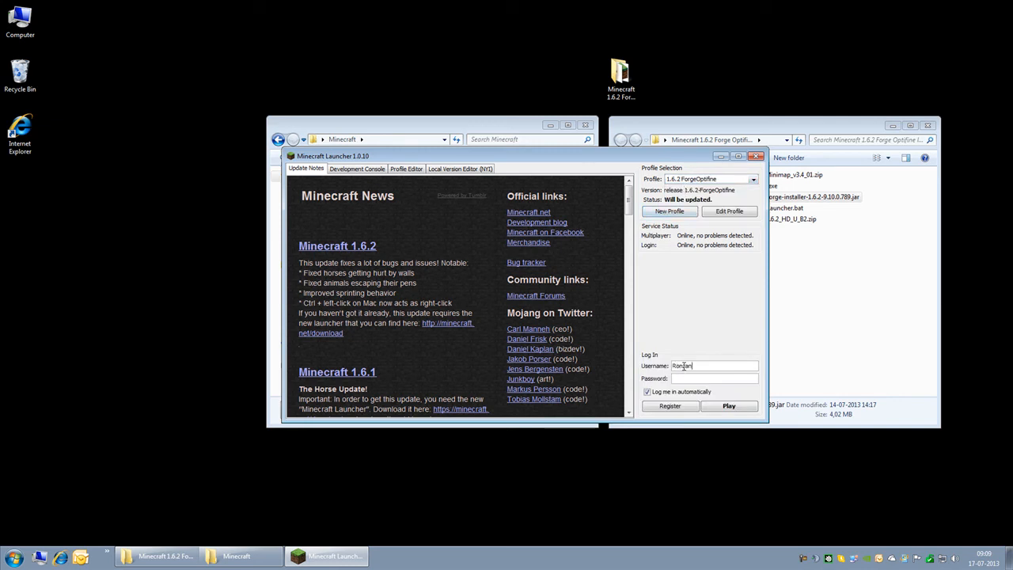
# Log in to the launcher with the account password and start the game from the 1.6.2 ForgeOptifine profile.
pyautogui.write('••')
pyautogui.click(740, 408)
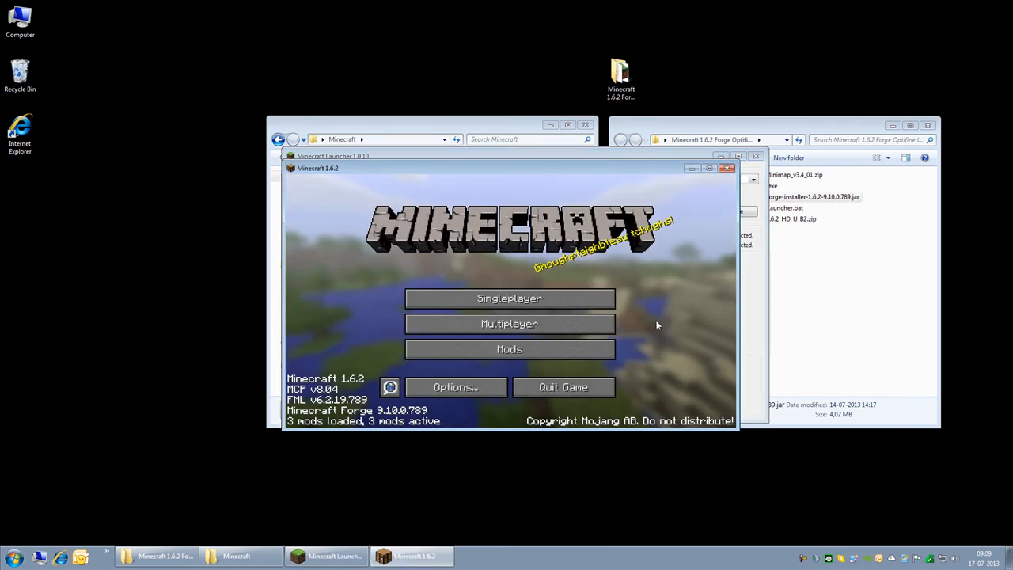
pyautogui.moveTo(543, 176); pyautogui.dragTo(573, 172)
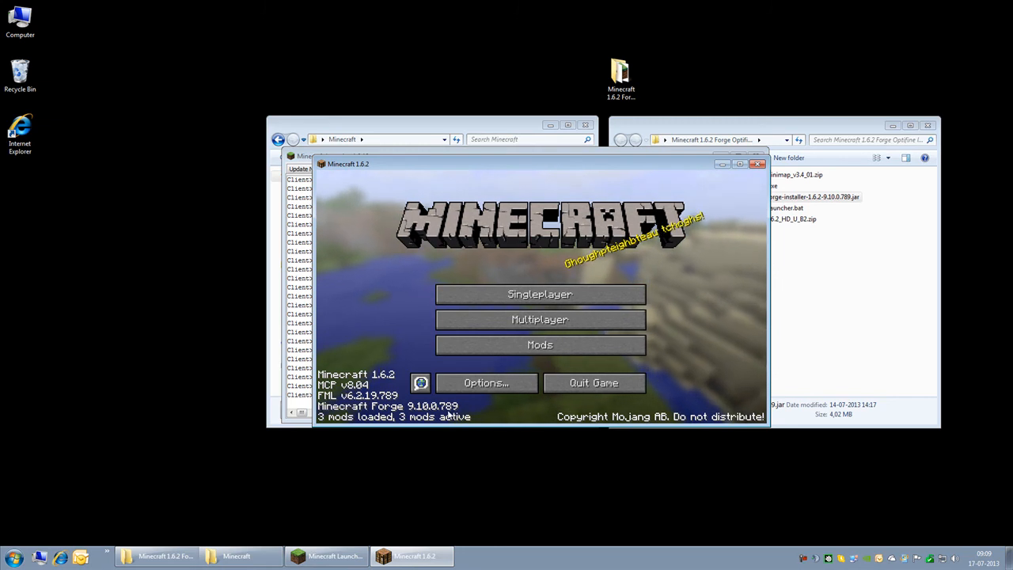
# View the details of Minecraft Coder Pack, Forge Mod Loader and Minecraft Forge in the game's mod list, and quit the game and launcher.
pyautogui.click(526, 351)
pyautogui.click(382, 245)
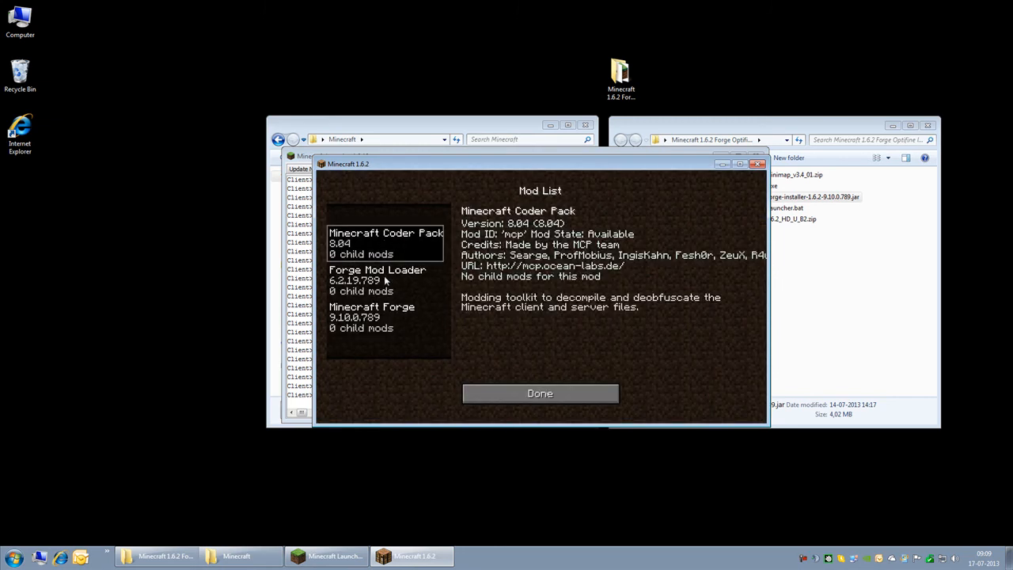
pyautogui.click(387, 287)
pyautogui.click(389, 321)
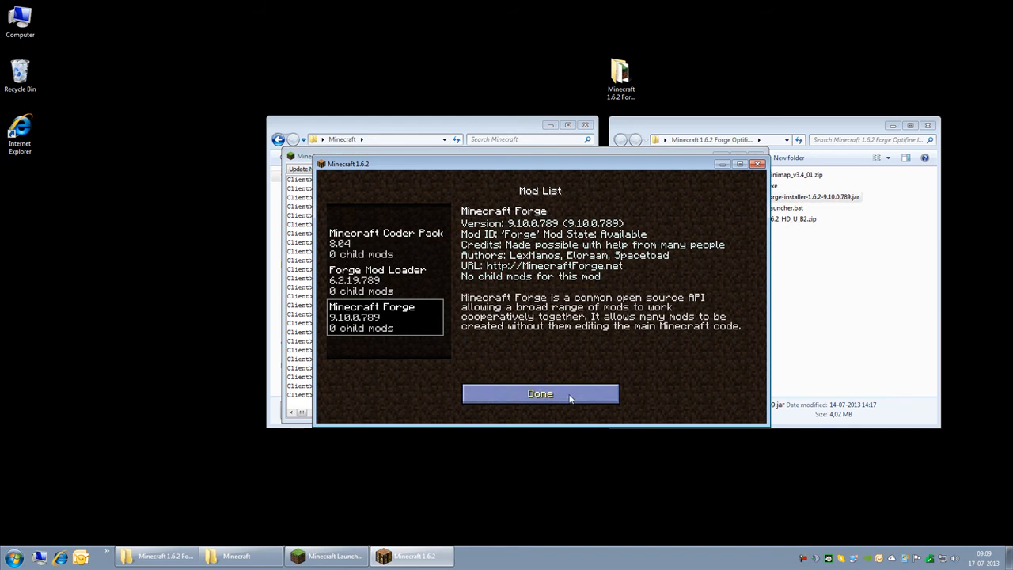
pyautogui.click(535, 393)
pyautogui.click(592, 381)
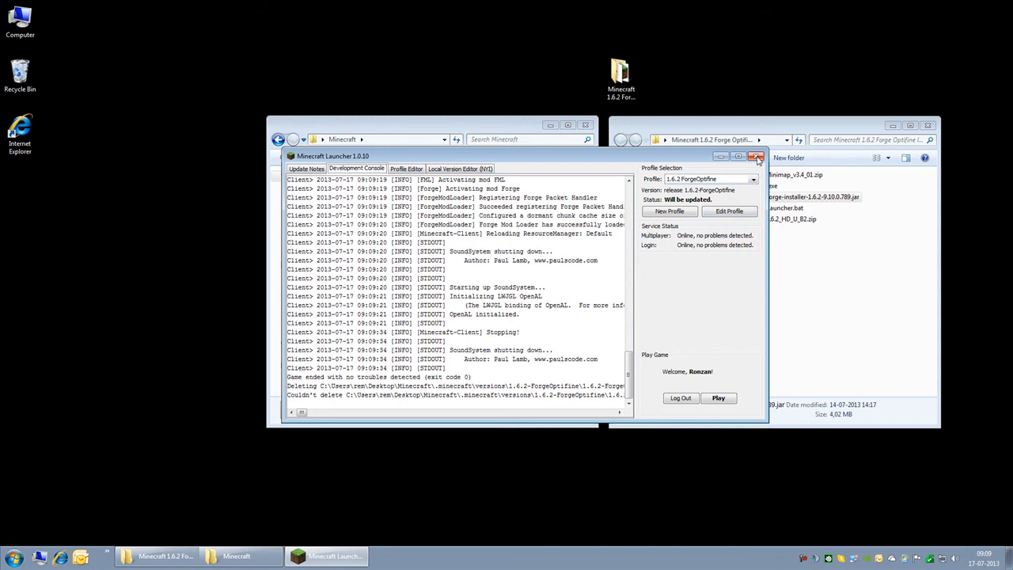
pyautogui.click(756, 156)
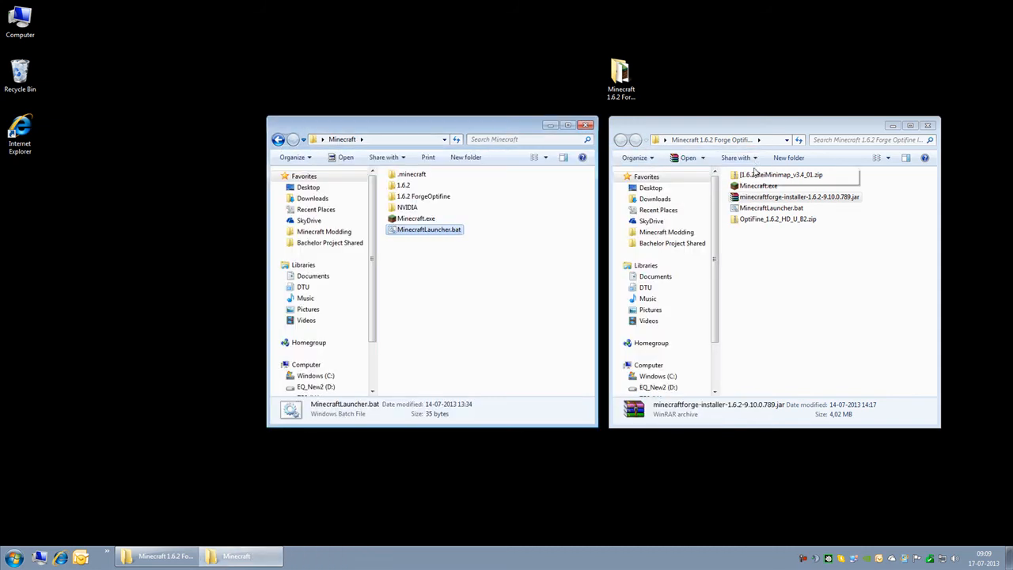
# Create a folder named optifine in .minecraft\libraries and open it.
pyautogui.doubleClick(407, 174)
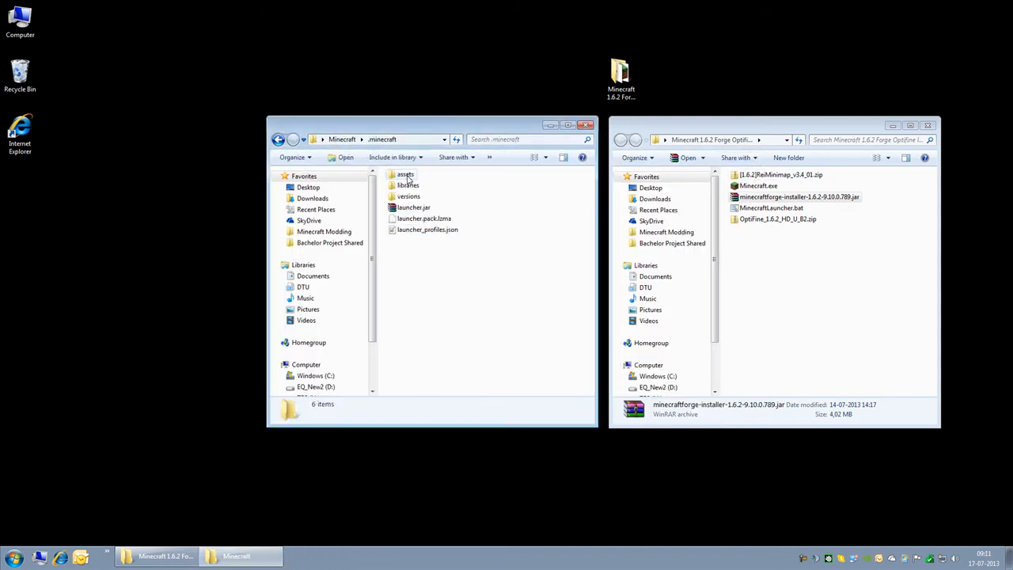
pyautogui.doubleClick(405, 186)
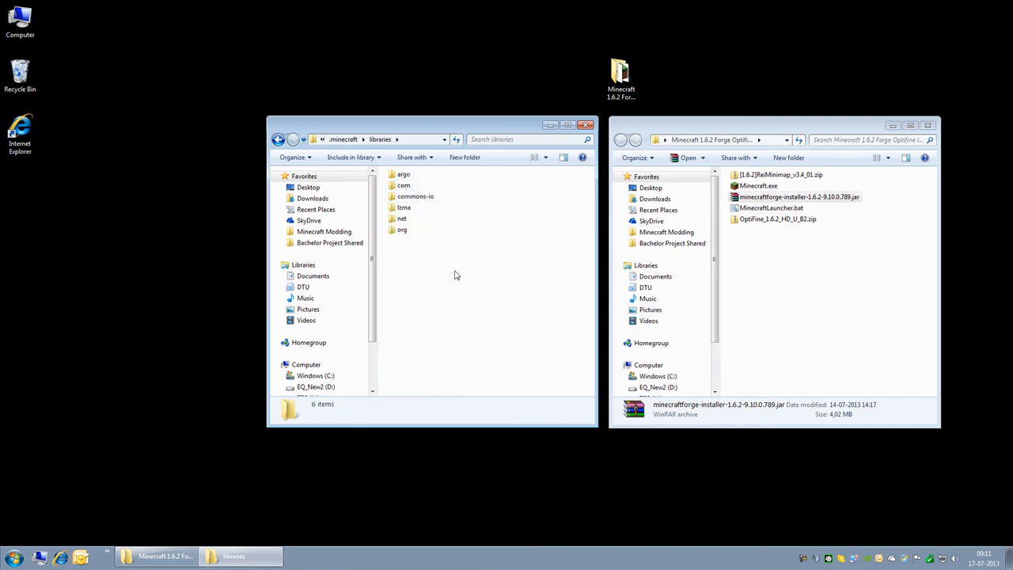
pyautogui.click(465, 157)
pyautogui.write('op')
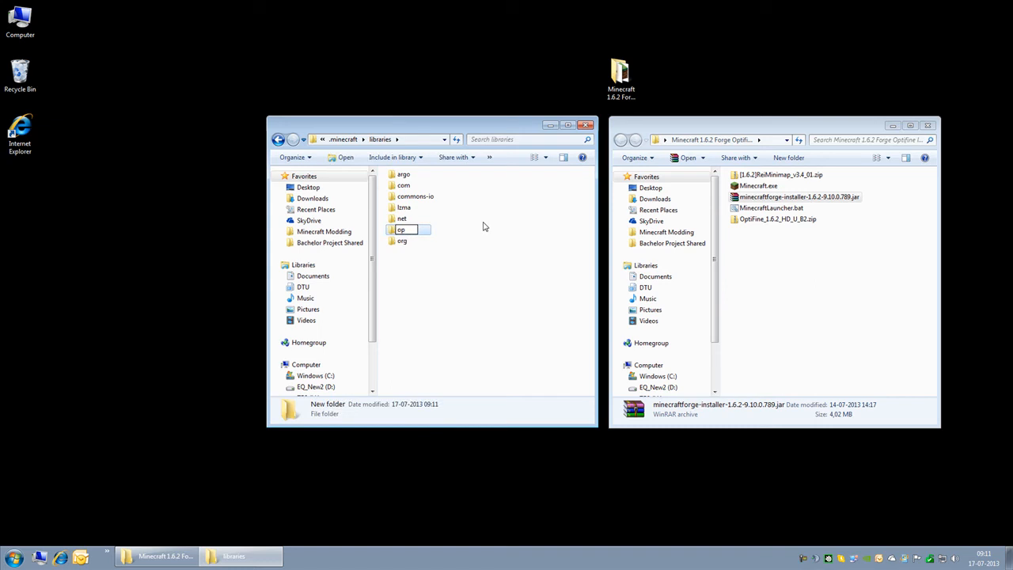
pyautogui.write('tifine')
pyautogui.press('Return')
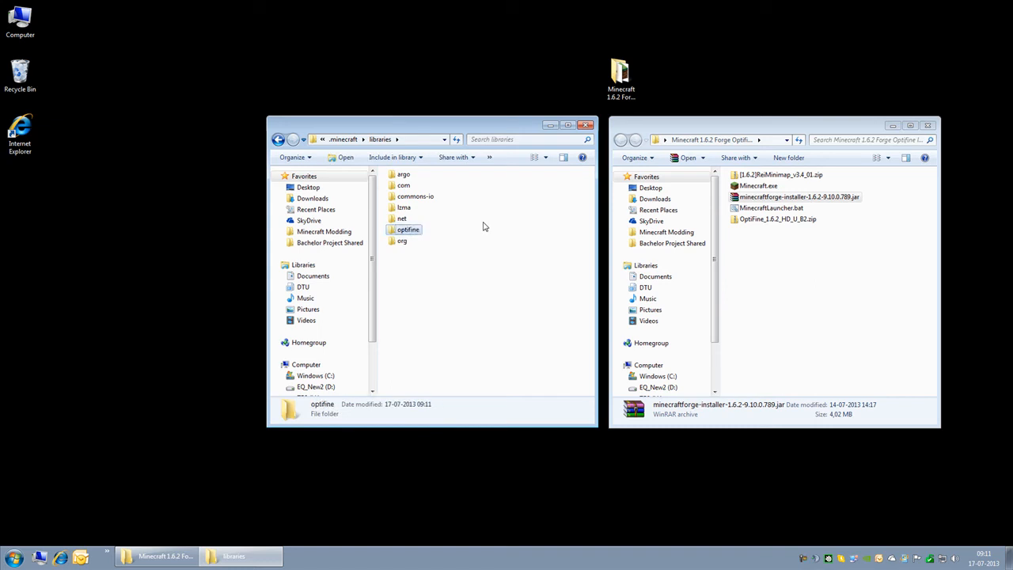
pyautogui.press('Return')
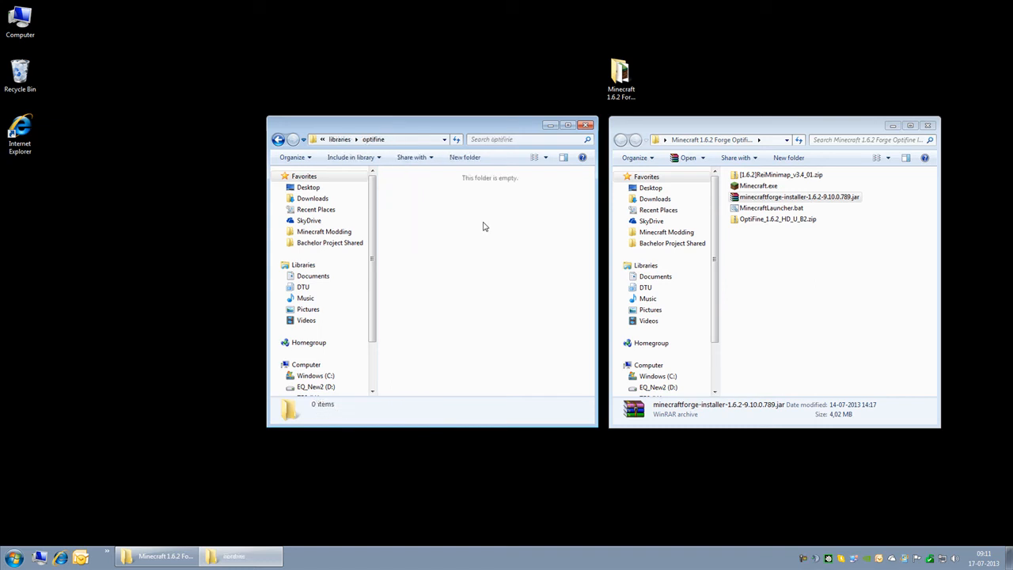
# Create a second optifine folder inside libraries\optifine, containing a folder named 1.6.2_HD_U_B2.
pyautogui.click(464, 156)
pyautogui.write('optifine')
pyautogui.press('Return')
pyautogui.press('Return')
pyautogui.click(463, 158)
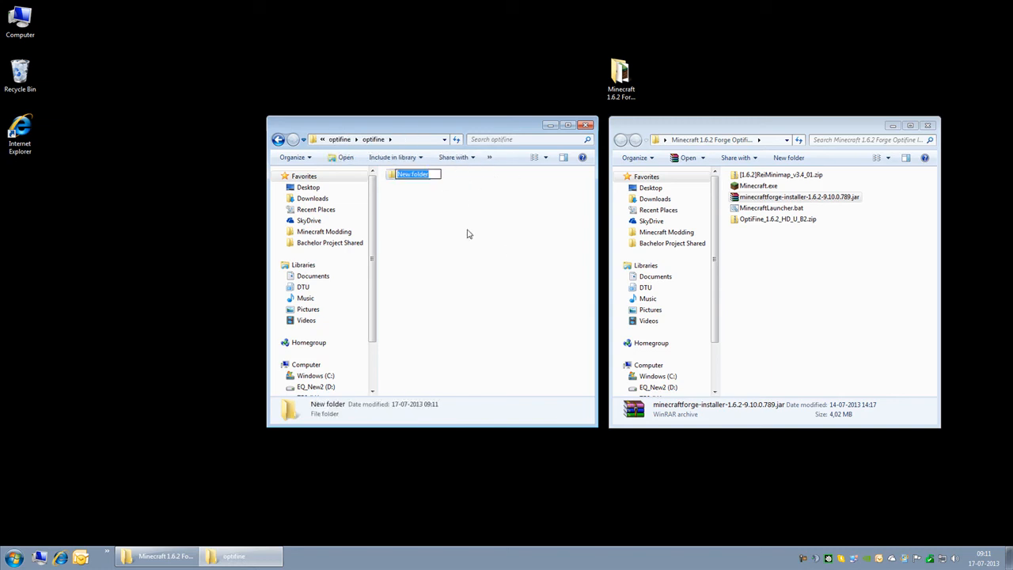
pyautogui.write('1.6.2_HD_U_B2')
pyautogui.press('Return')
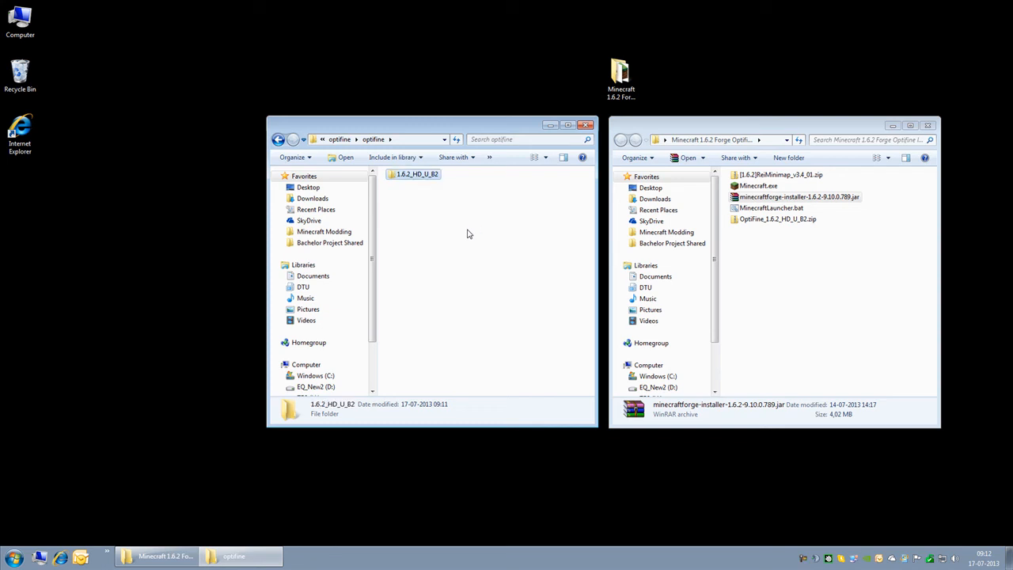
# Copy OptiFine_1.6.2_HD_U_B2.zip from the downloads folder on the desktop into the new 1.6.2_HD_U_B2 folder.
pyautogui.click(750, 222)
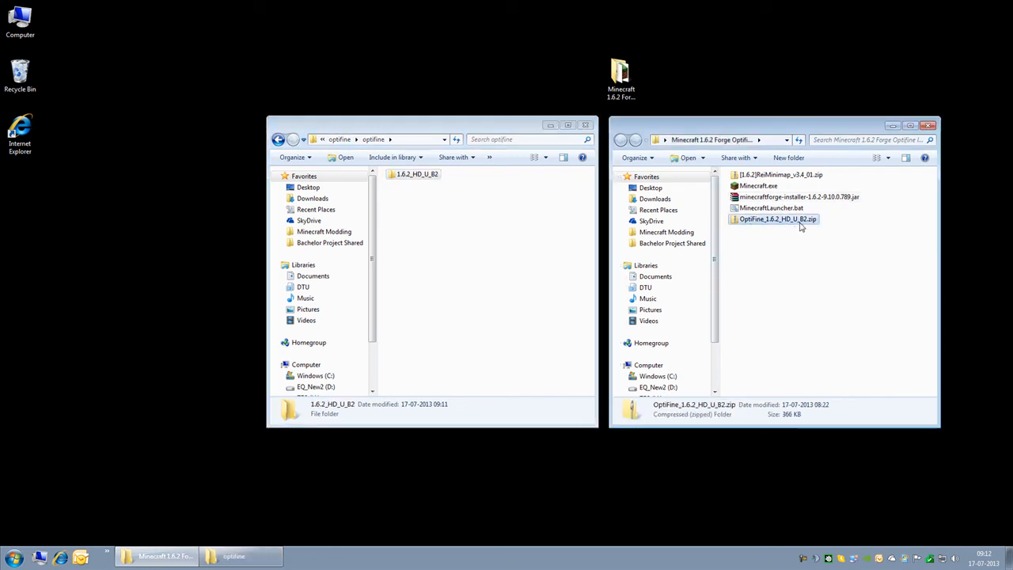
pyautogui.moveTo(797, 224); pyautogui.dragTo(408, 181)
pyautogui.doubleClick(408, 181)
pyautogui.moveTo(778, 221); pyautogui.dragTo(462, 264)
pyautogui.click(496, 295)
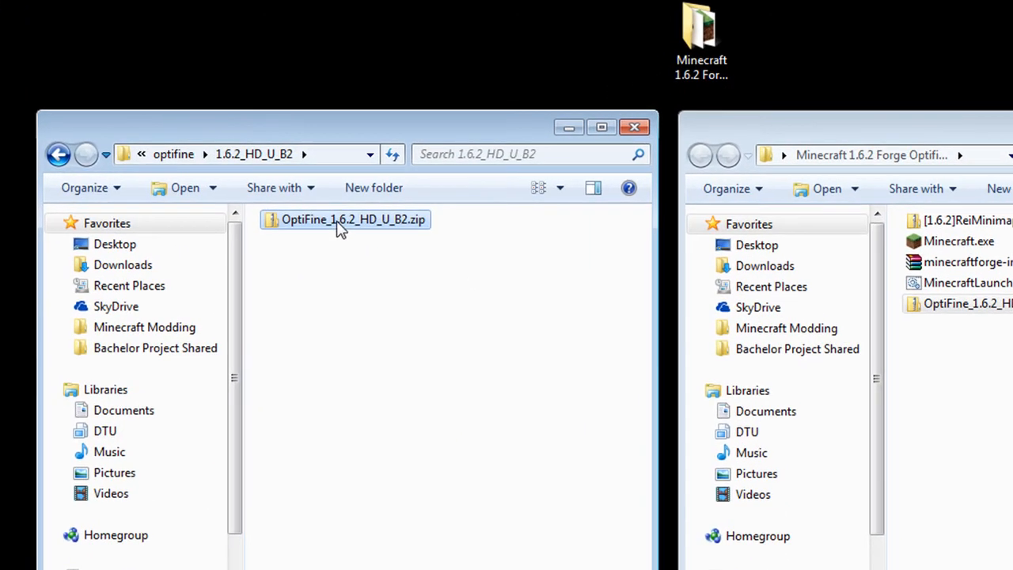
# Rename the copied OptiFine zip to OptiFine-1.6.2_HD_U_B2.jar and accept the extension change.
pyautogui.click(427, 178)
pyautogui.click(333, 221)
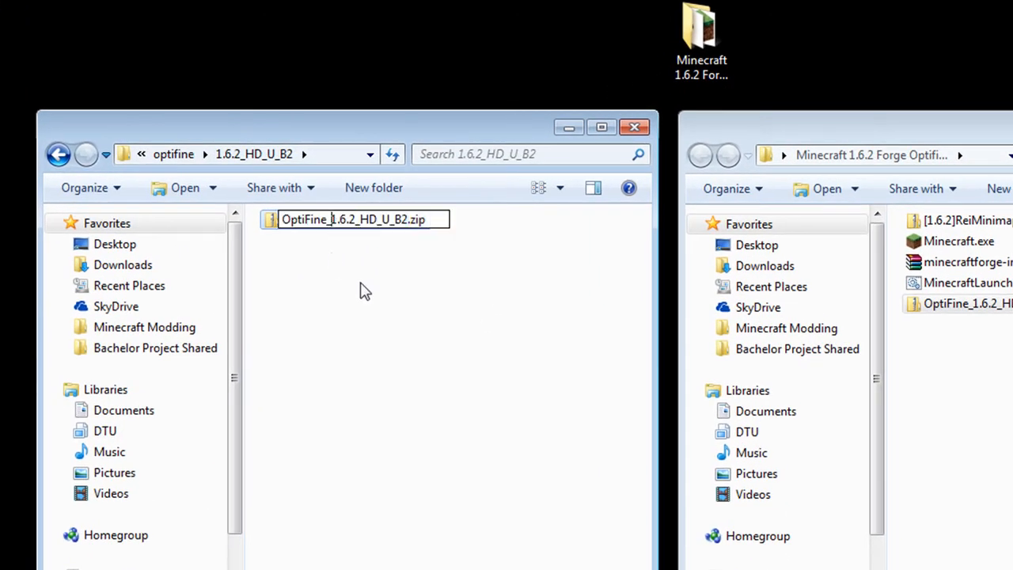
pyautogui.press('BackSpace')
pyautogui.press('BackSpace')
pyautogui.press('BackSpace')
pyautogui.write('jar')
pyautogui.press('Return')
pyautogui.press('Return')
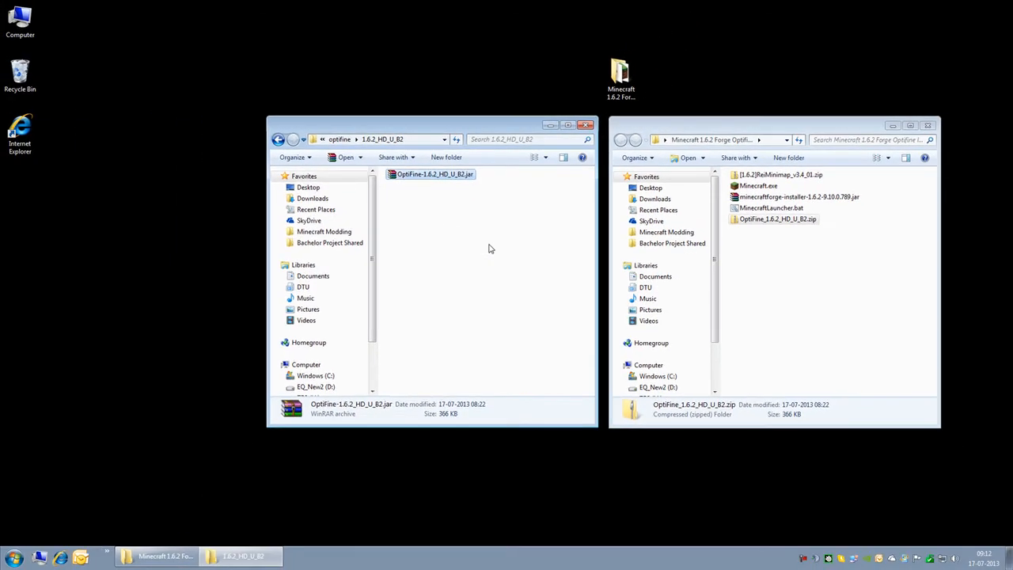
pyautogui.click(489, 249)
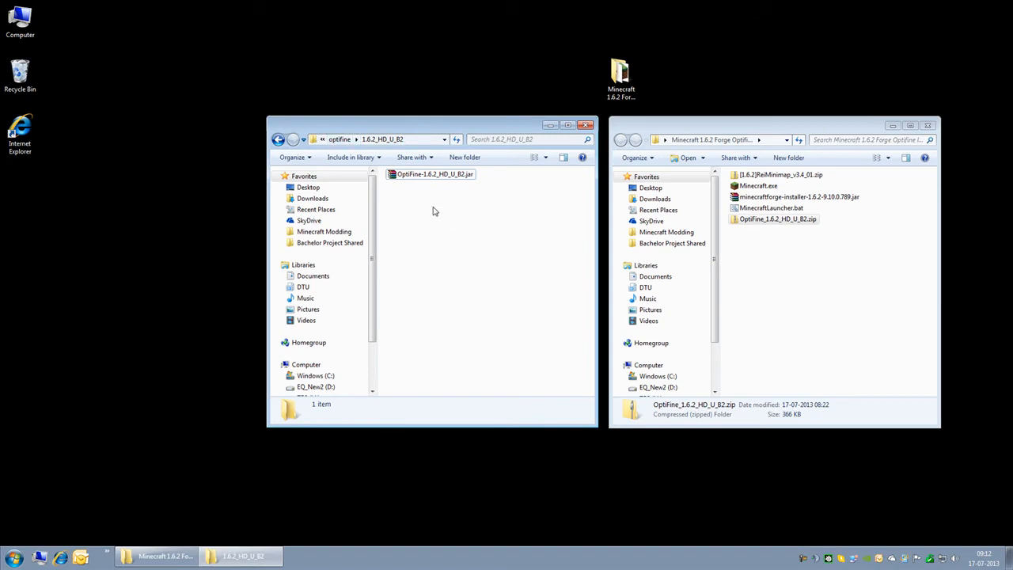
# Go back to .minecraft and open 1.6.2-ForgeOptifine.json from versions\1.6.2-ForgeOptifine for editing.
pyautogui.click(349, 142)
pyautogui.click(340, 139)
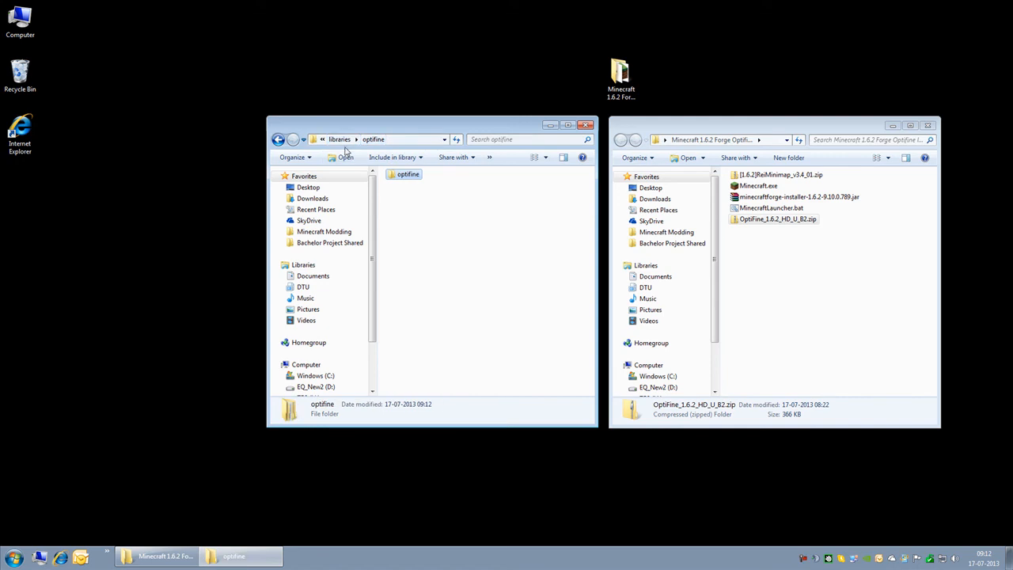
pyautogui.click(340, 139)
pyautogui.click(339, 139)
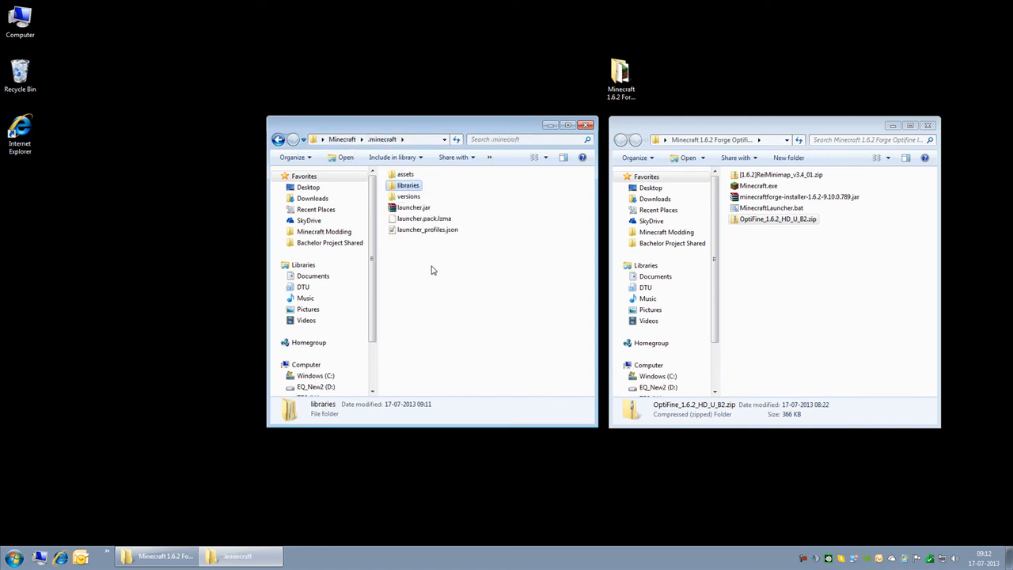
pyautogui.doubleClick(410, 196)
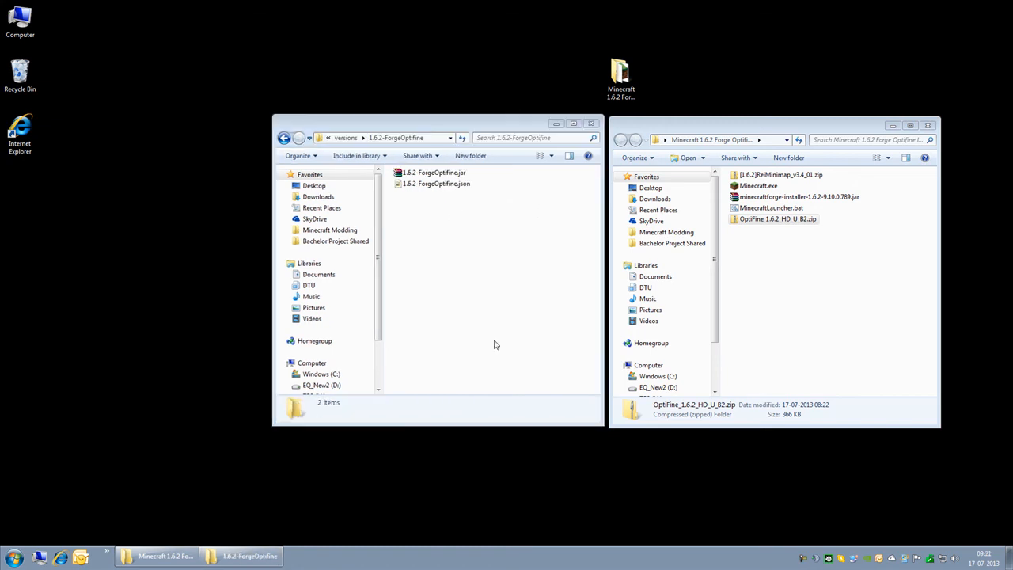
pyautogui.doubleClick(462, 185)
pyautogui.click(518, 181)
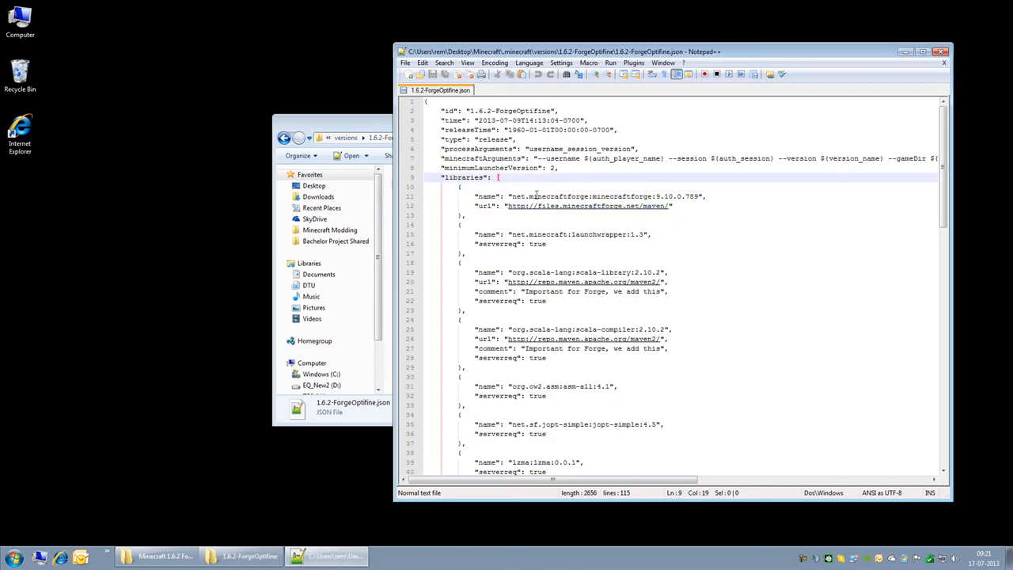
pyautogui.press('Return')
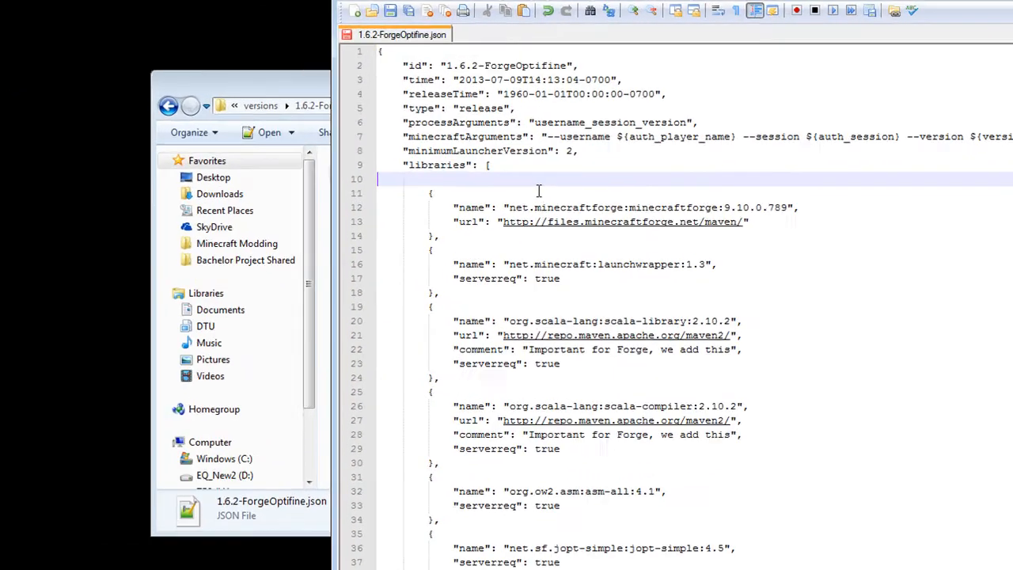
pyautogui.hotkey('ctrl', 'v')
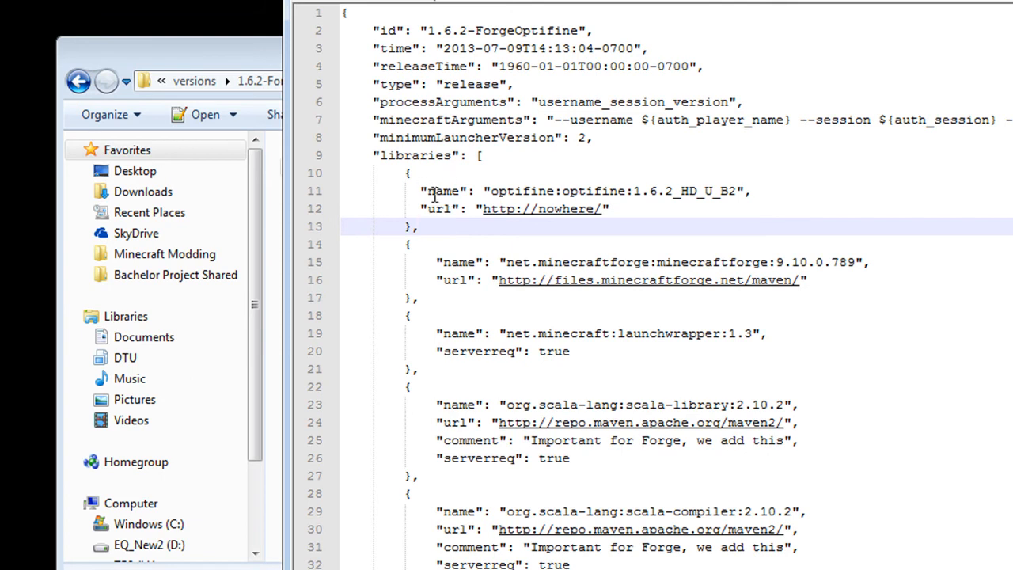
# Compare the OptiFine entry's name and url with the Forge entry below it, then save and close the JSON file.
pyautogui.moveTo(492, 191); pyautogui.dragTo(736, 192)
pyautogui.moveTo(270, 60); pyautogui.dragTo(2, 63)
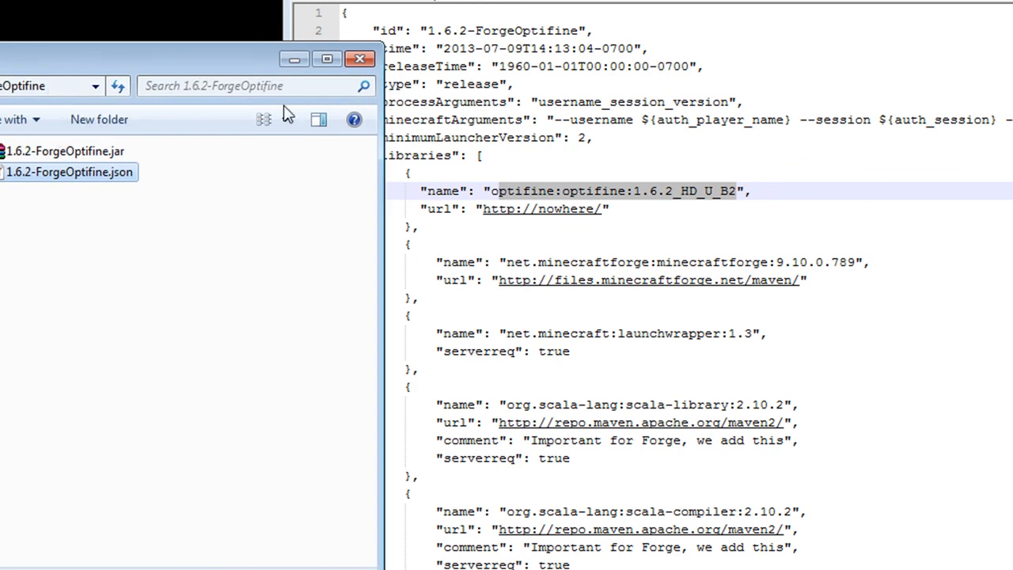
pyautogui.moveTo(208, 64); pyautogui.dragTo(423, 76)
pyautogui.click(606, 226)
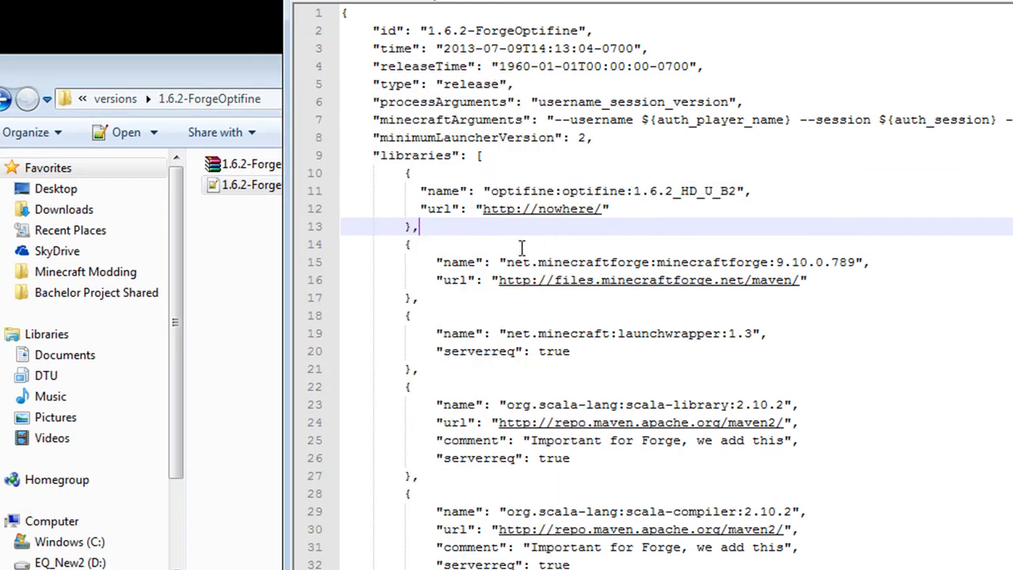
pyautogui.moveTo(499, 261); pyautogui.dragTo(890, 265)
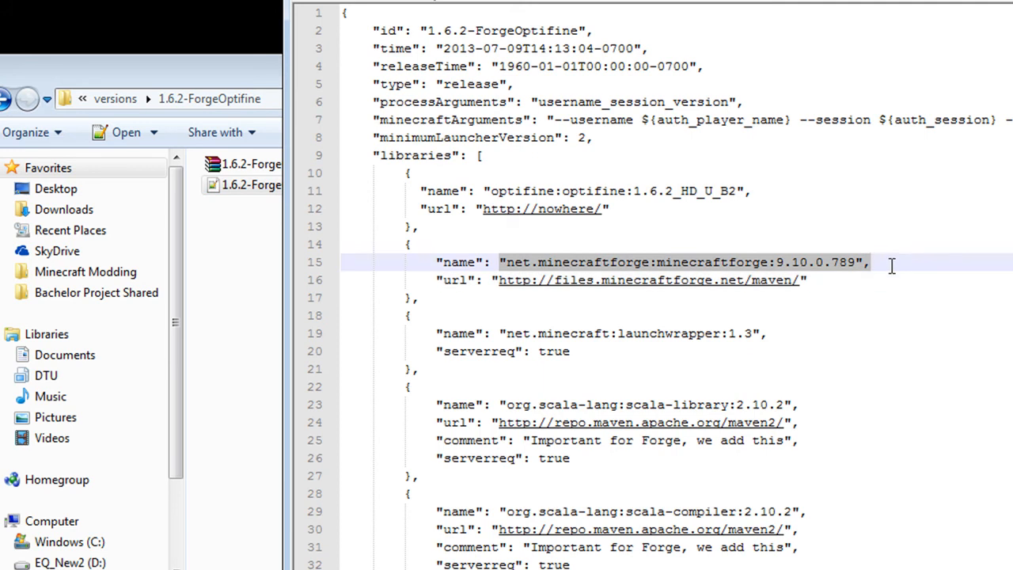
pyautogui.moveTo(611, 208); pyautogui.dragTo(422, 203)
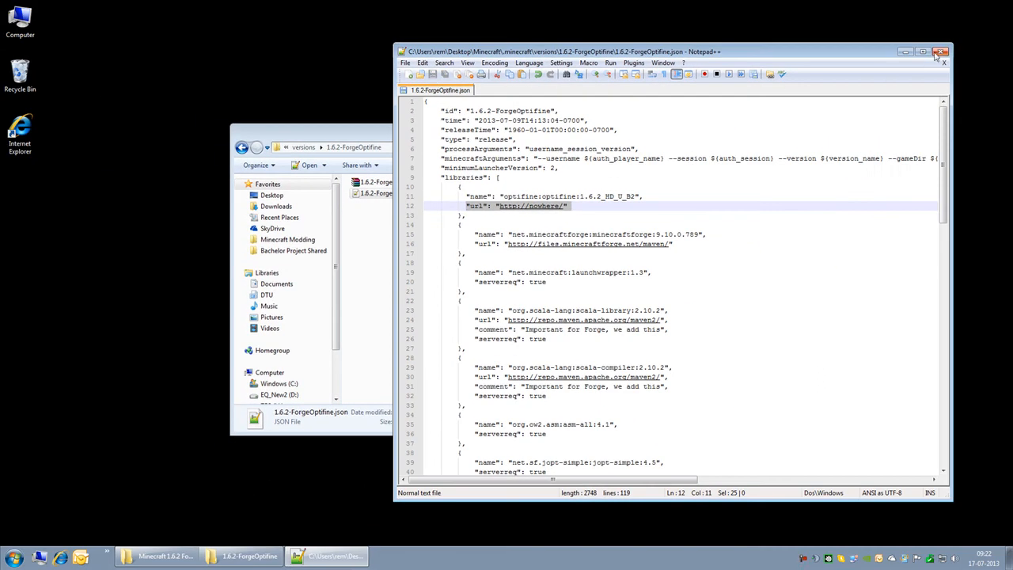
pyautogui.click(940, 52)
# Return to the top-level Minecraft folder and start the launcher again with MinecraftLauncher.bat.
pyautogui.moveTo(399, 136); pyautogui.dragTo(437, 128)
pyautogui.click(341, 139)
pyautogui.click(345, 141)
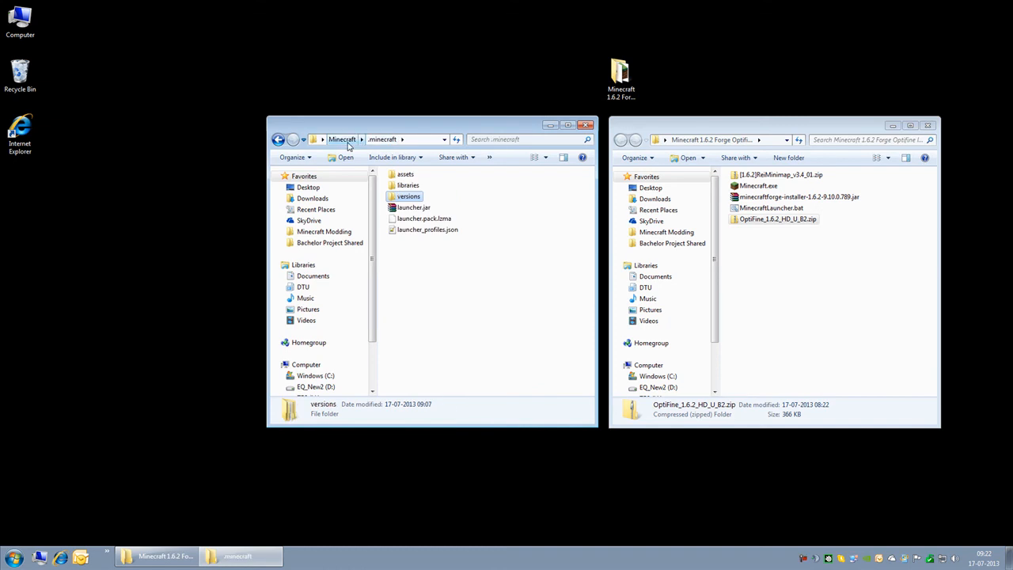
pyautogui.click(356, 143)
pyautogui.doubleClick(420, 235)
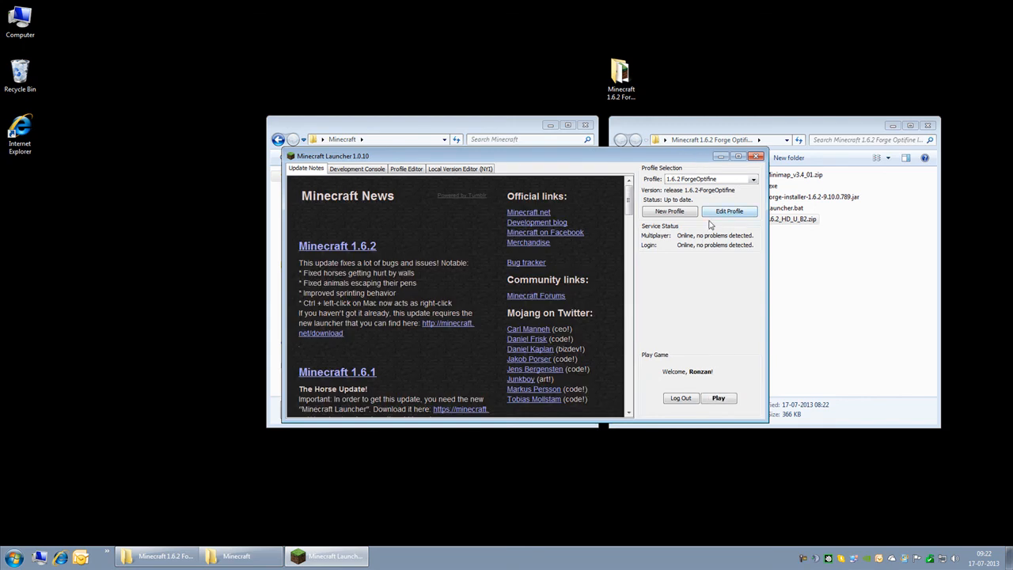
# Enable JVM arguments in the 1.6.2 ForgeOptifine profile and append -Dfml.ignorePatchDiscrepancies=true after -Xmx1G.
pyautogui.click(719, 212)
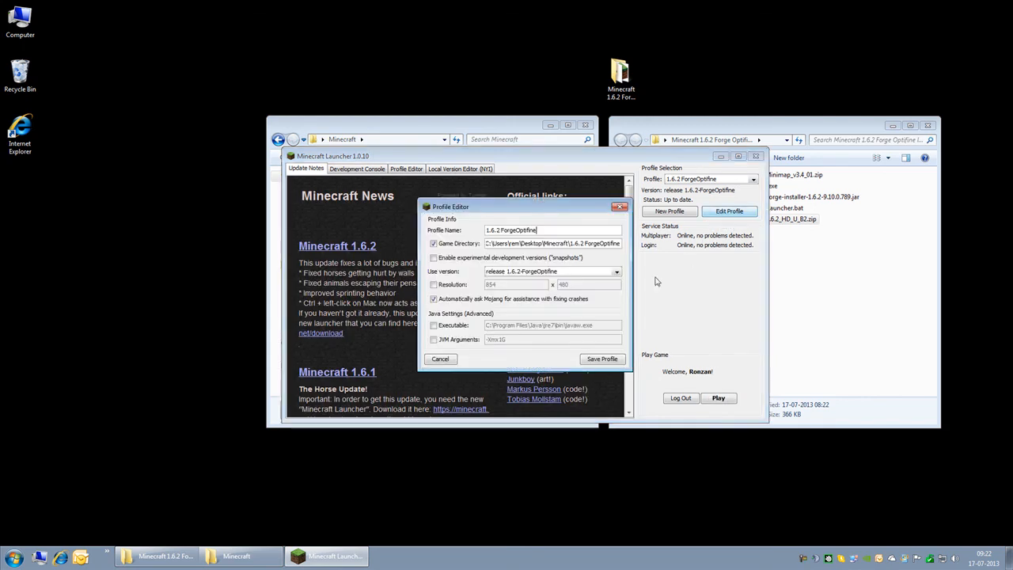
pyautogui.click(434, 339)
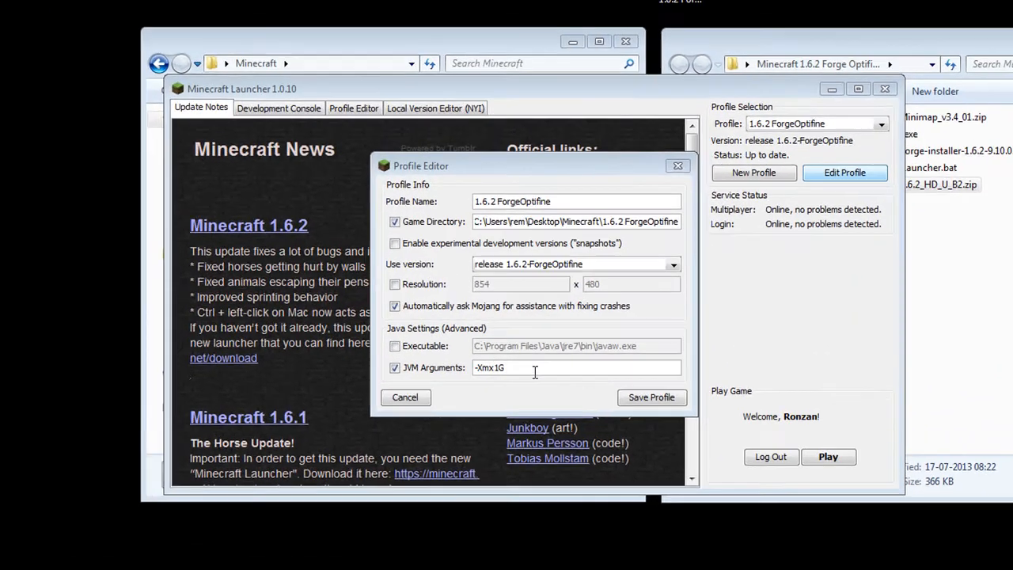
pyautogui.click(526, 342)
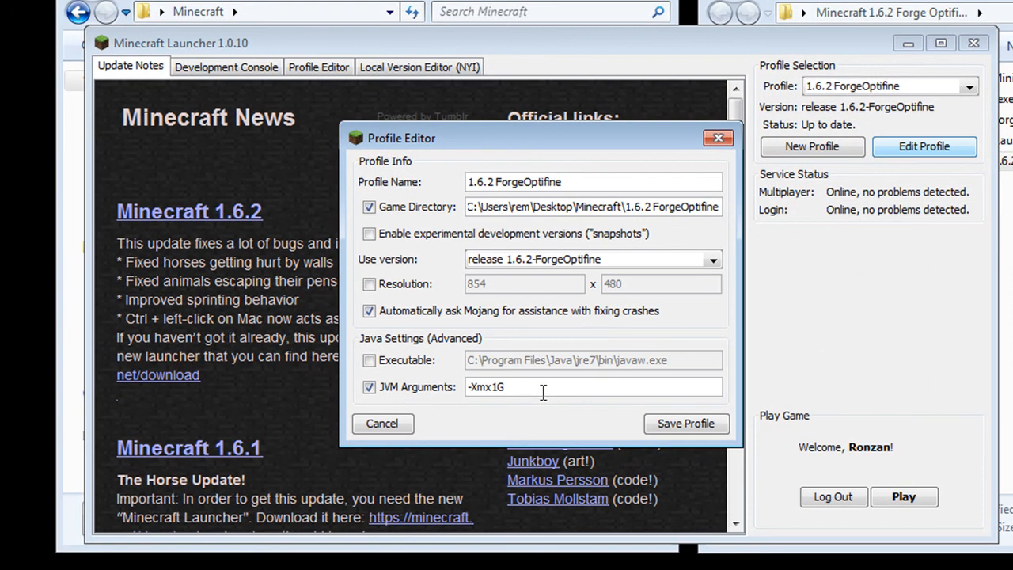
pyautogui.hotkey('ctrl', 'v')
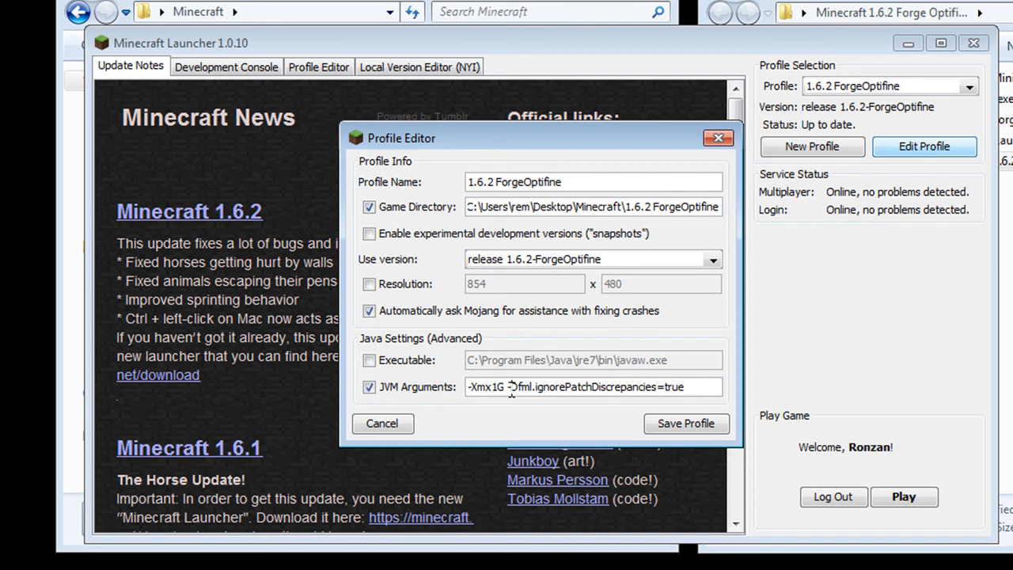
pyautogui.moveTo(511, 387); pyautogui.dragTo(694, 390)
pyautogui.click(699, 388)
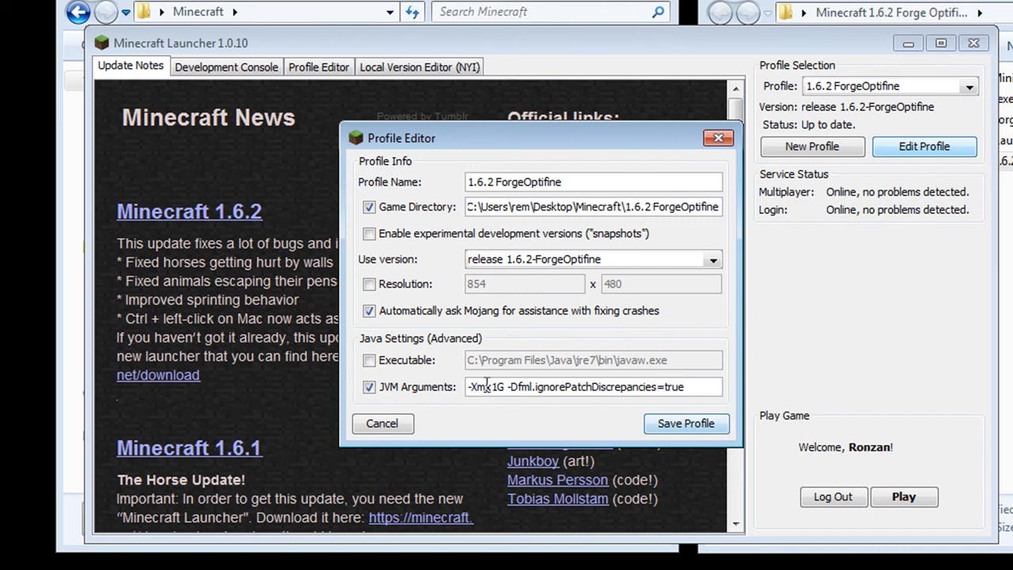
# Check the two JVM arguments, save the 1.6.2 ForgeOptifine profile and start the game with it.
pyautogui.moveTo(509, 388); pyautogui.dragTo(690, 386)
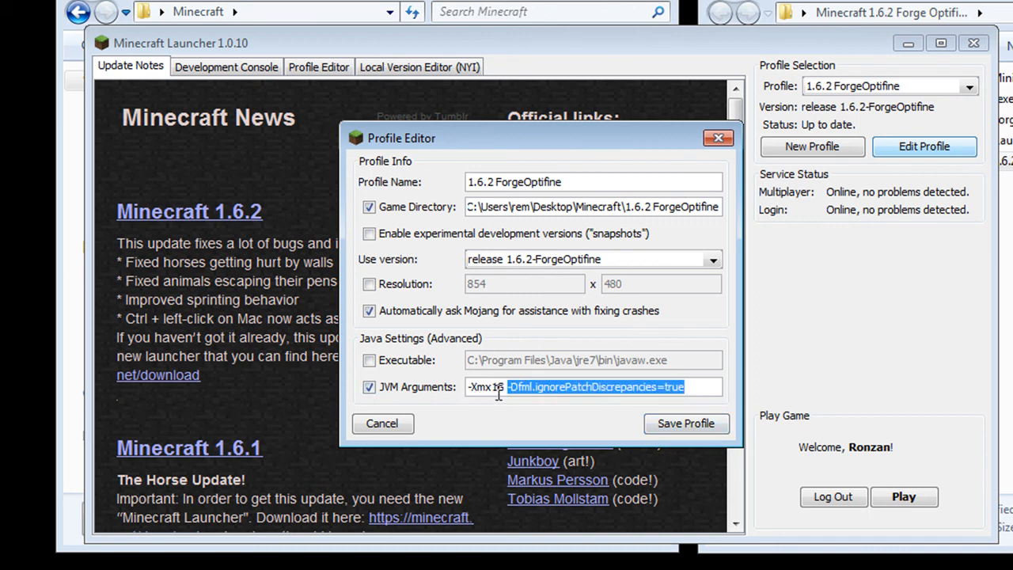
pyautogui.moveTo(508, 386); pyautogui.dragTo(473, 387)
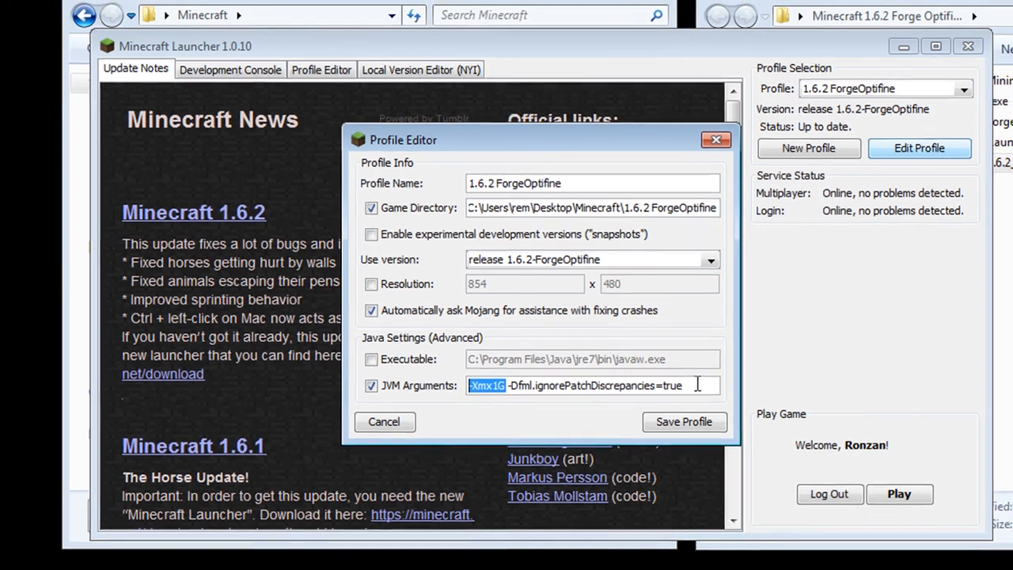
pyautogui.click(699, 387)
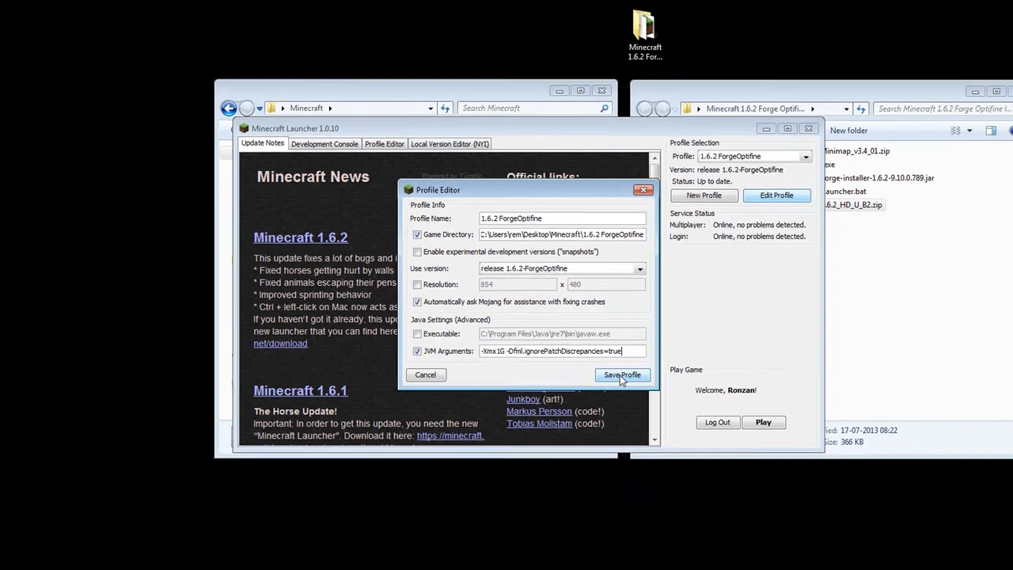
pyautogui.click(655, 406)
pyautogui.click(719, 398)
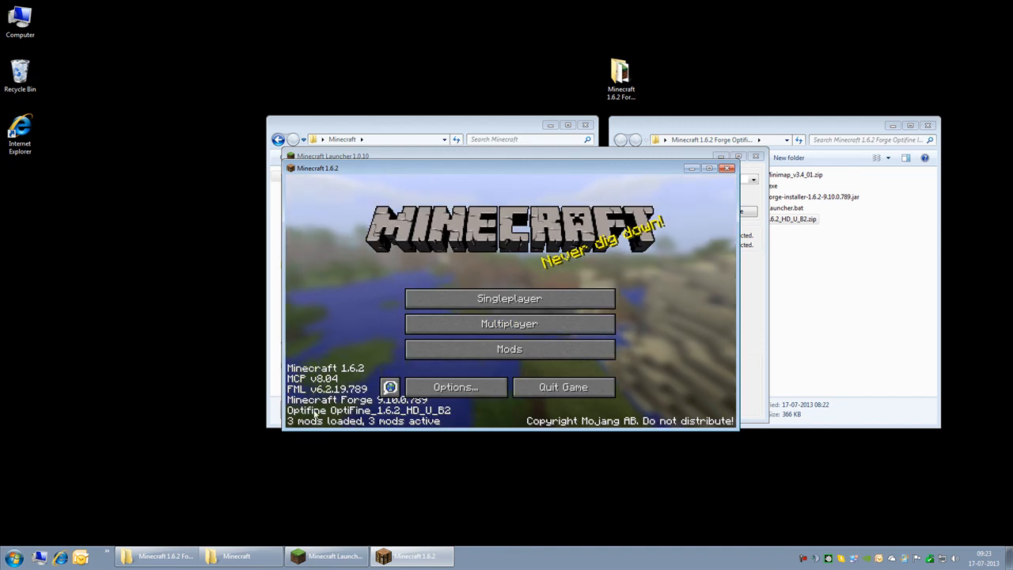
# Review the details of OptiFine, Minecraft Coder Pack, Forge Mod Loader and Minecraft Forge in the mod list, then quit the game.
pyautogui.click(507, 350)
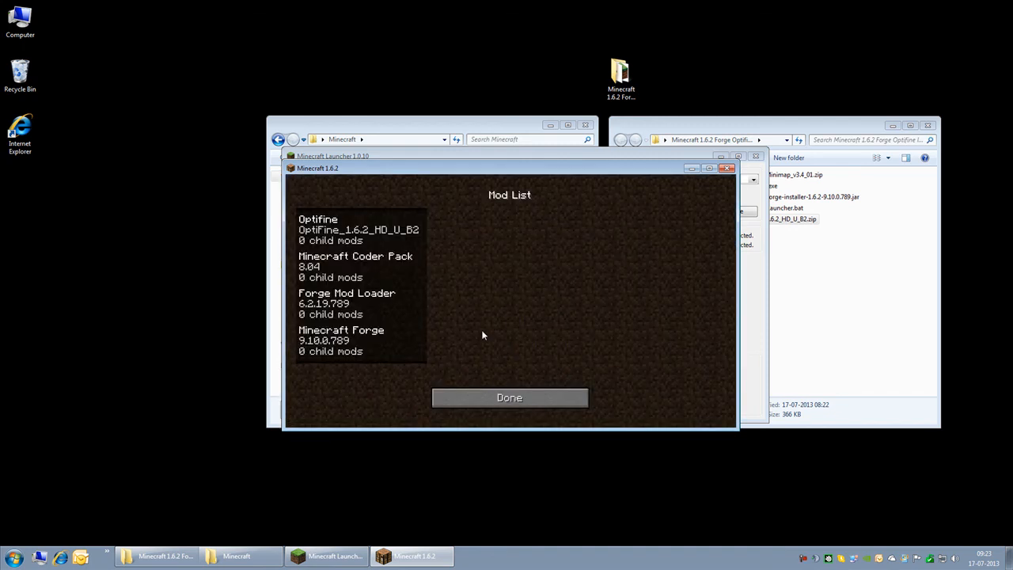
pyautogui.click(342, 230)
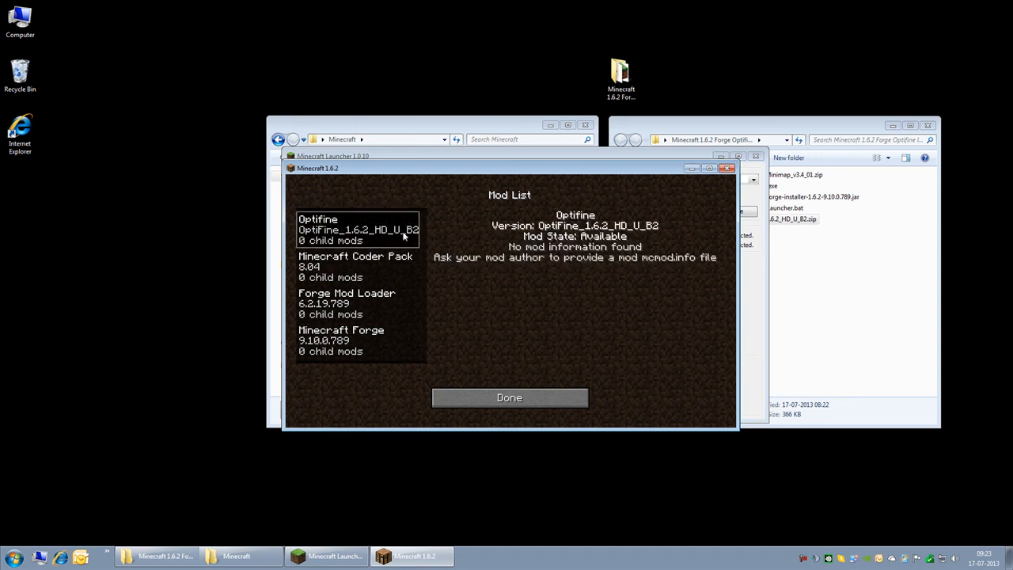
pyautogui.click(368, 266)
pyautogui.click(376, 299)
pyautogui.click(376, 342)
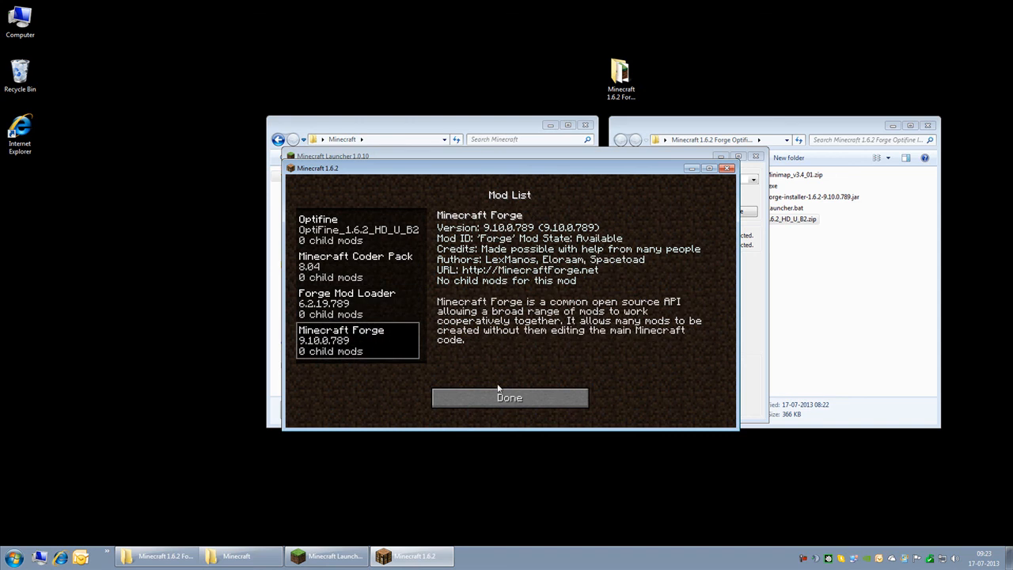
pyautogui.click(527, 398)
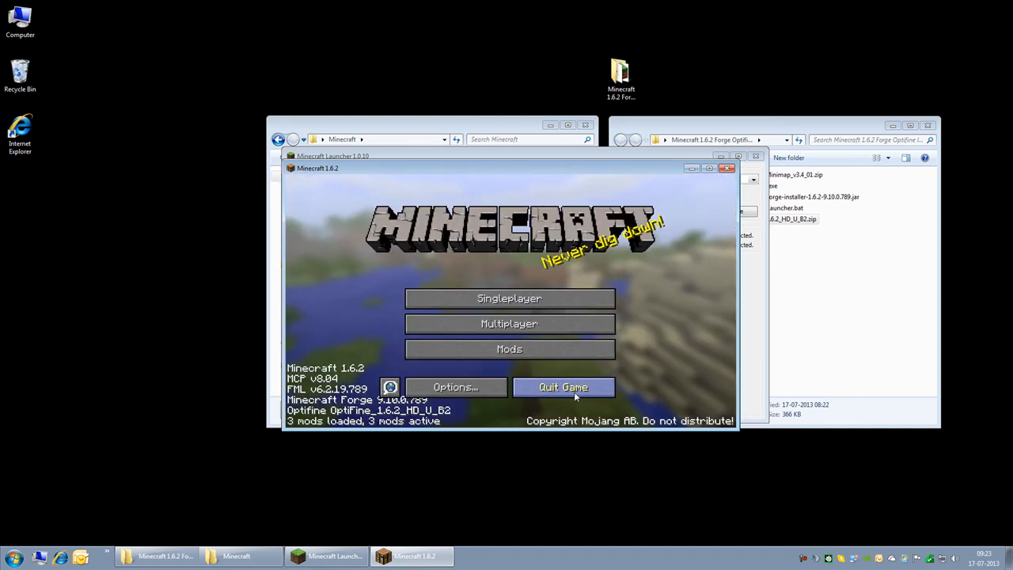
pyautogui.click(574, 391)
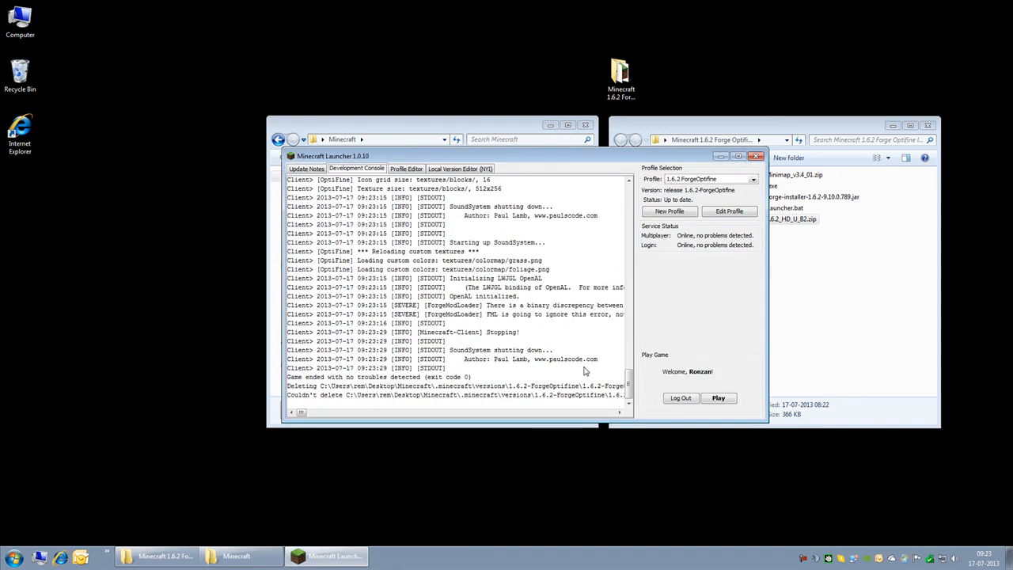
# Go to the mods folder inside the 1.6.2 ForgeOptifine game directory.
pyautogui.click(499, 129)
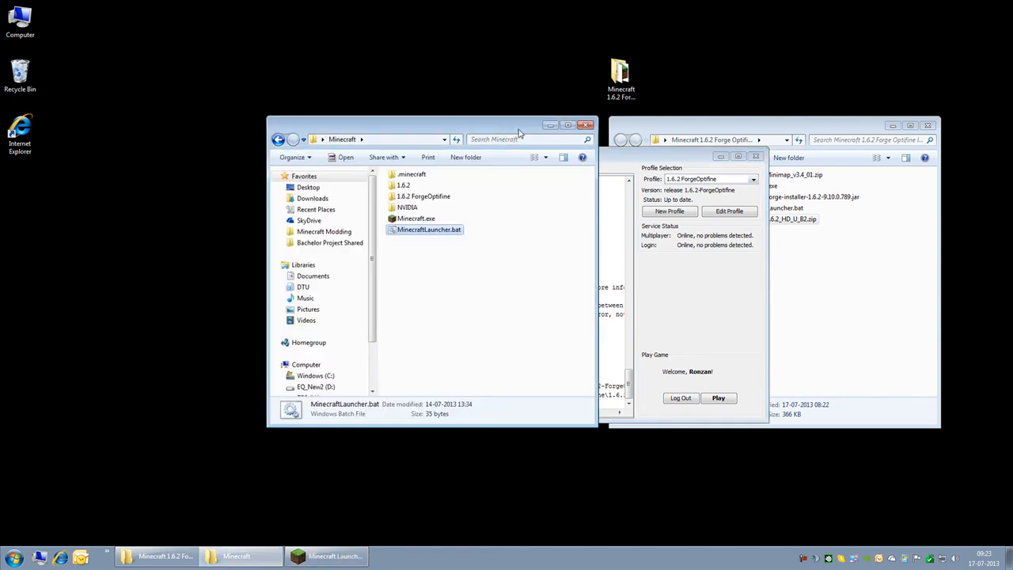
pyautogui.click(420, 198)
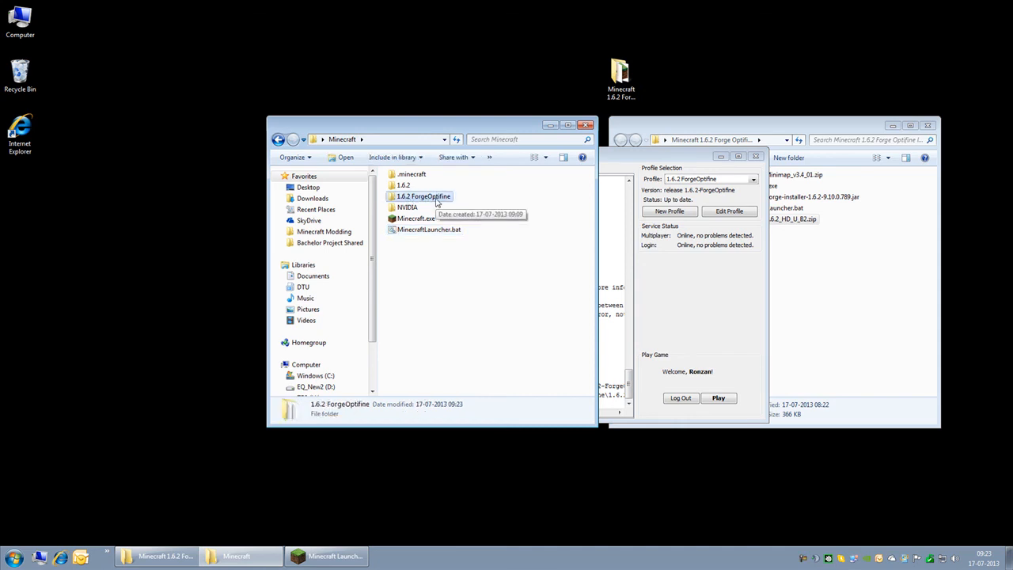
pyautogui.doubleClick(432, 203)
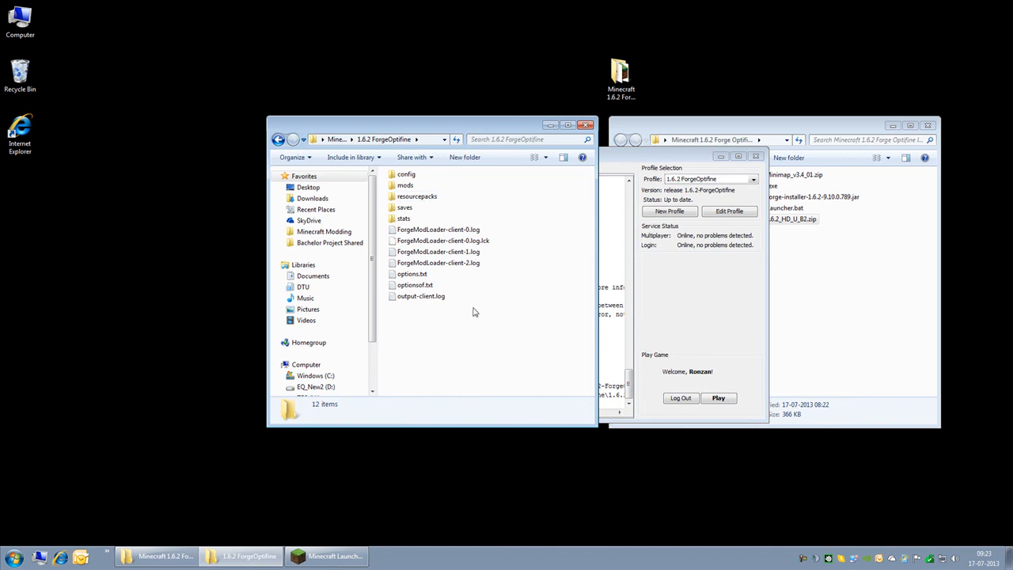
pyautogui.moveTo(473, 313); pyautogui.dragTo(403, 225)
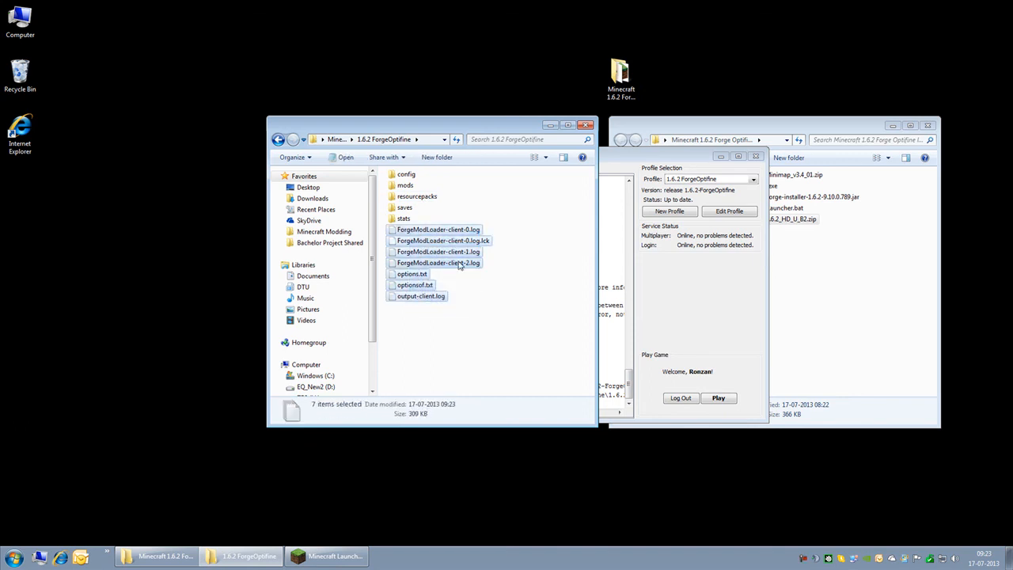
pyautogui.click(512, 255)
pyautogui.click(404, 186)
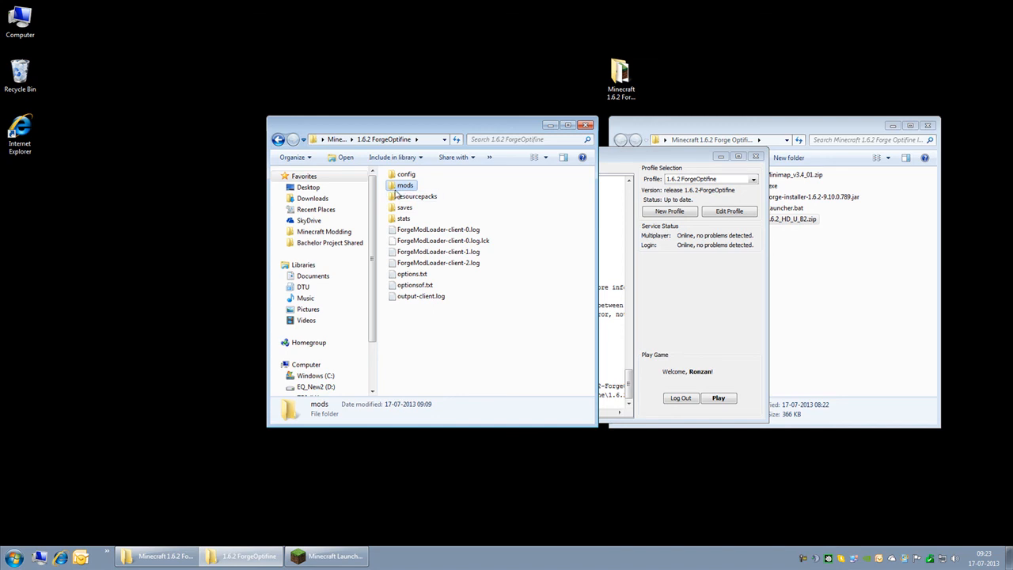
pyautogui.doubleClick(392, 187)
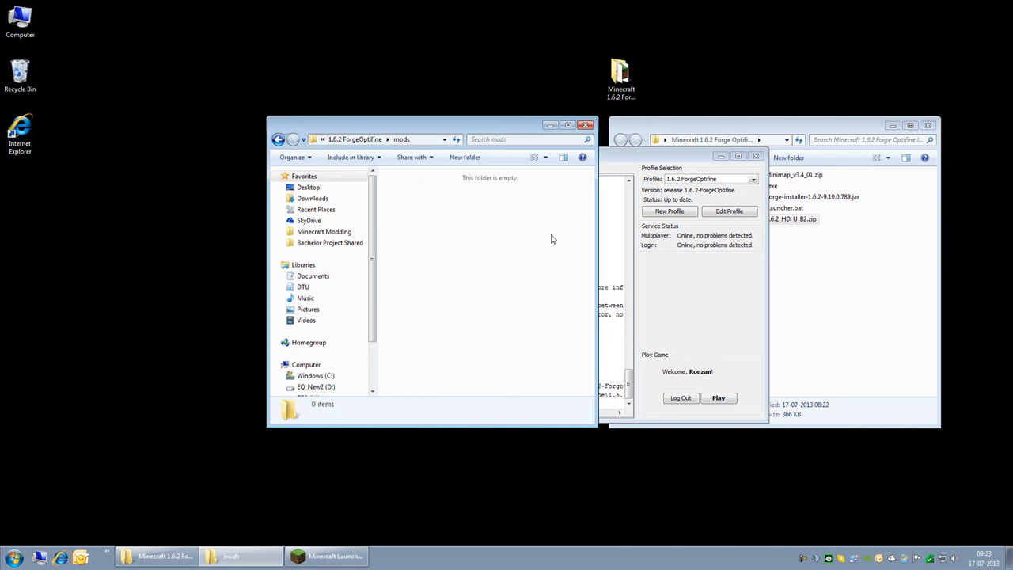
# Put [1.6.2]ReiMinimap_v3.4_01.zip from the install files folder into the mods folder and return to the top-level Minecraft folder.
pyautogui.click(807, 273)
pyautogui.moveTo(756, 175); pyautogui.dragTo(445, 273)
pyautogui.click(484, 311)
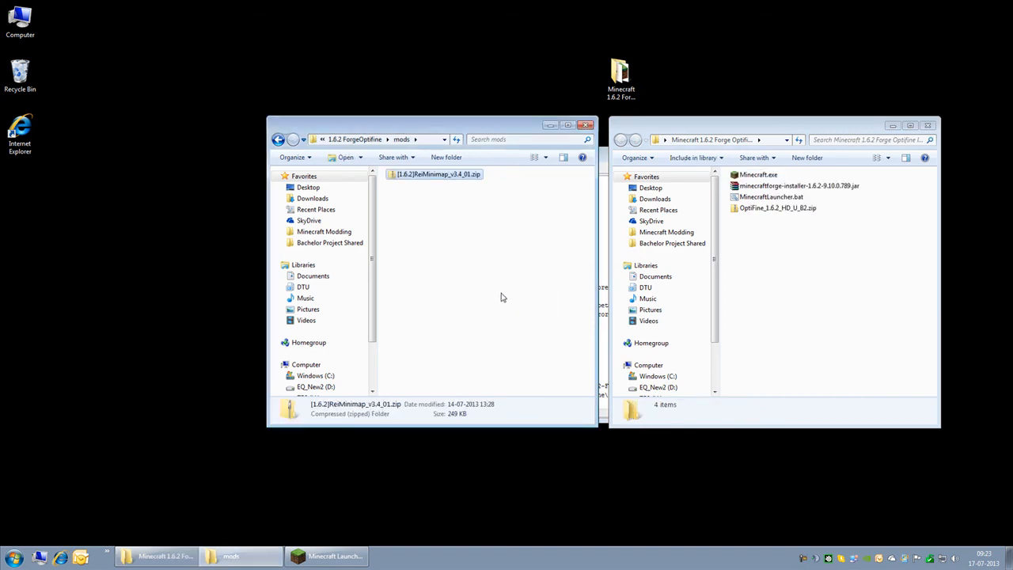
pyautogui.click(342, 139)
pyautogui.click(344, 140)
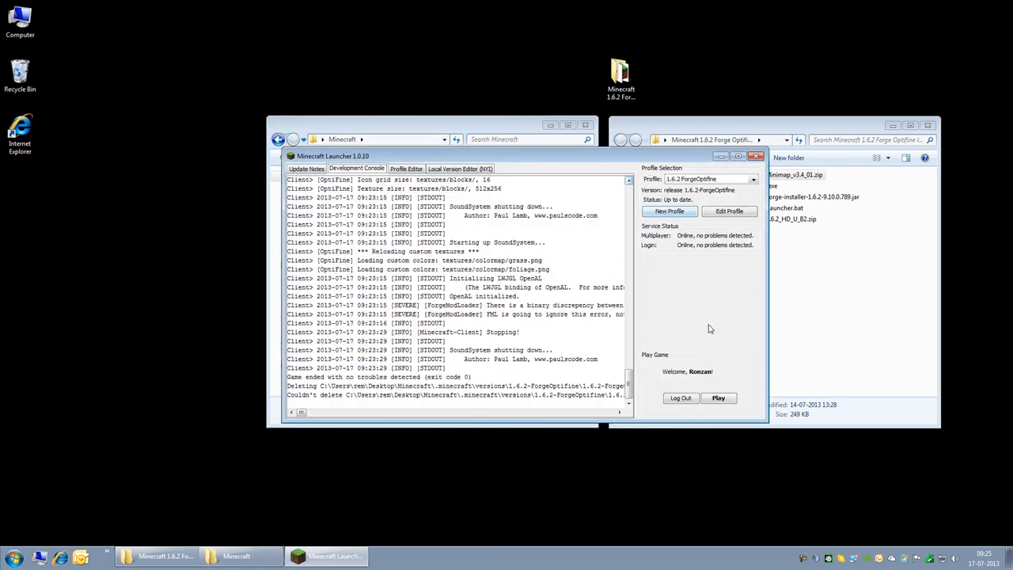
# Start the game with the 1.6.2 ForgeOptifine profile and check the mod_ReiMinimap entry in the mod list.
pyautogui.click(719, 398)
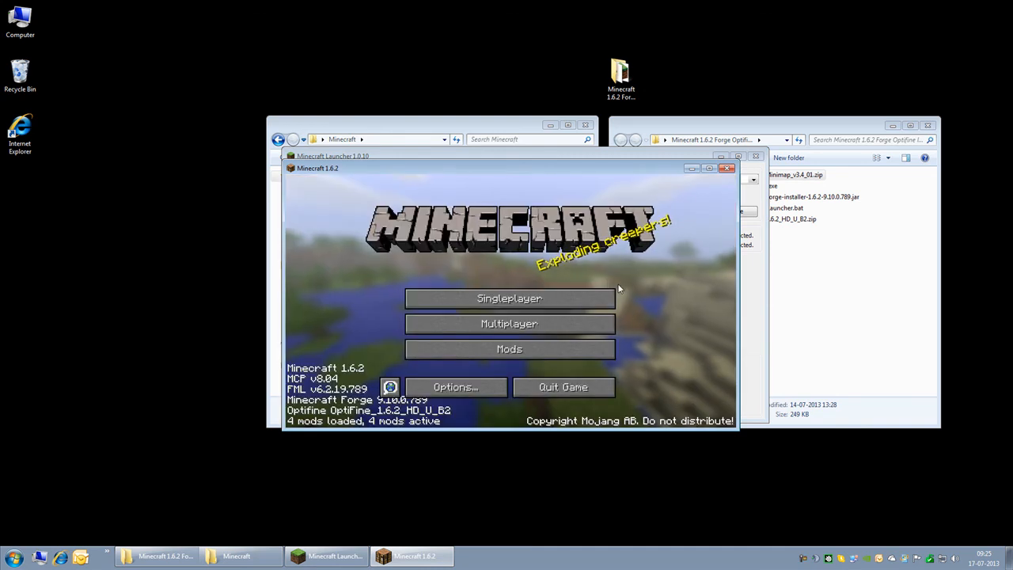
pyautogui.click(479, 355)
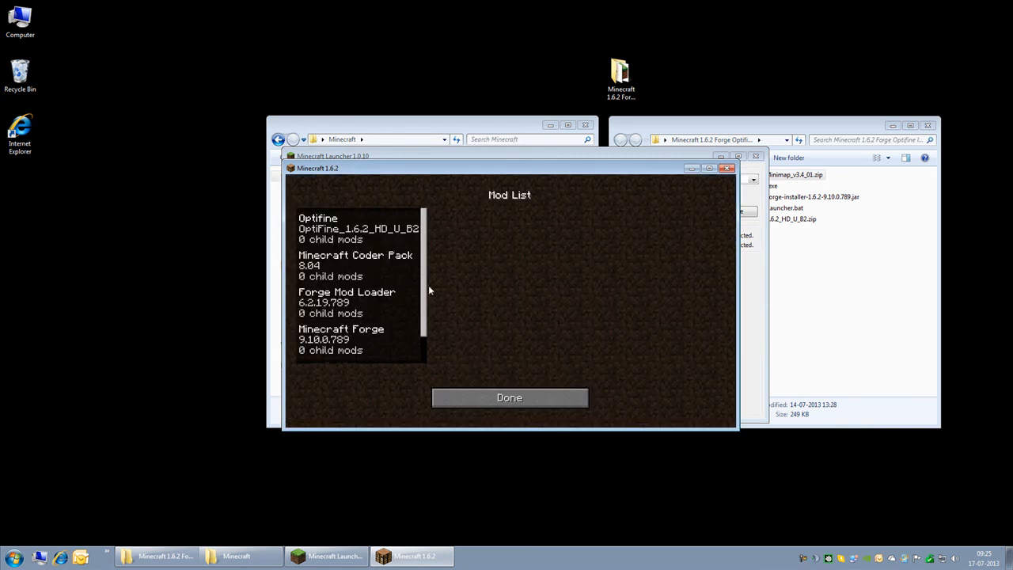
pyautogui.moveTo(421, 292); pyautogui.dragTo(422, 327)
pyautogui.click(364, 336)
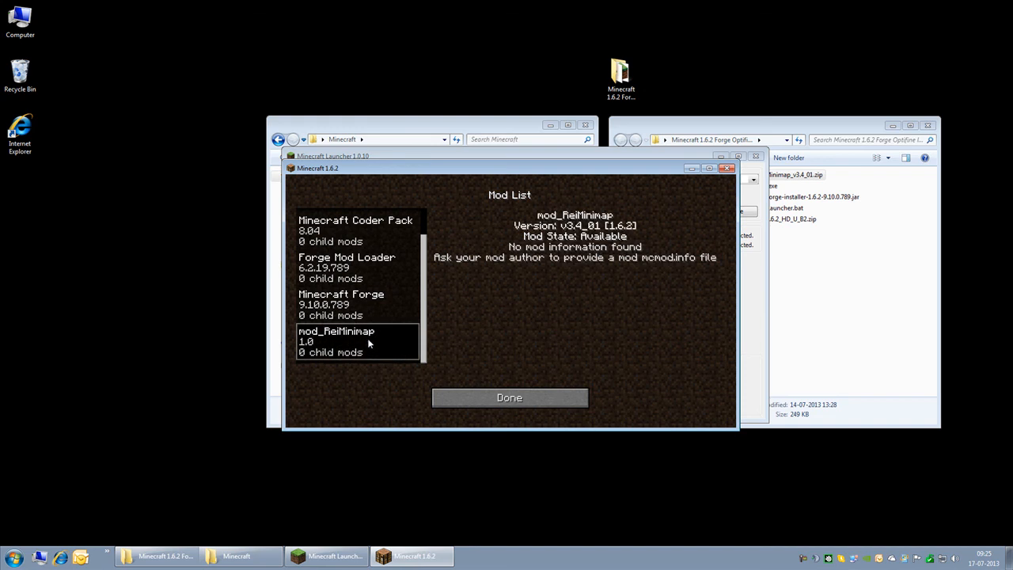
pyautogui.click(491, 397)
# Create a new singleplayer world in Creative mode.
pyautogui.click(515, 303)
pyautogui.click(572, 383)
pyautogui.click(518, 309)
pyautogui.click(518, 309)
pyautogui.click(472, 404)
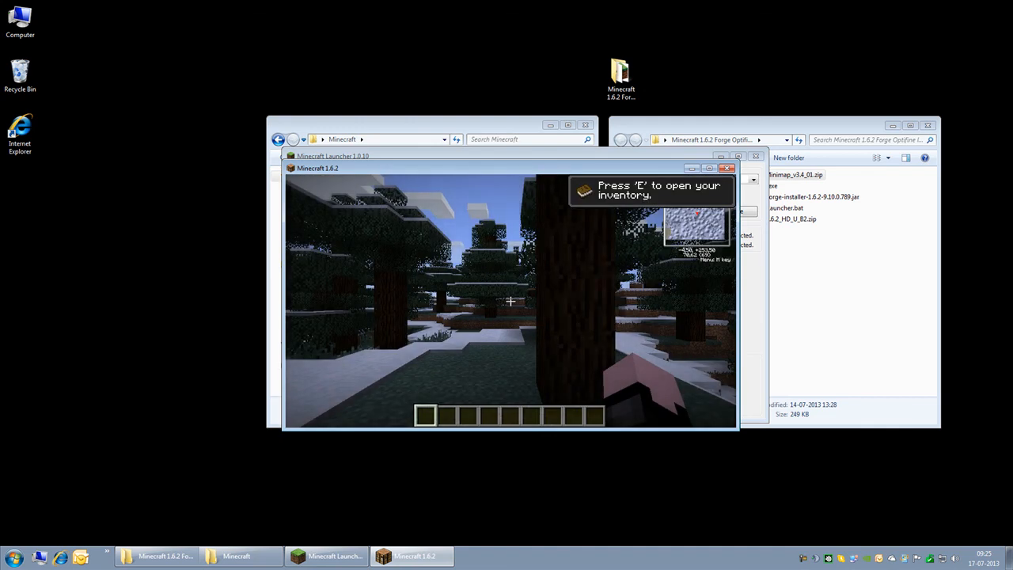
# Walk around the new world to check the minimap overlay, pausing and resuming the game once.
pyautogui.press('w')
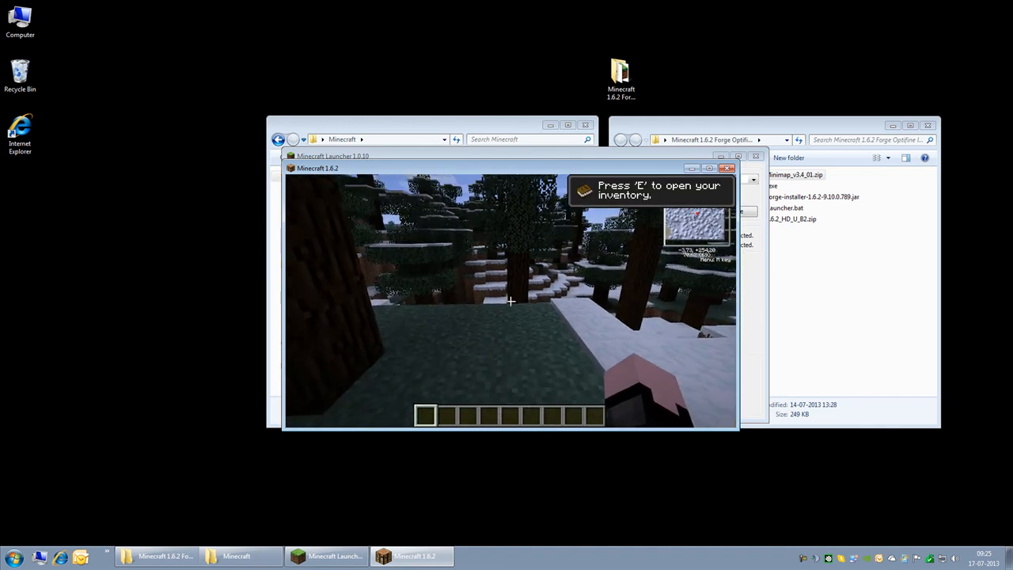
pyautogui.press('w')
pyautogui.press('w')
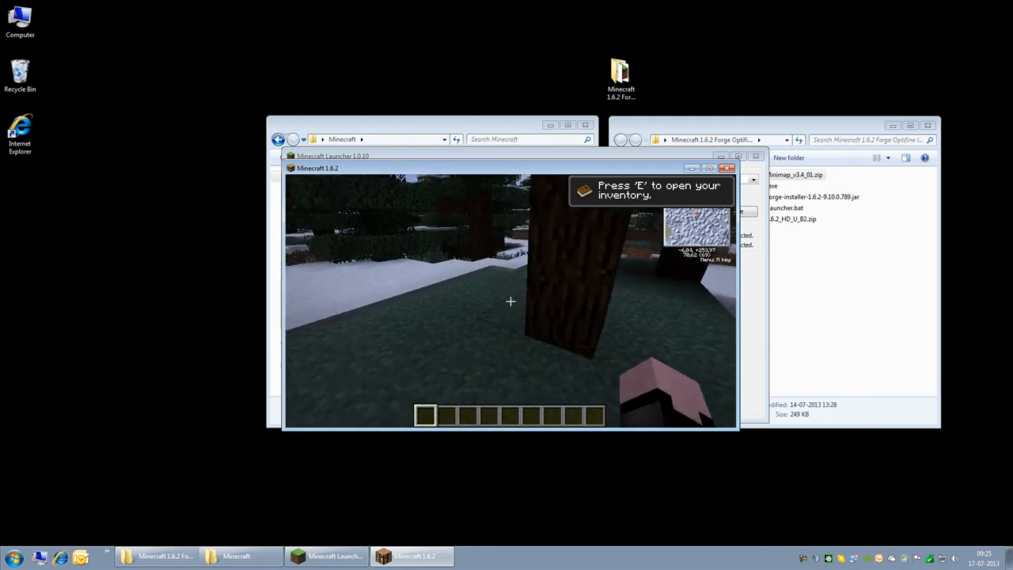
pyautogui.press('Escape')
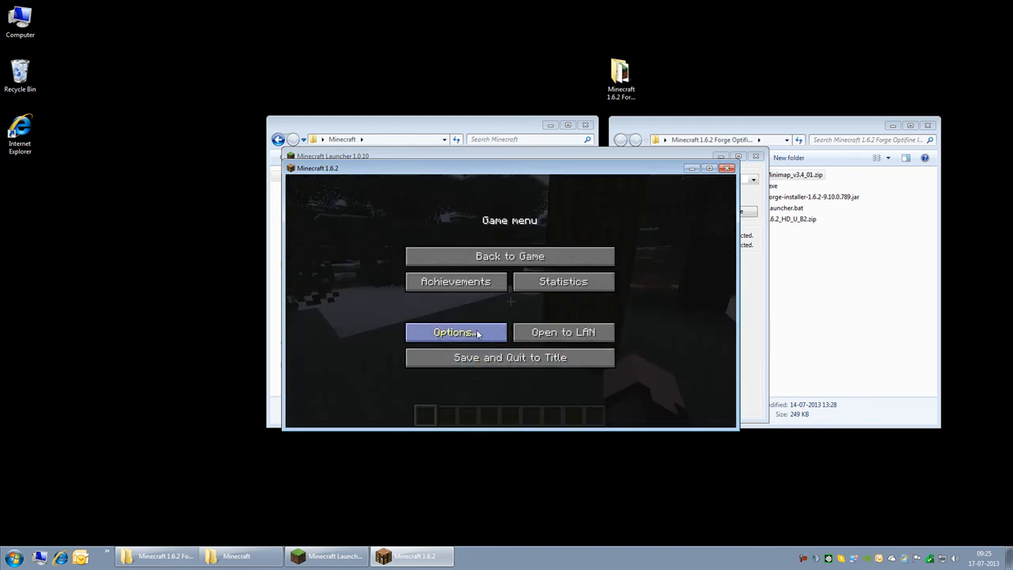
pyautogui.press('Escape')
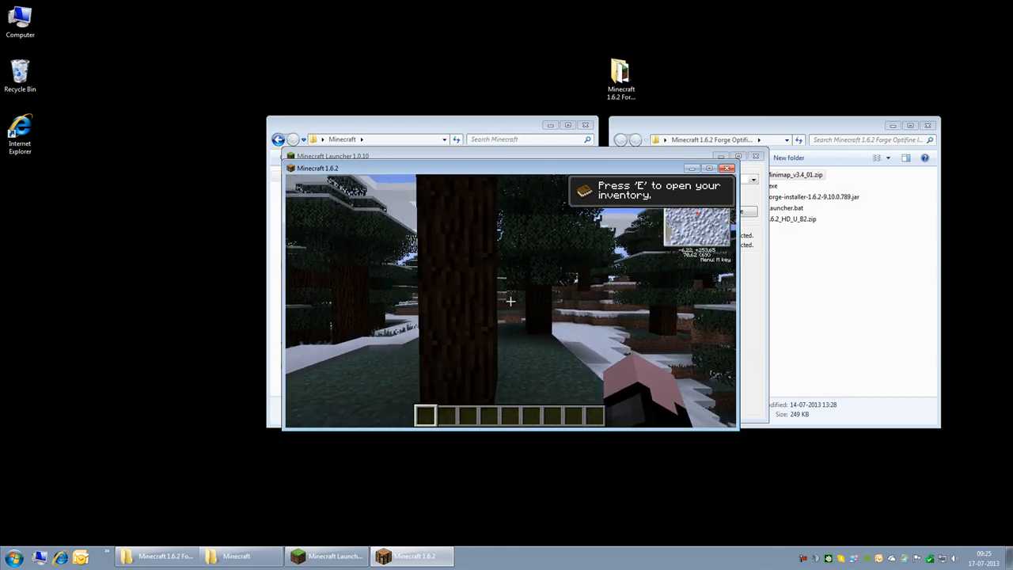
# Open and close the inventory, then enlarge Rei's Minimap and return it to its small size.
pyautogui.press('e')
pyautogui.press('e')
pyautogui.press('e')
pyautogui.press('e')
pyautogui.press('x')
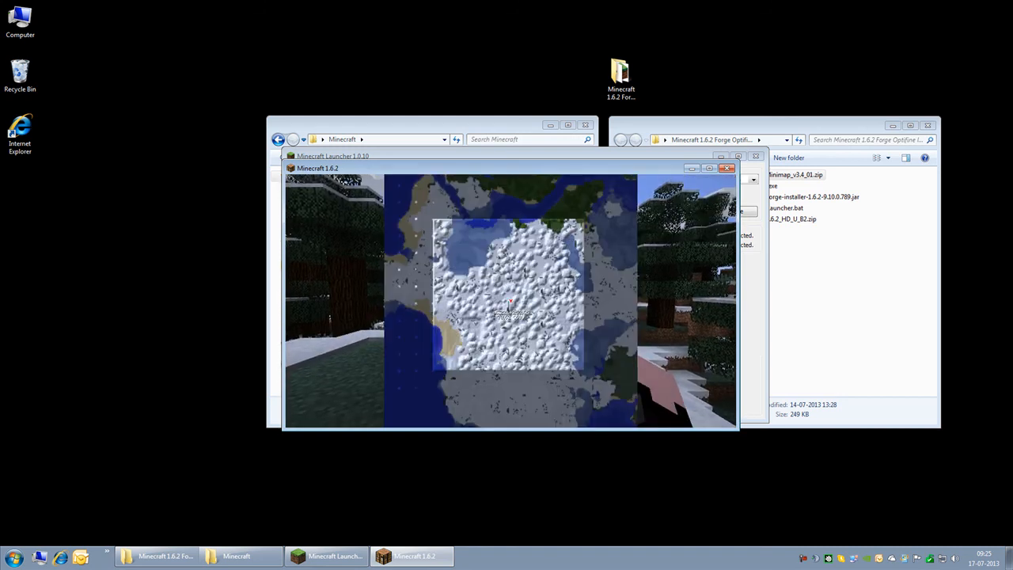
pyautogui.press('x')
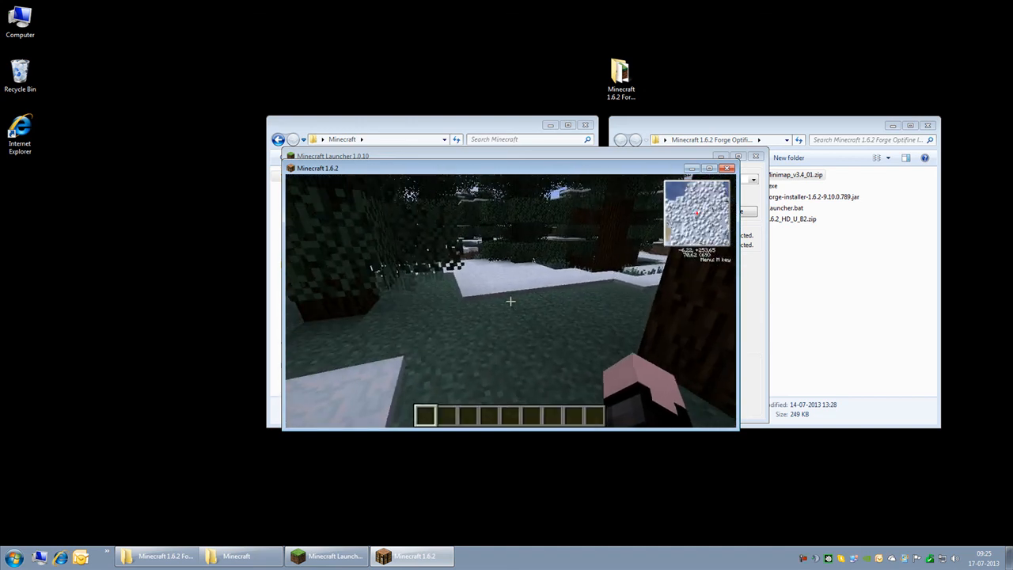
# Examine OptiFine's extra options in the Video Settings and Quality Settings, then return to the game.
pyautogui.press('Escape')
pyautogui.click(457, 334)
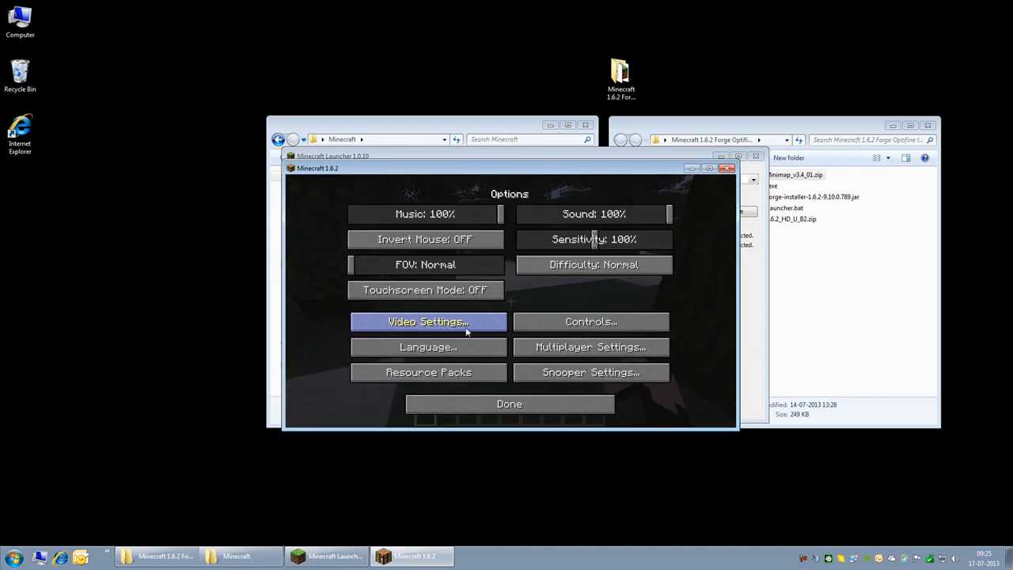
pyautogui.click(456, 333)
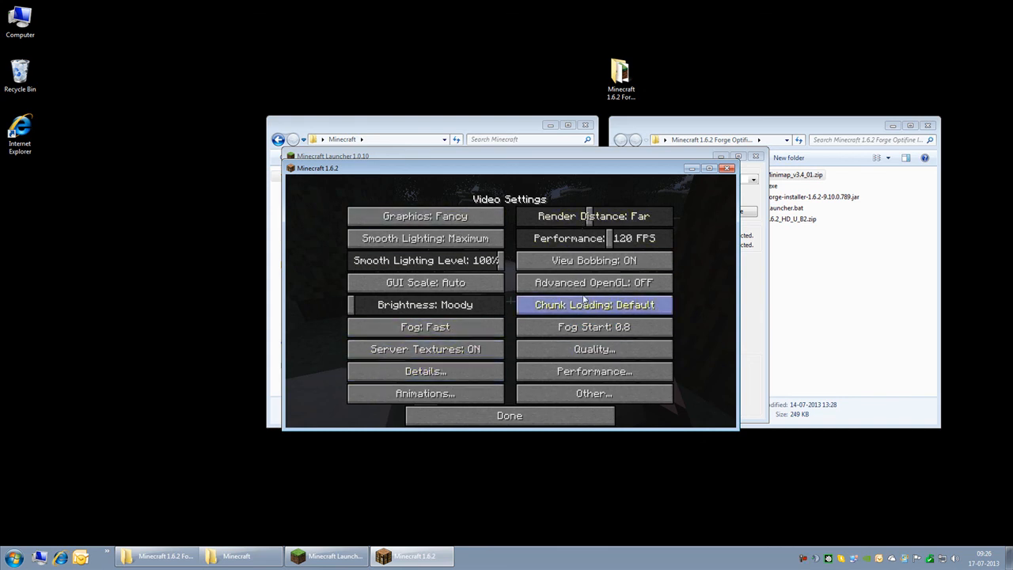
pyautogui.click(572, 350)
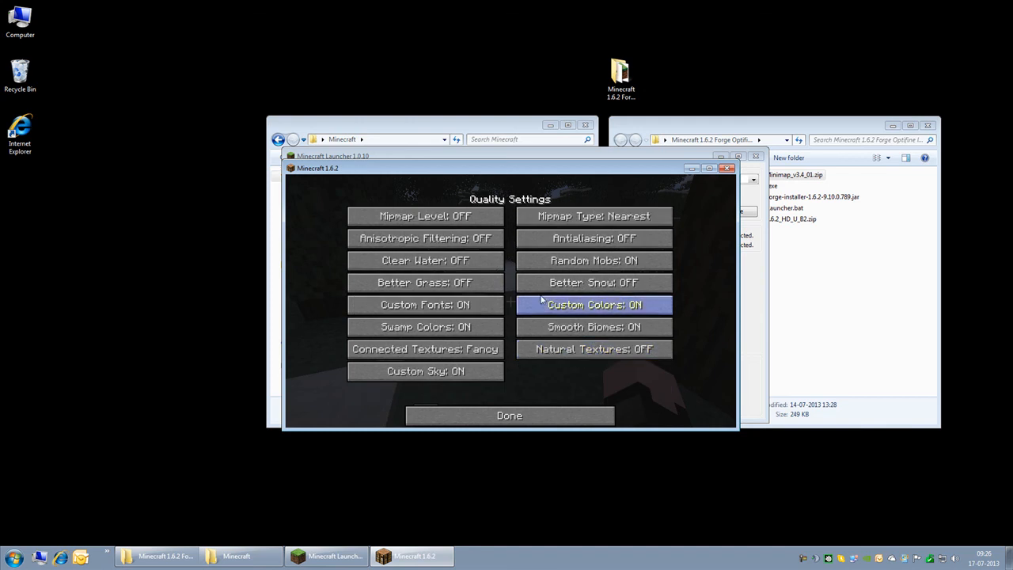
pyautogui.click(537, 416)
pyautogui.click(541, 416)
pyautogui.click(544, 411)
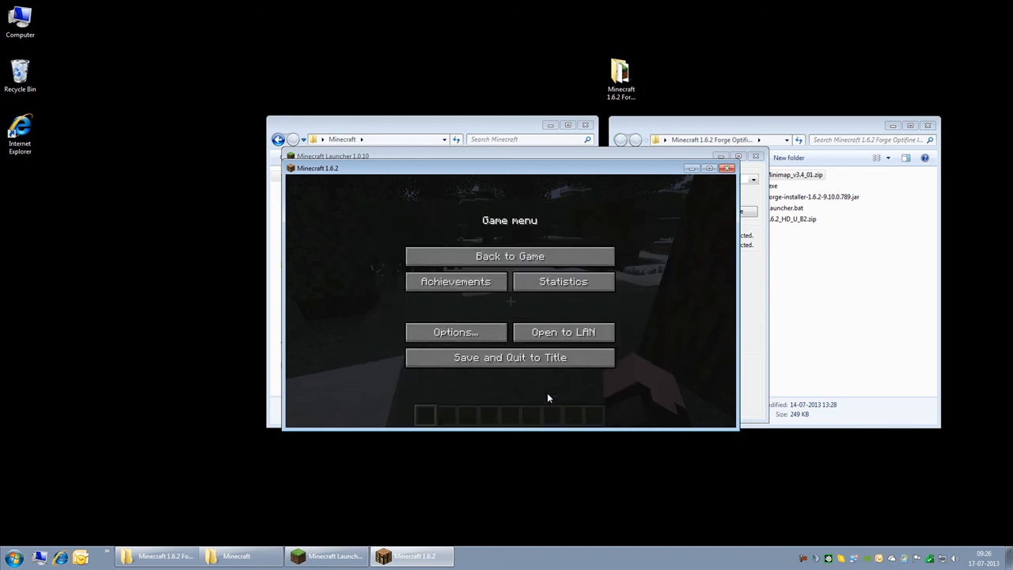
pyautogui.click(538, 258)
# Save and leave the world, then quit the game from the title screen.
pyautogui.press('Escape')
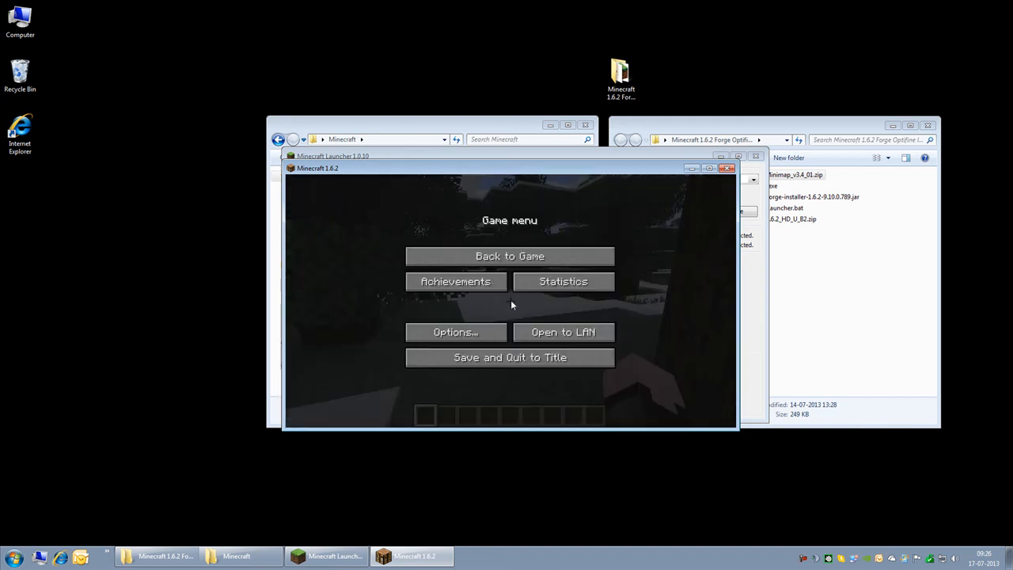
pyautogui.click(558, 358)
pyautogui.click(570, 386)
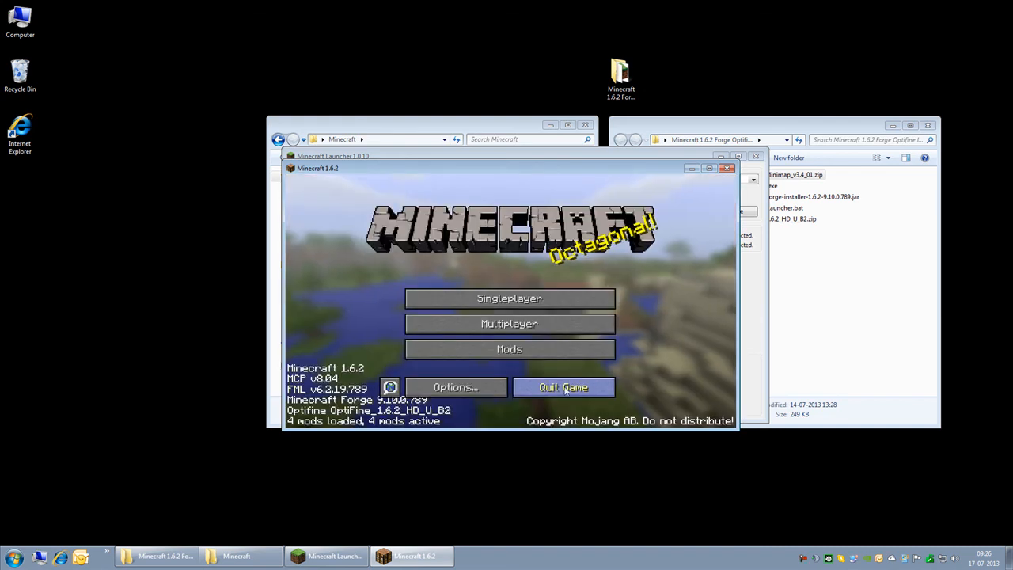
# Reposition the launcher window and move the Minecraft 1.6.2 Forge Optifine Install Files folder higher up on the desktop.
pyautogui.moveTo(701, 164)
pyautogui.mouseDown()
pyautogui.moveTo(702, 182)
pyautogui.moveTo(717, 157)
pyautogui.mouseUp()
pyautogui.moveTo(723, 115); pyautogui.dragTo(687, 114)
pyautogui.click(620, 88)
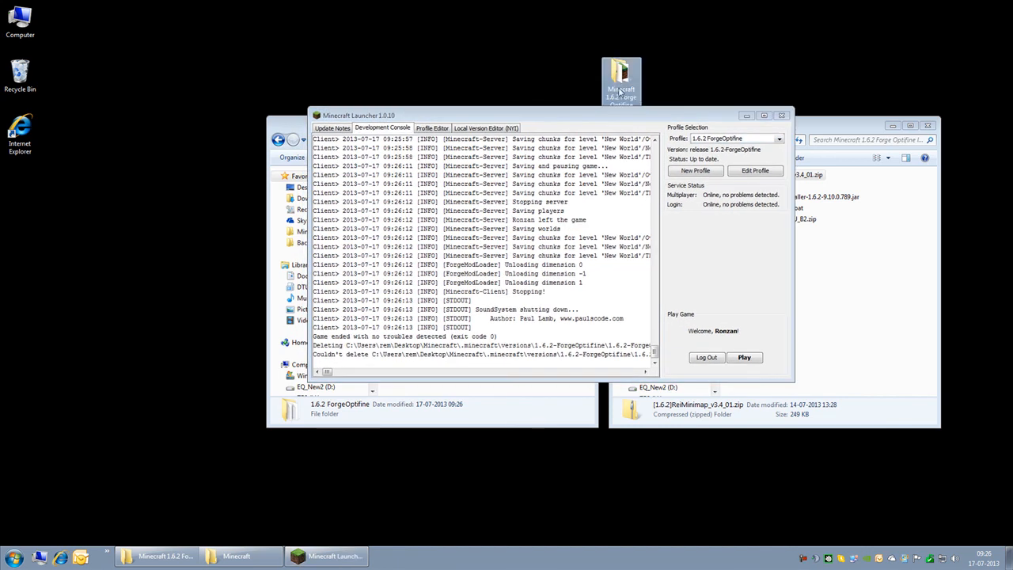
pyautogui.moveTo(621, 82); pyautogui.dragTo(624, 30)
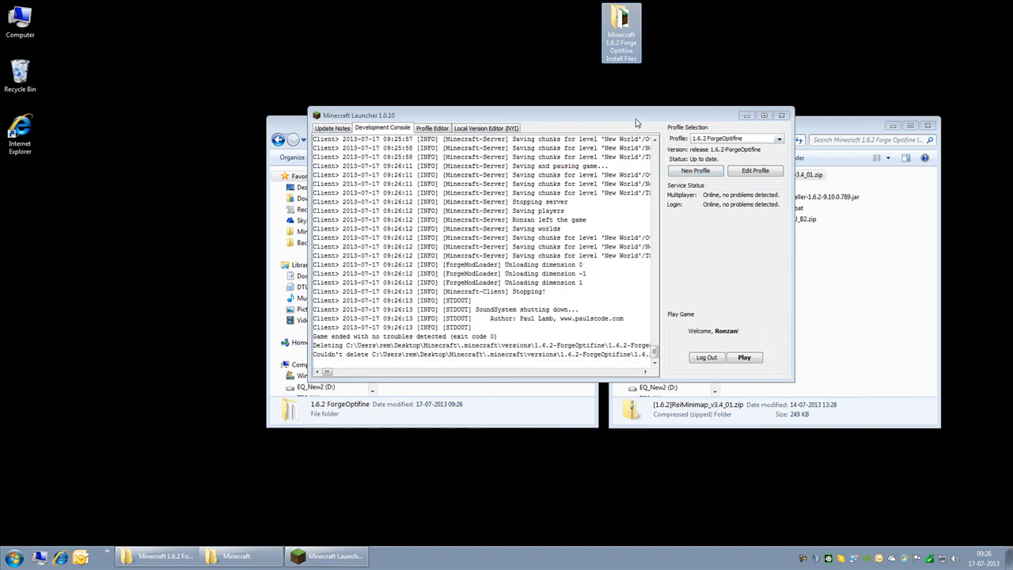
# Close the Minecraft Launcher and open the versions folder inside .minecraft to inspect the 1.6.2-ForgeOptifine version.
pyautogui.moveTo(641, 121); pyautogui.dragTo(768, 121)
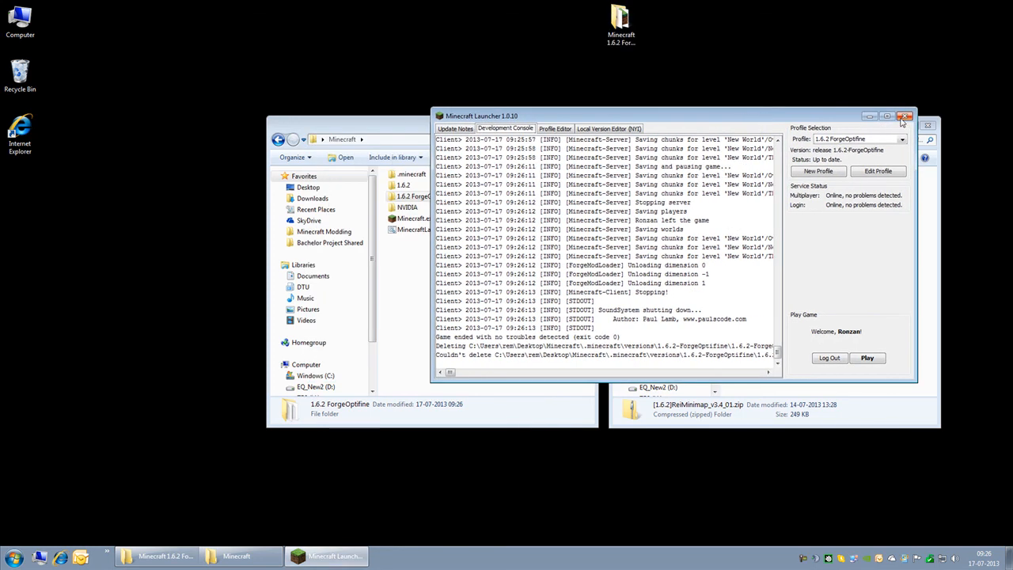
pyautogui.click(908, 115)
pyautogui.doubleClick(410, 174)
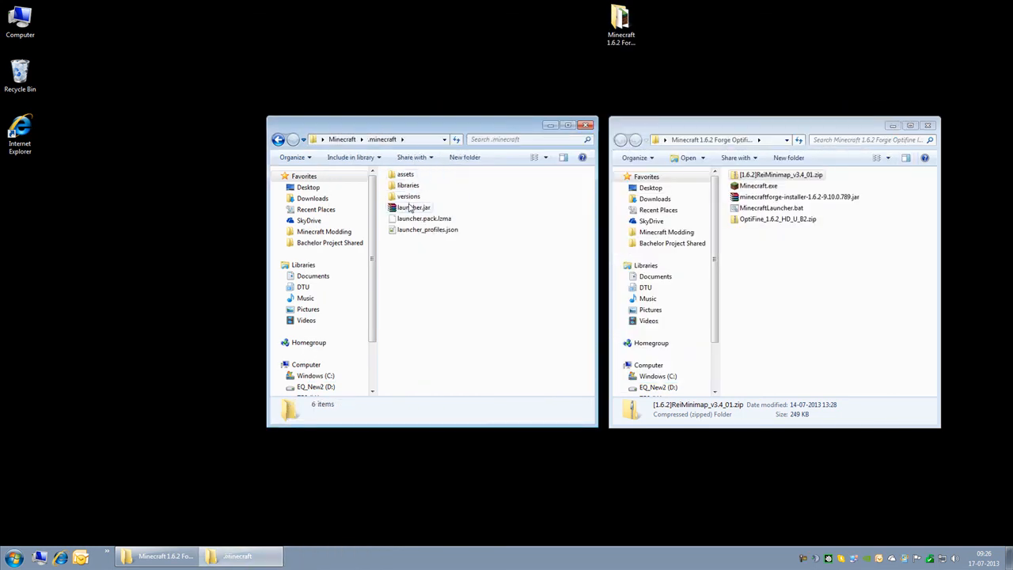
pyautogui.doubleClick(407, 196)
pyautogui.click(424, 197)
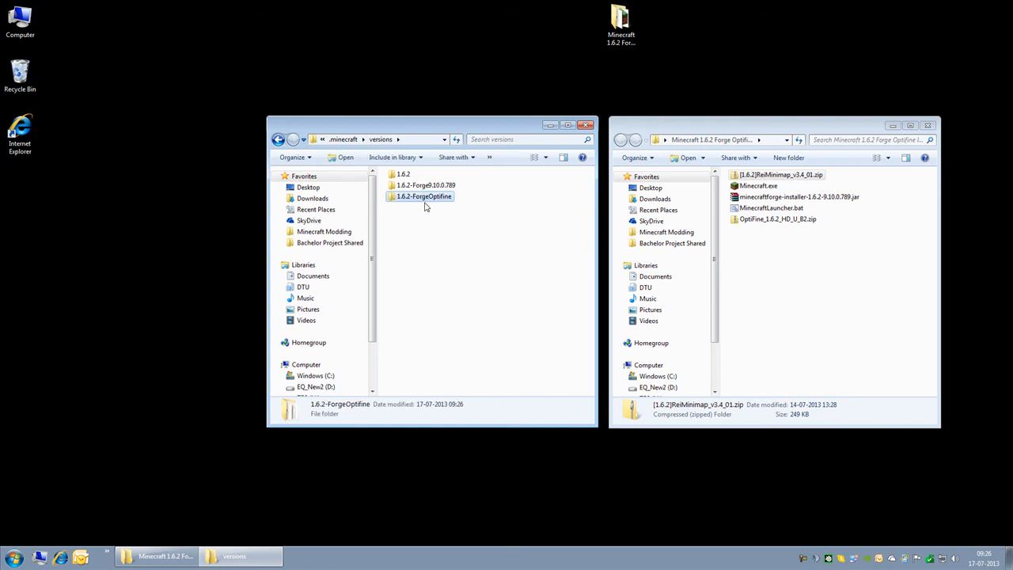
pyautogui.click(422, 222)
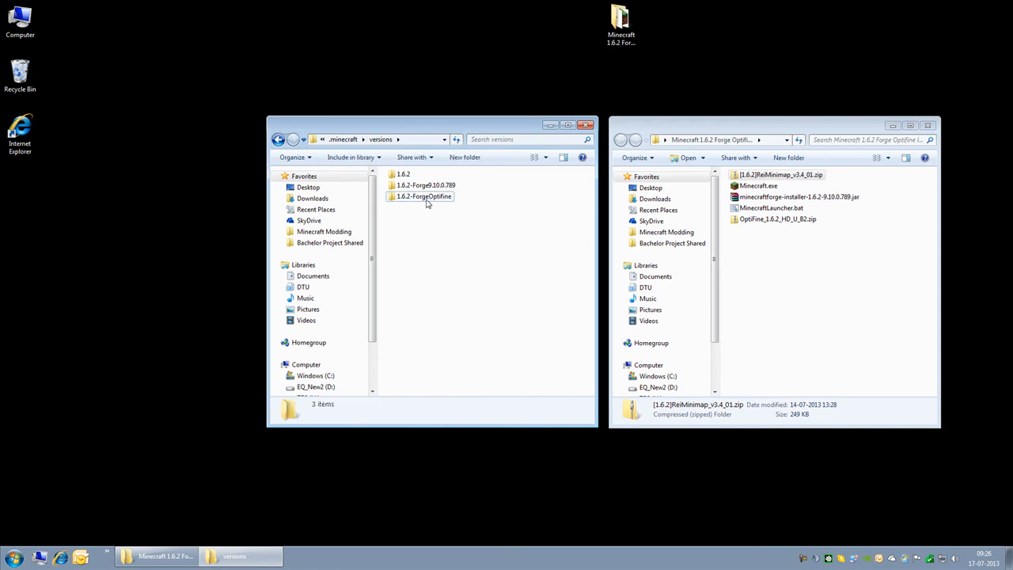
# Go to the .minecraft libraries folder and open its nested optifine folders to inspect the OptiFine library.
pyautogui.click(347, 139)
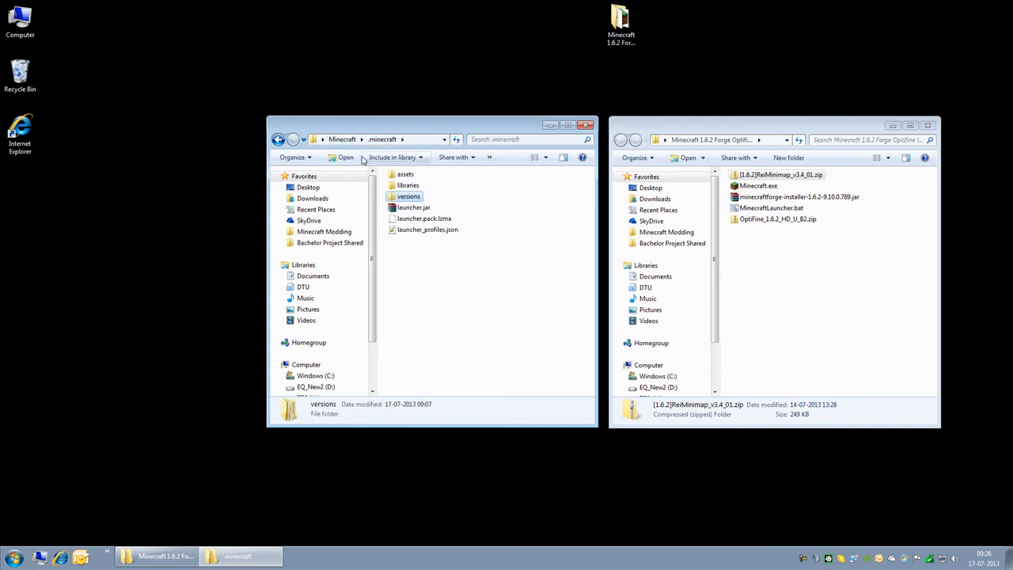
pyautogui.click(408, 185)
pyautogui.doubleClick(408, 185)
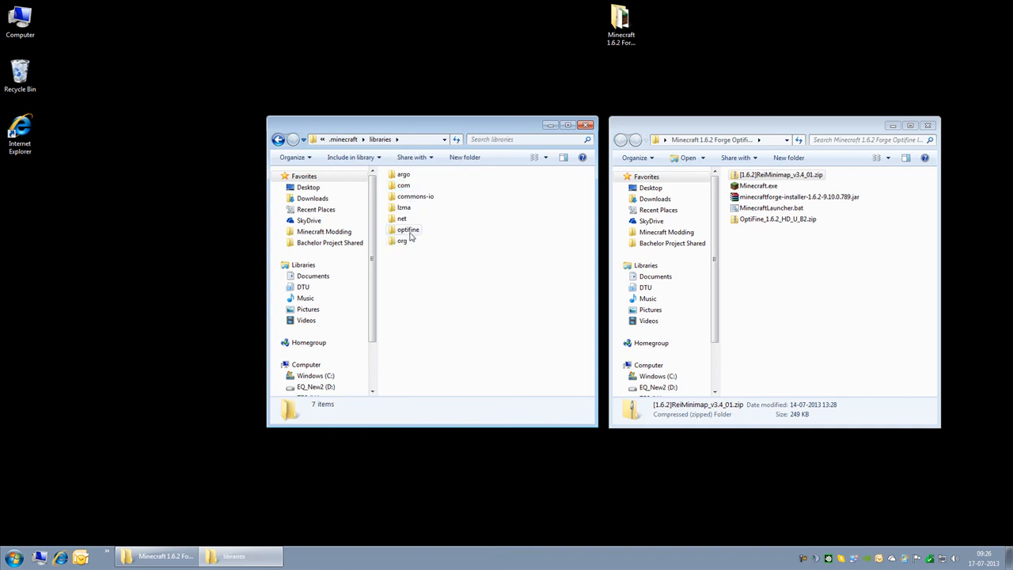
pyautogui.doubleClick(409, 233)
pyautogui.doubleClick(407, 175)
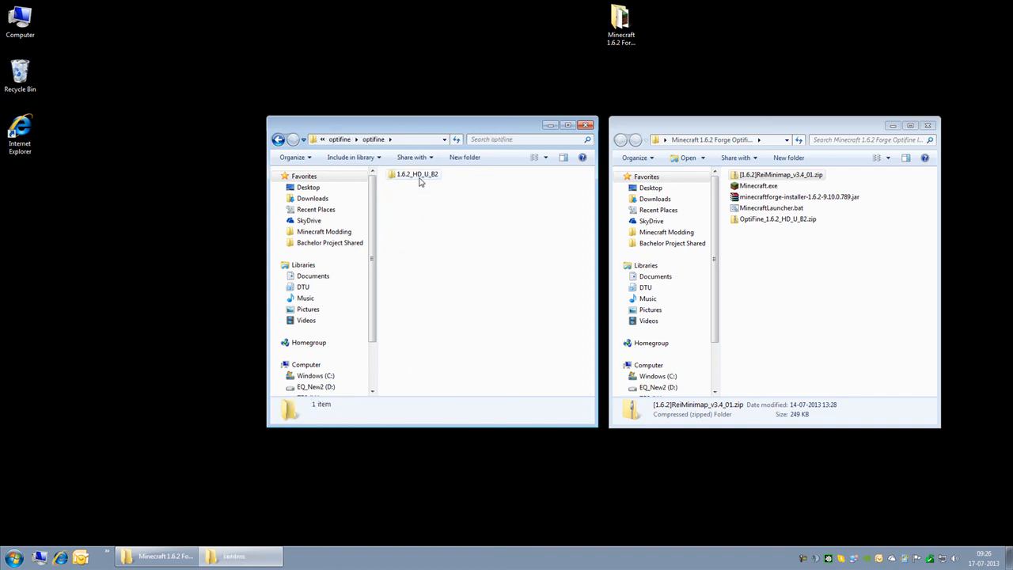
# Inspect the Forge library in the nested minecraftforge folders under libraries\net, and return to the libraries folder.
pyautogui.click(340, 140)
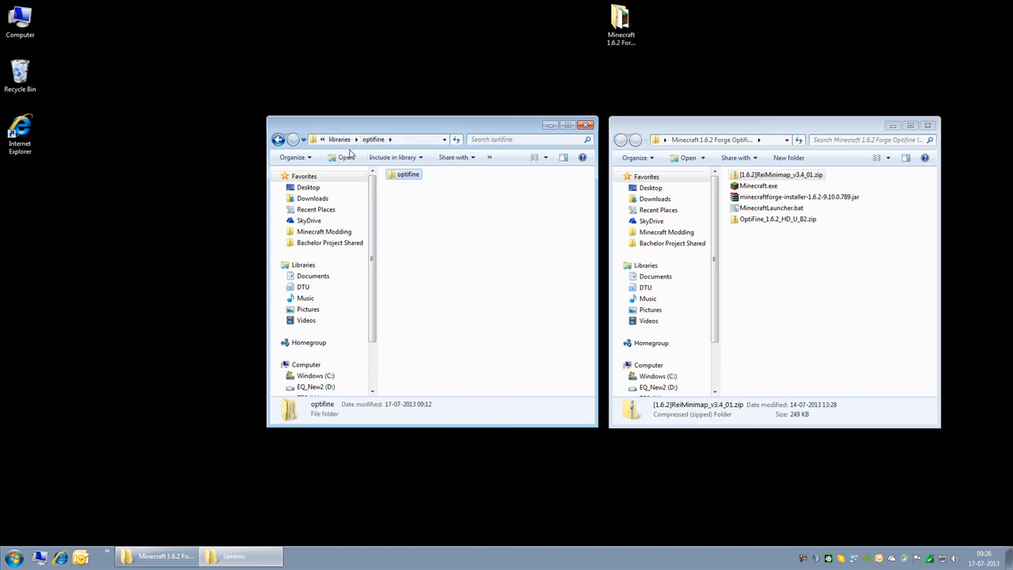
pyautogui.click(341, 139)
pyautogui.doubleClick(403, 218)
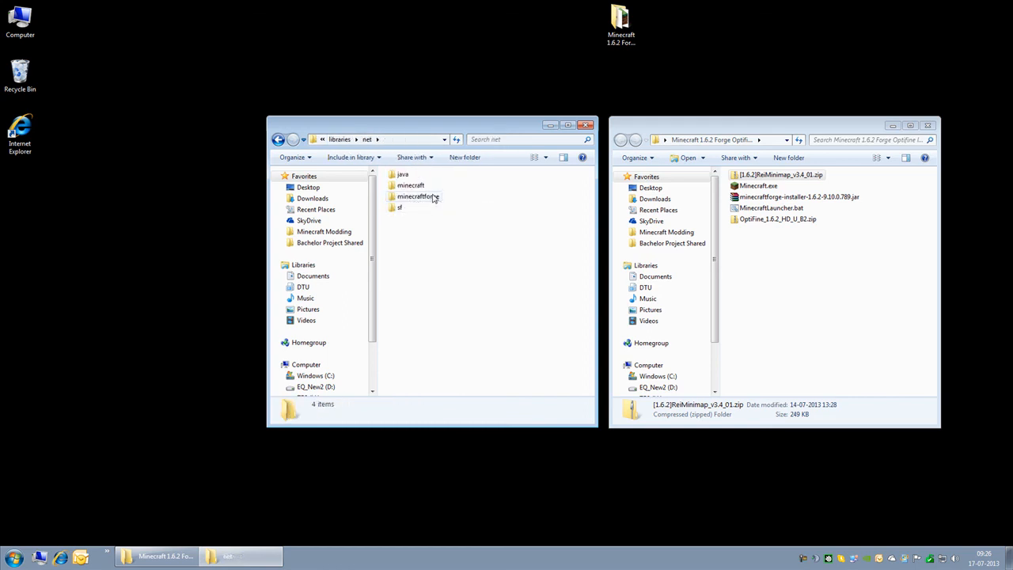
pyautogui.doubleClick(431, 199)
pyautogui.doubleClick(415, 176)
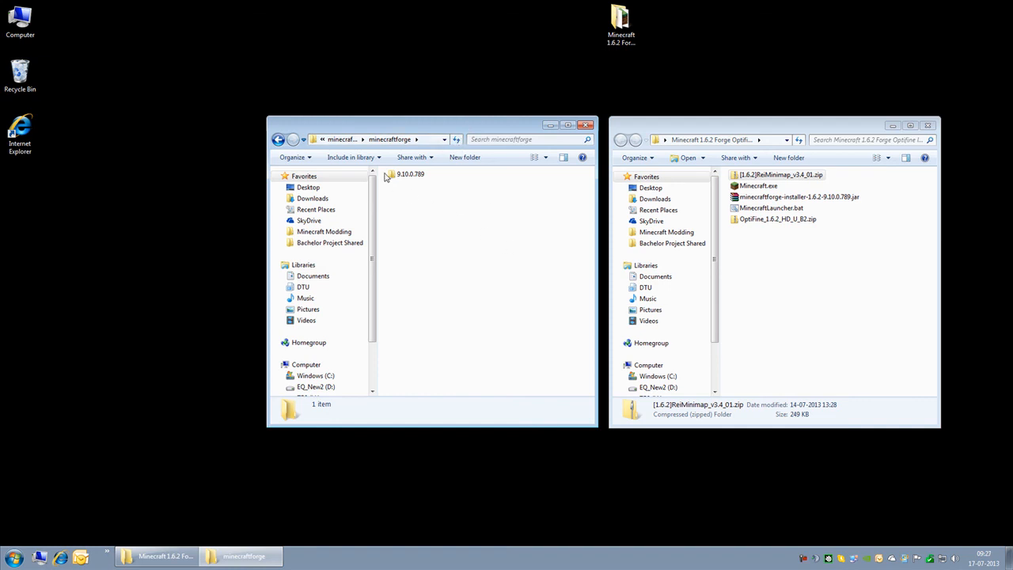
pyautogui.click(343, 140)
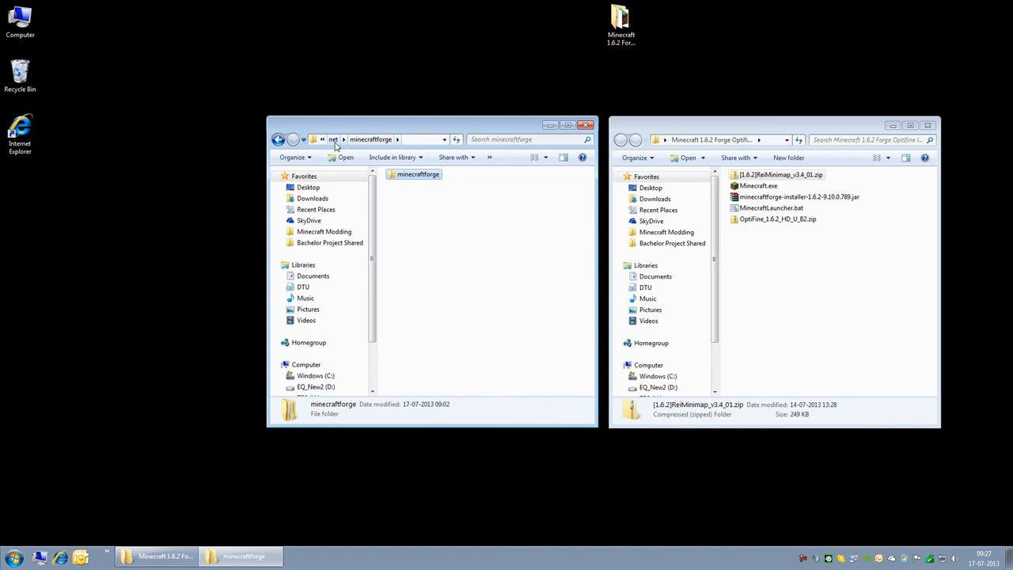
pyautogui.click(379, 139)
pyautogui.click(508, 282)
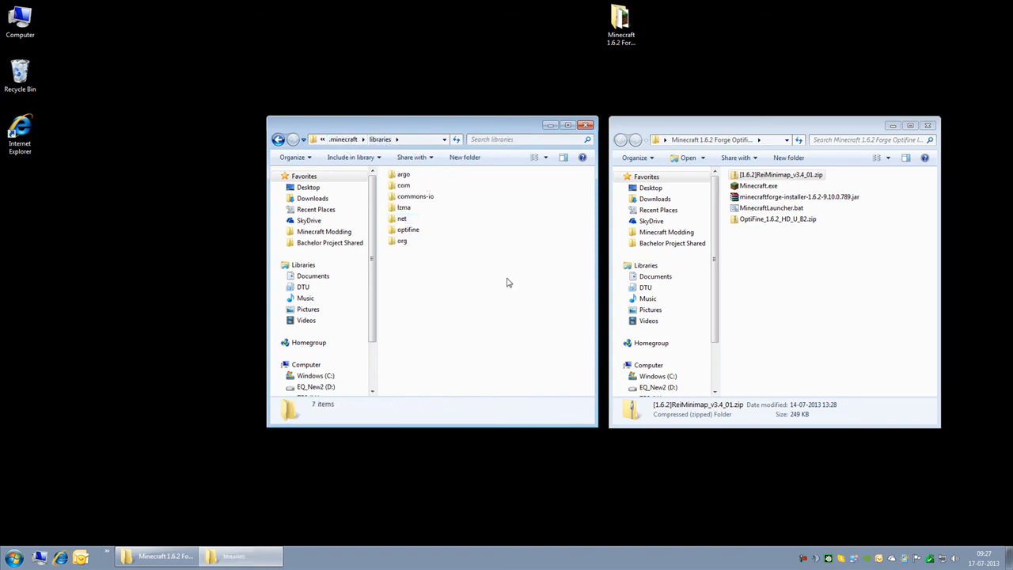